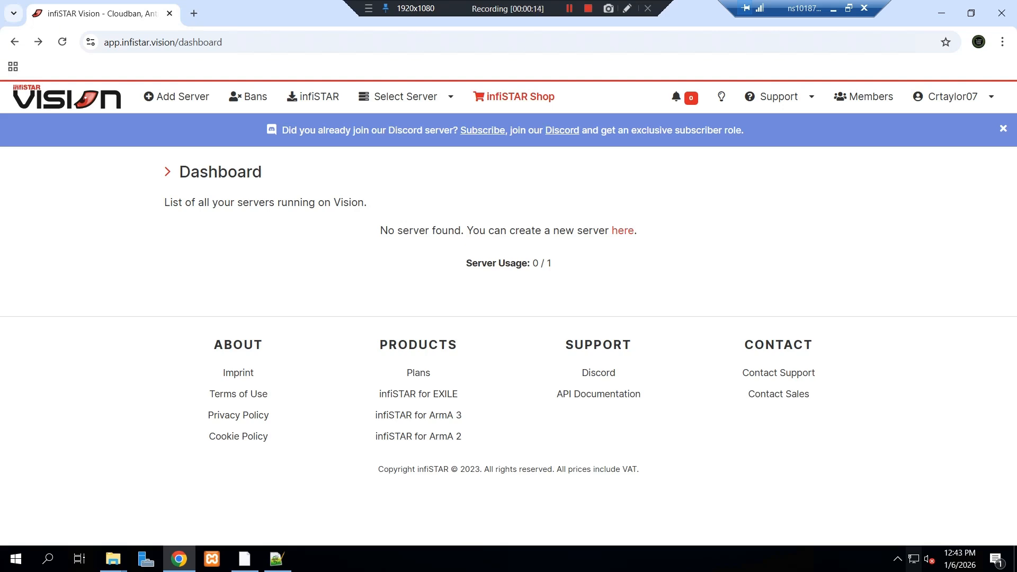
# Sign out of infiSTAR Vision and look over the account sign-up page.
pyautogui.click(952, 97)
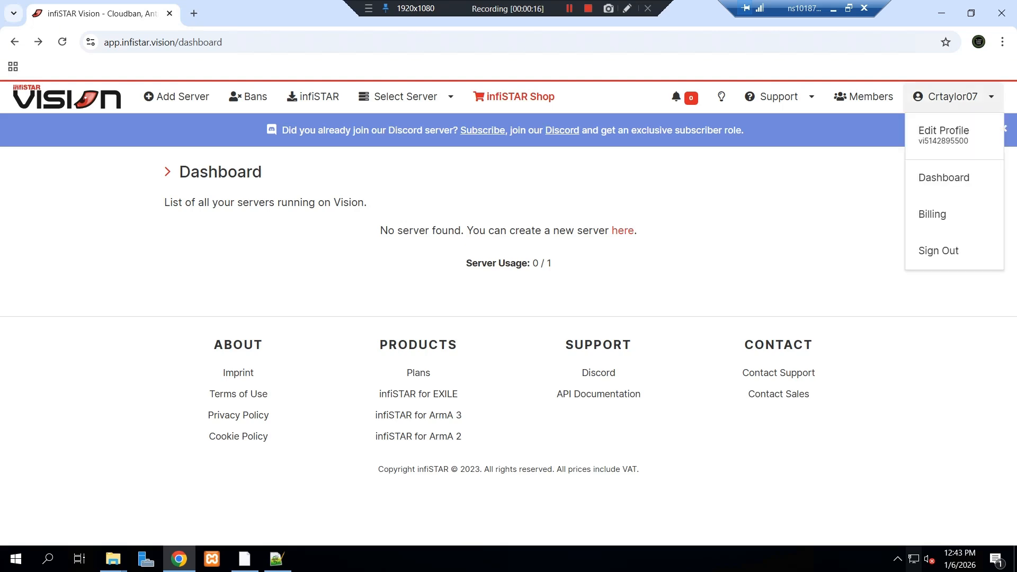
pyautogui.click(935, 251)
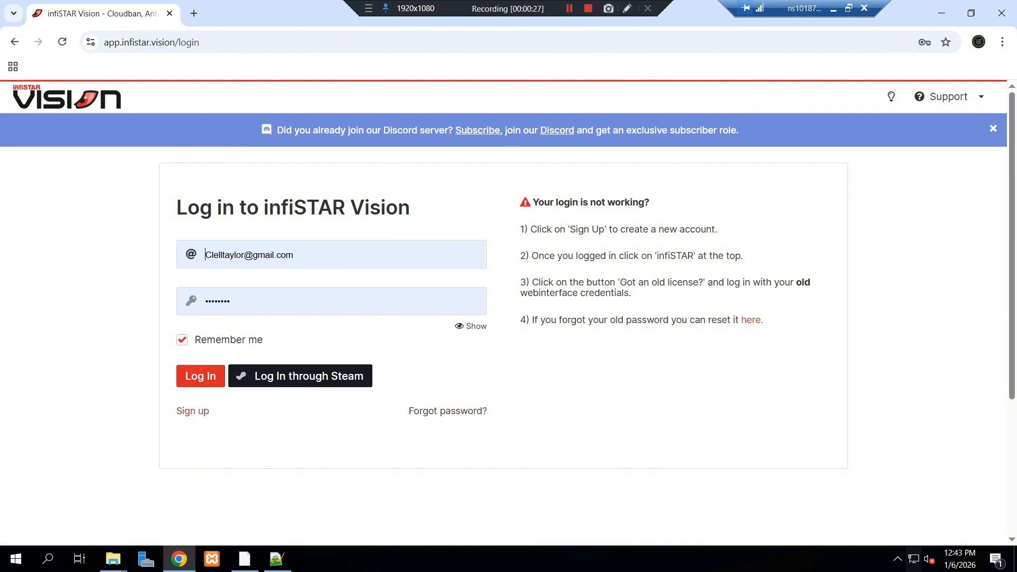
pyautogui.click(192, 411)
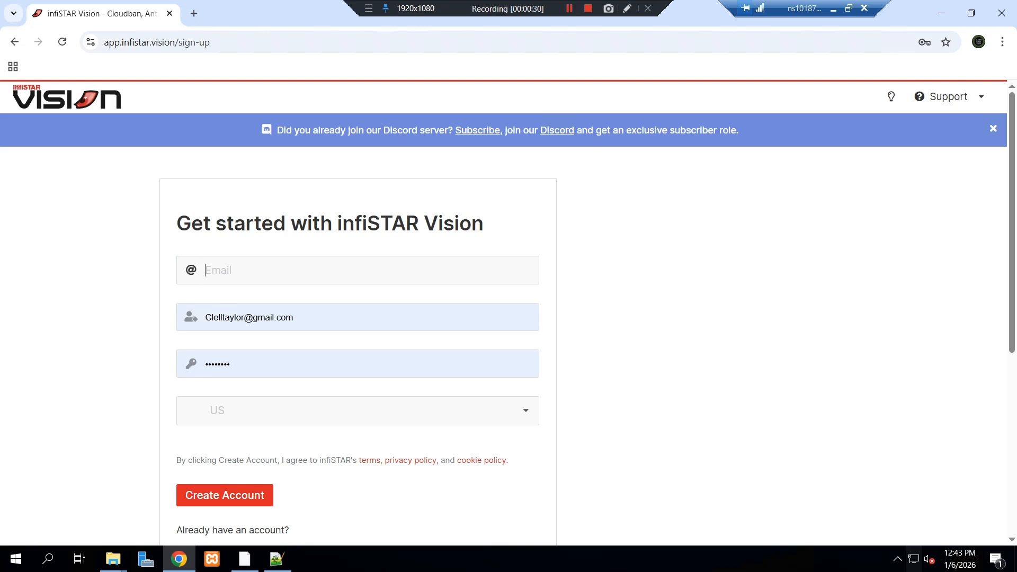
pyautogui.scroll(-5, 509, 318)
pyautogui.scroll(5, 509, 318)
pyautogui.scroll(-3, 509, 318)
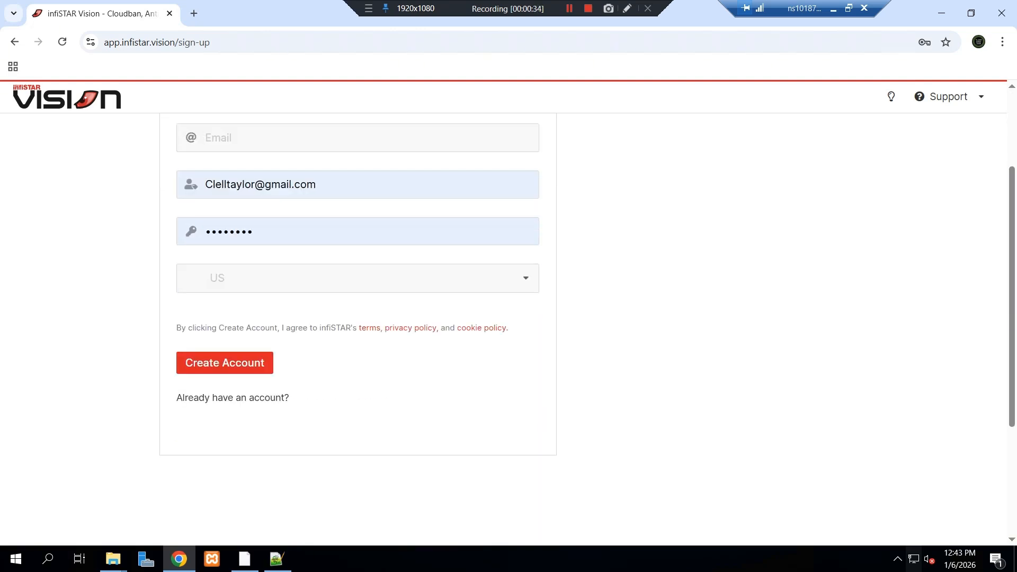
# Log back in and go to the Download infiSTAR page.
pyautogui.click(15, 42)
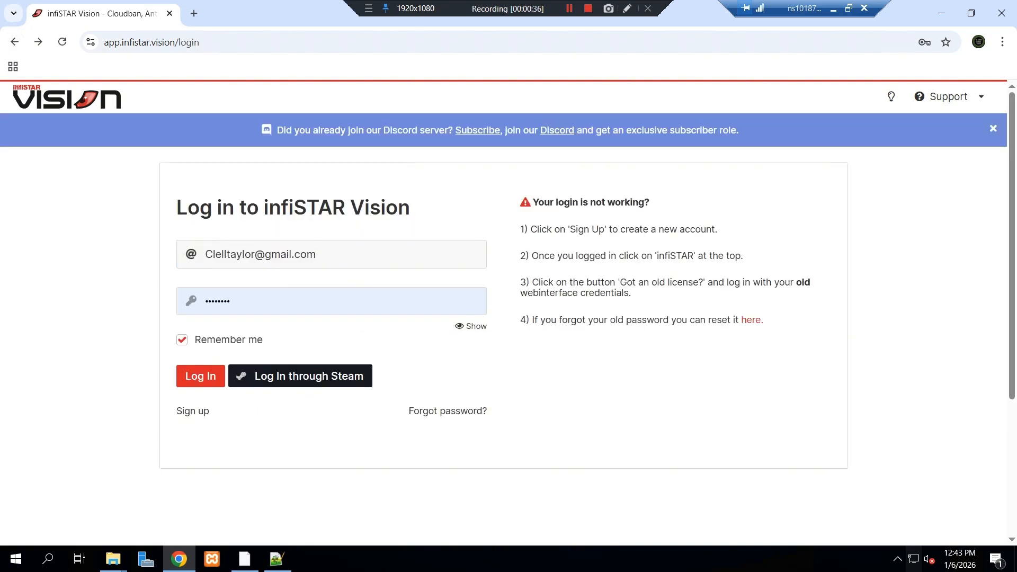
pyautogui.press('Return')
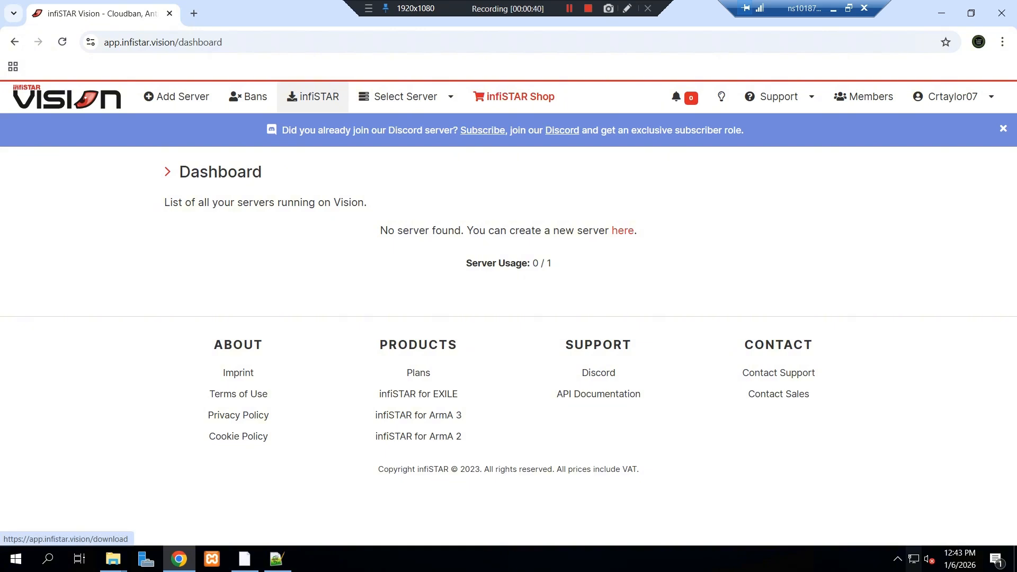
pyautogui.click(312, 97)
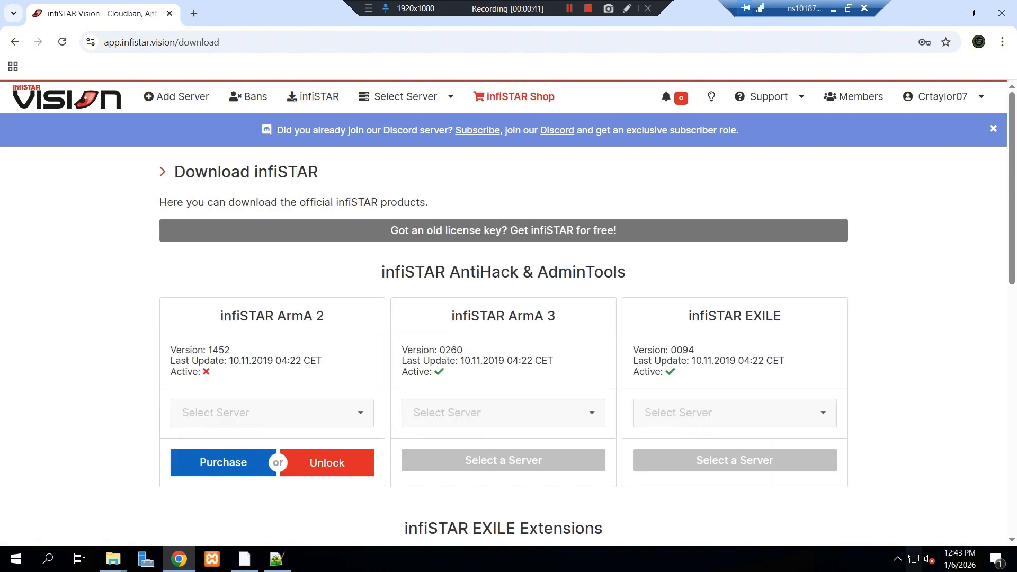
# Start a new gameserver named Youtube Test Server with ArmA 3 as the game.
pyautogui.click(735, 413)
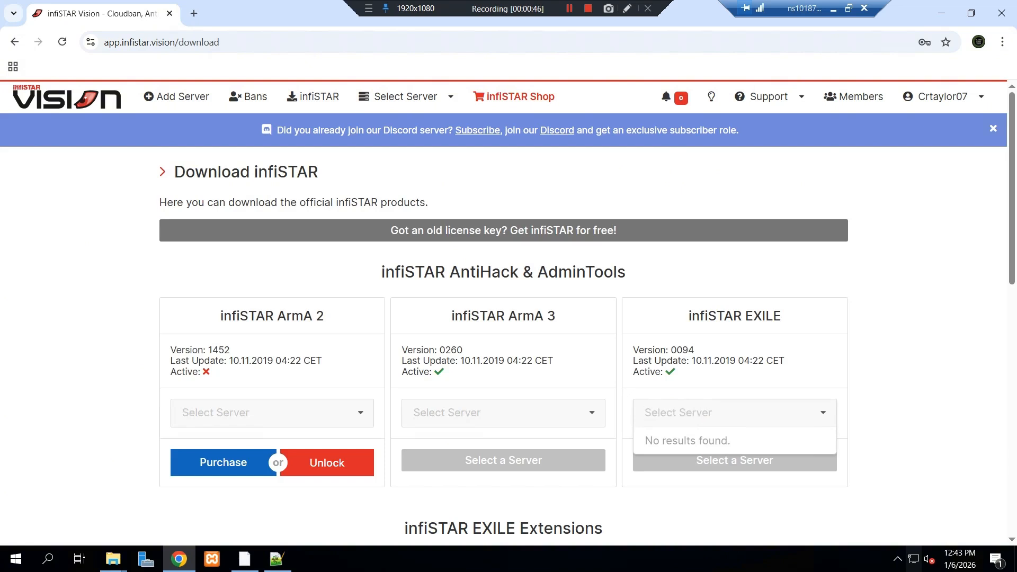
pyautogui.press('Escape')
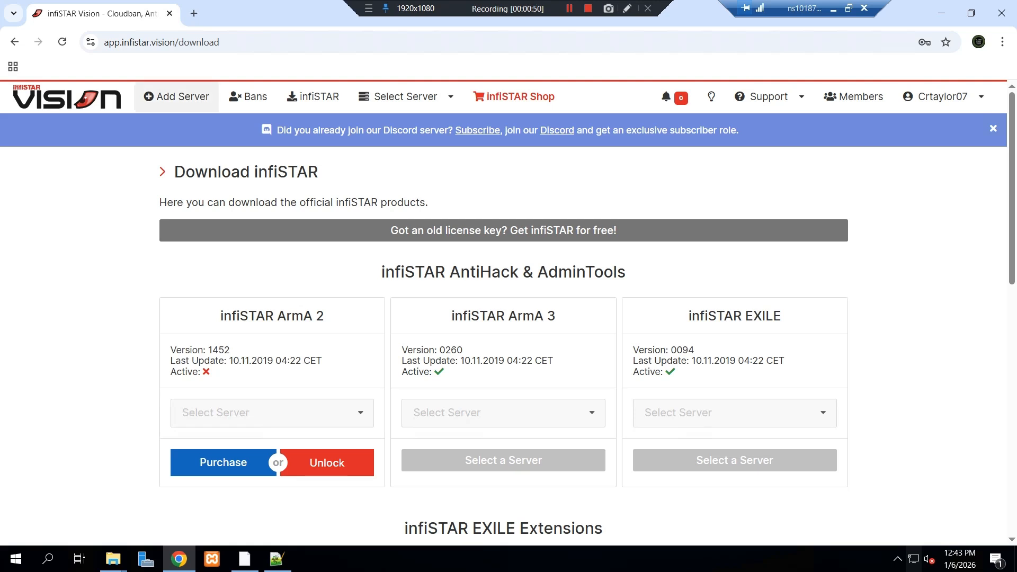
pyautogui.click(177, 96)
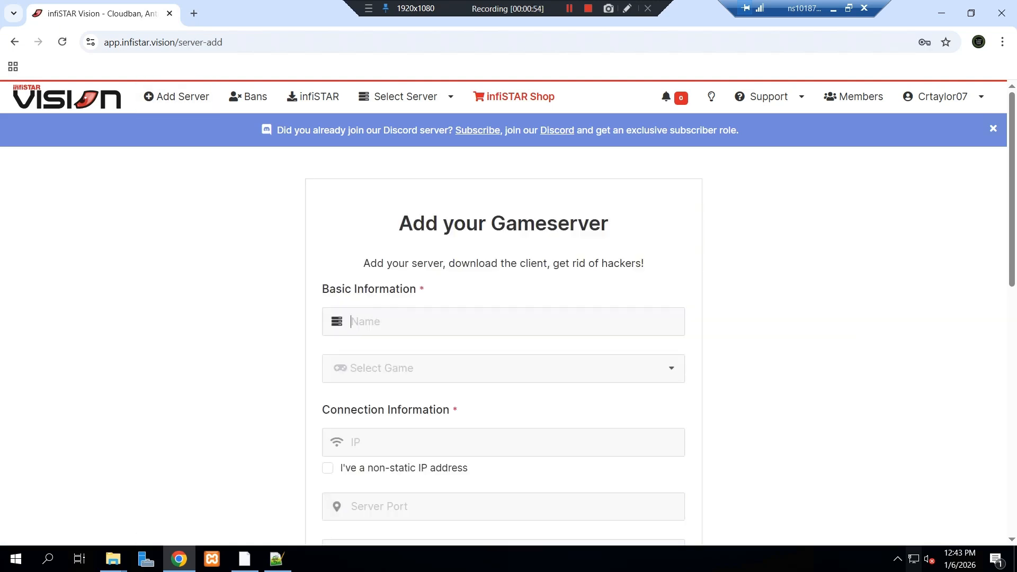
pyautogui.write('Yout')
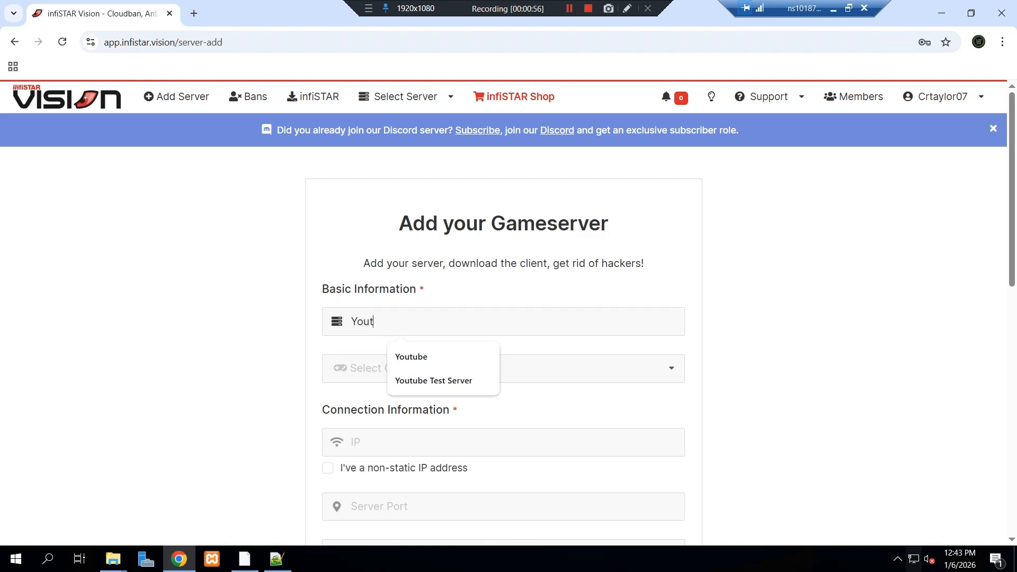
pyautogui.press('Down')
pyautogui.press('Down')
pyautogui.press('Return')
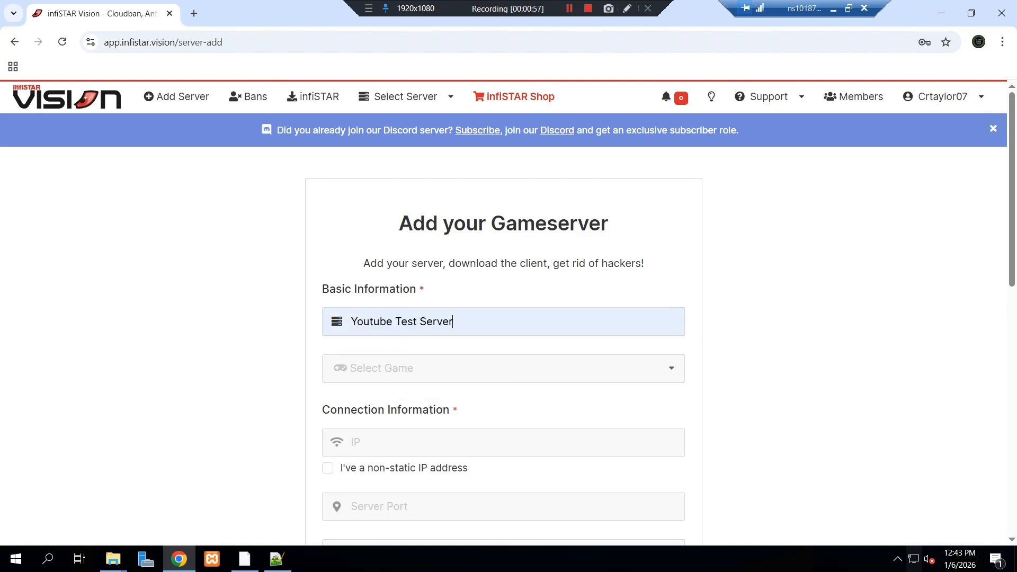
pyautogui.press('Tab')
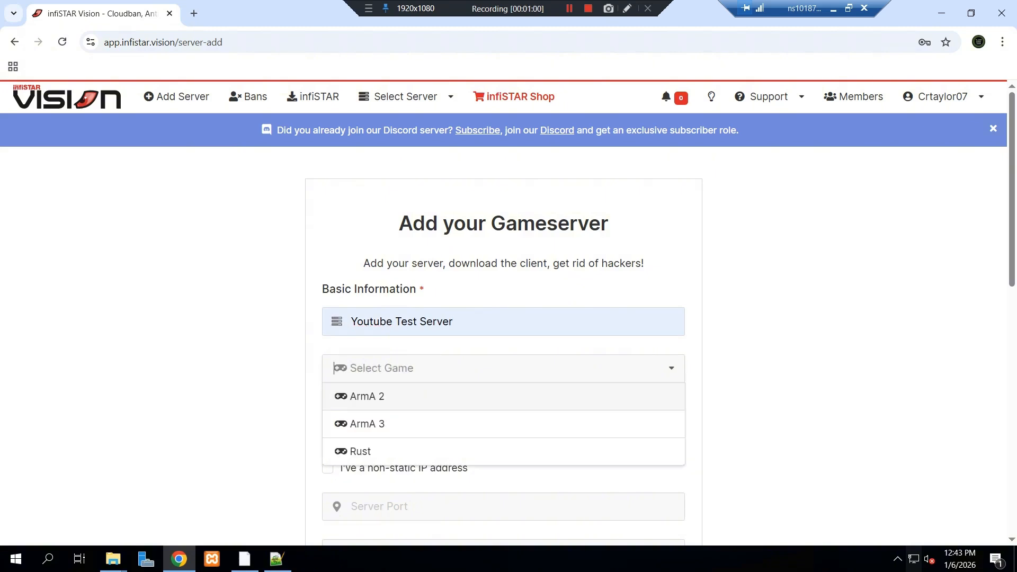
pyautogui.press('Down')
pyautogui.press('Return')
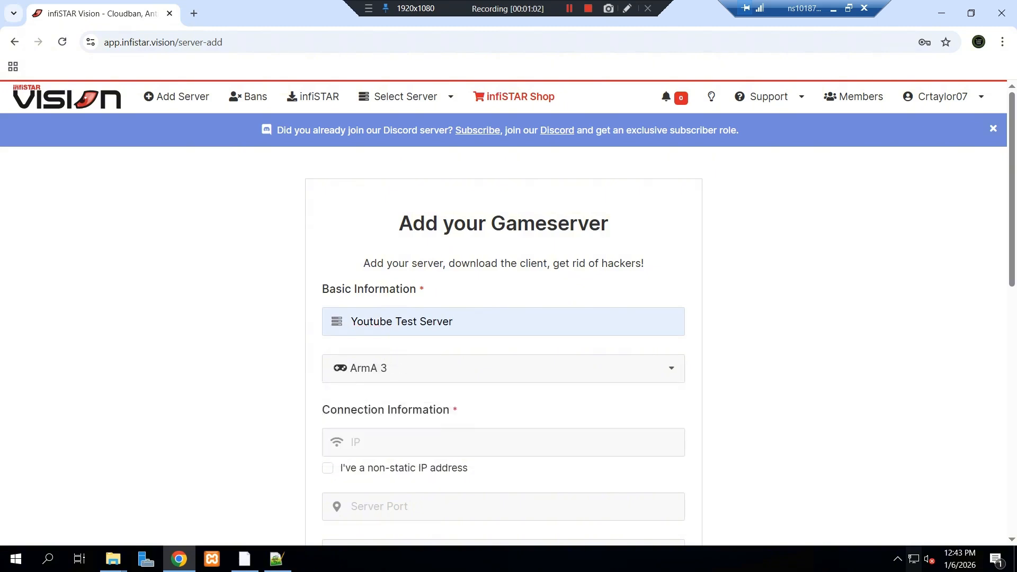
# Enter IP 15.204.52.75, server port 2302, query port 2303 and RCon port 1337.
pyautogui.click(422, 442)
pyautogui.click(422, 478)
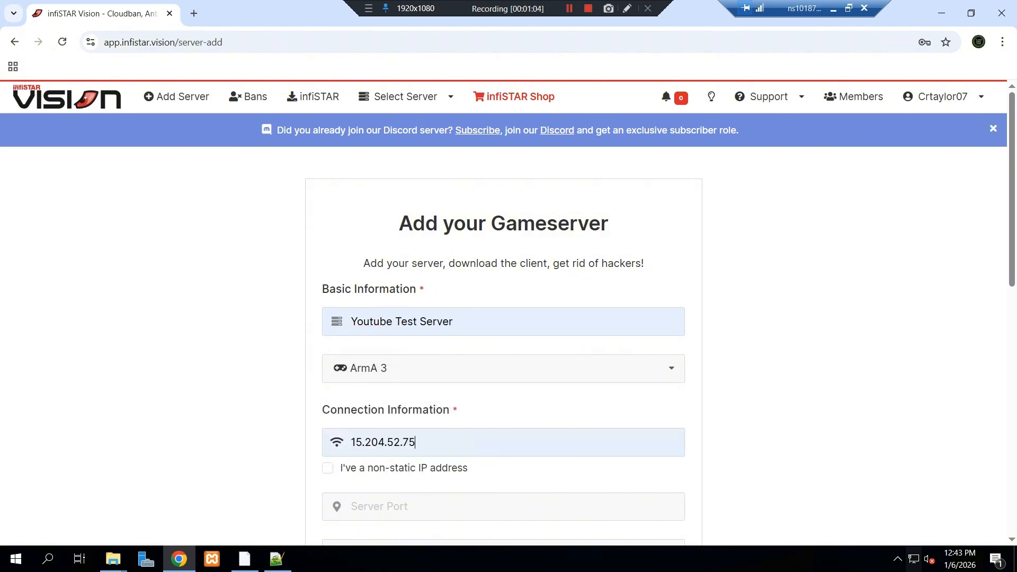
pyautogui.scroll(-2, 422, 374)
pyautogui.click(422, 374)
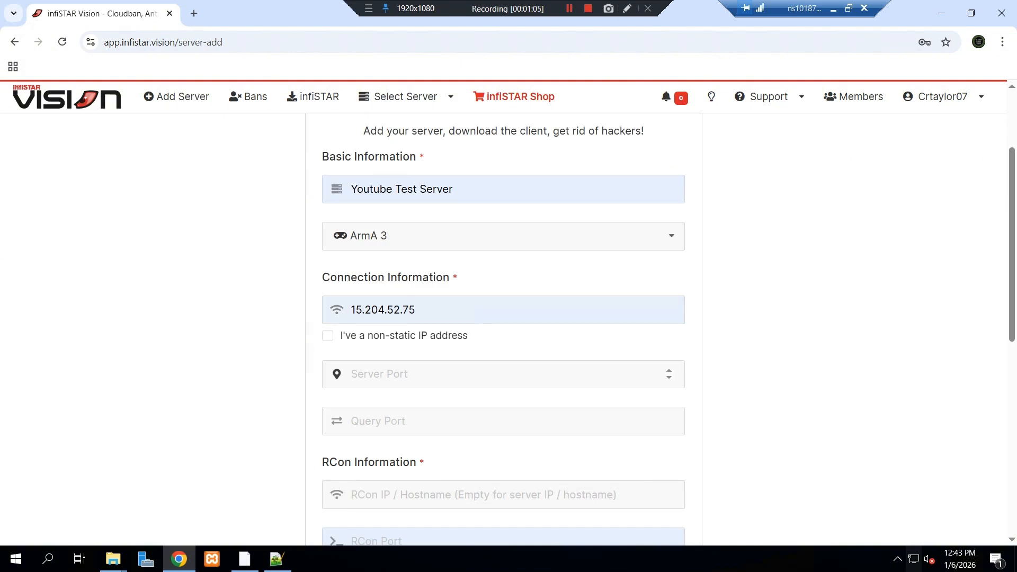
pyautogui.write('2302')
pyautogui.press('Tab')
pyautogui.write('2303')
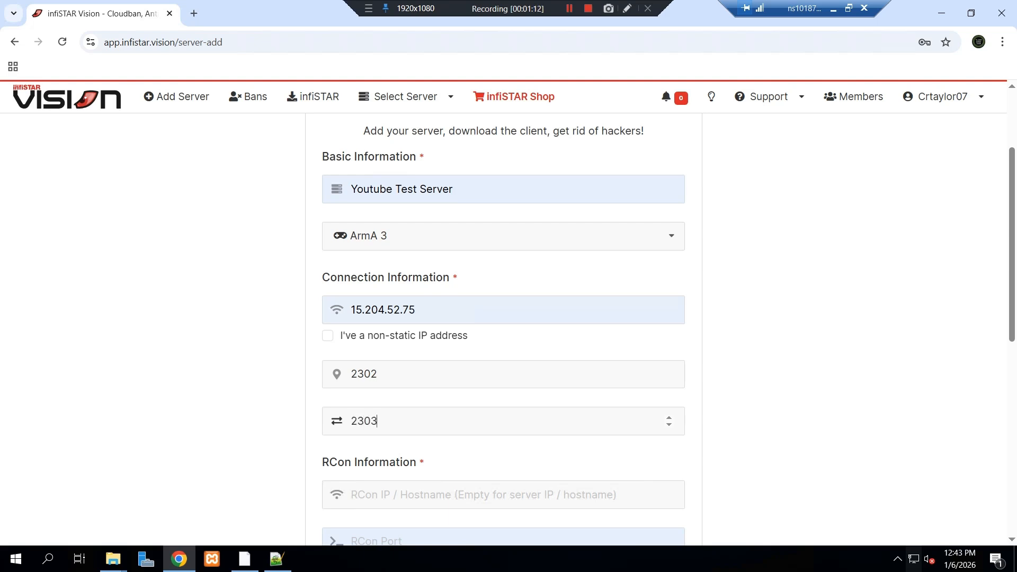
pyautogui.scroll(-2, 504, 329)
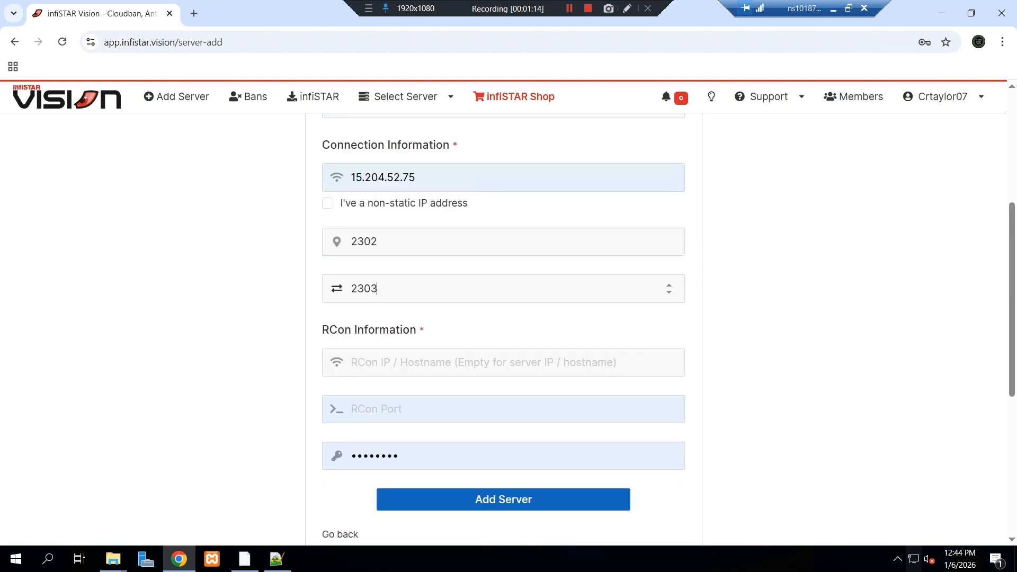
pyautogui.click(503, 409)
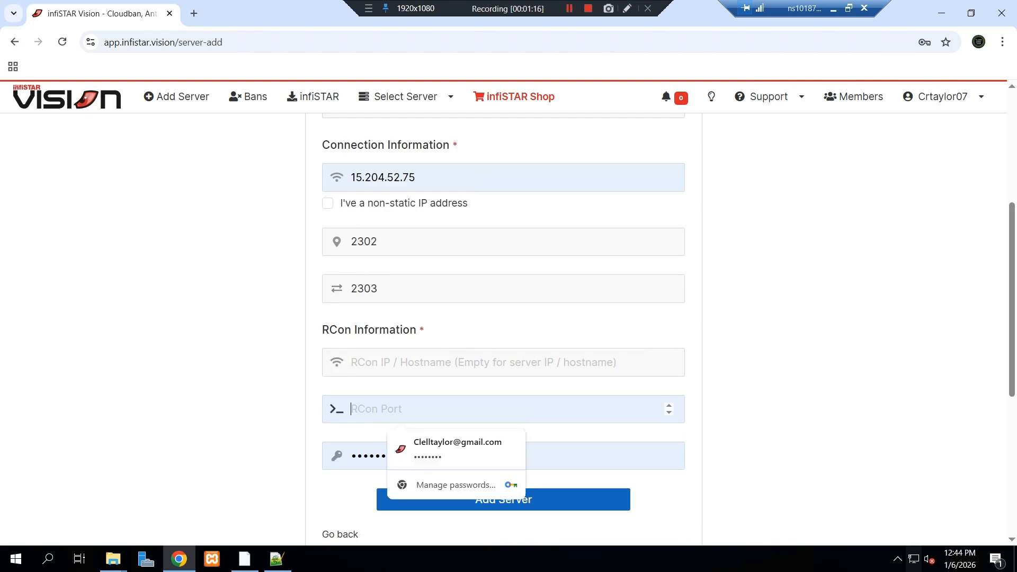
pyautogui.write('133')
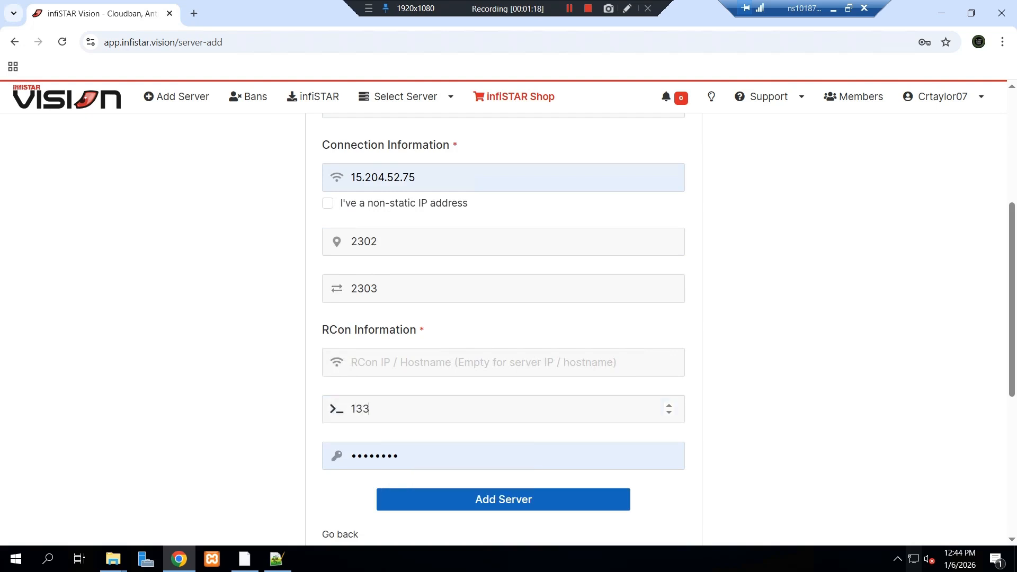
pyautogui.write('7')
# Confirm RConPort is 1337 in youtube2\Admin\BattlEye\beserver.cfg, then close the file.
pyautogui.click(113, 558)
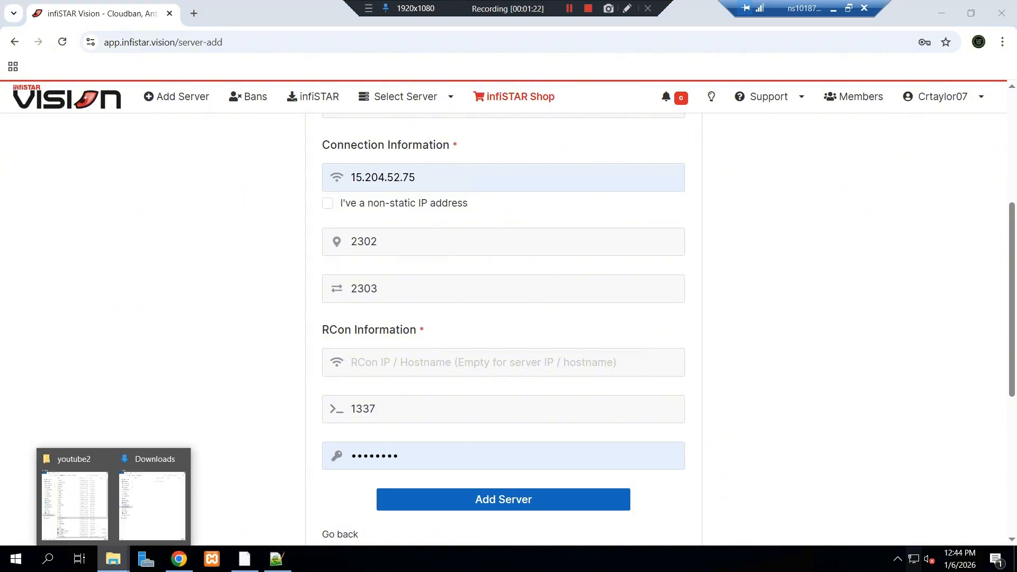
pyautogui.click(74, 501)
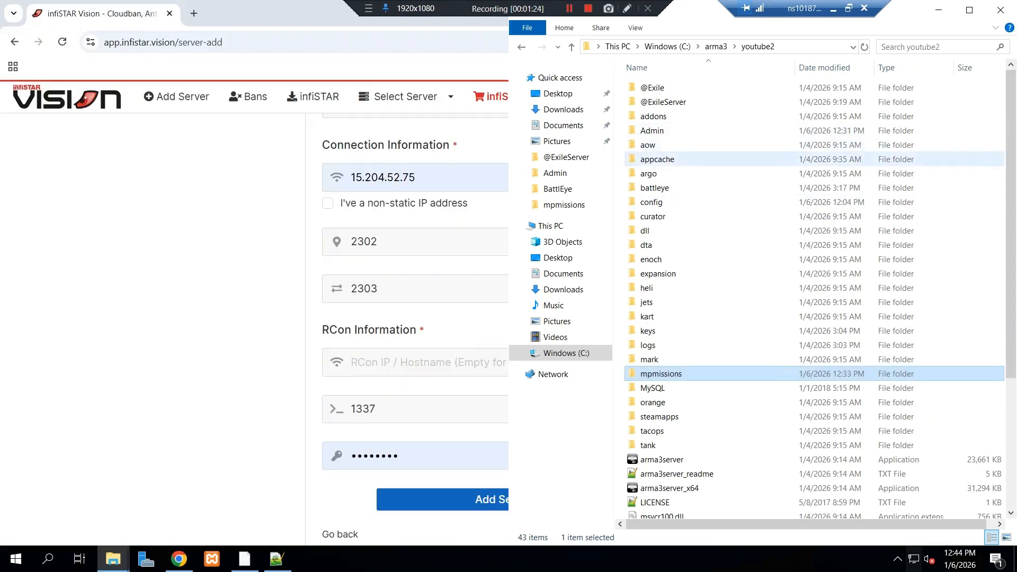
pyautogui.doubleClick(651, 130)
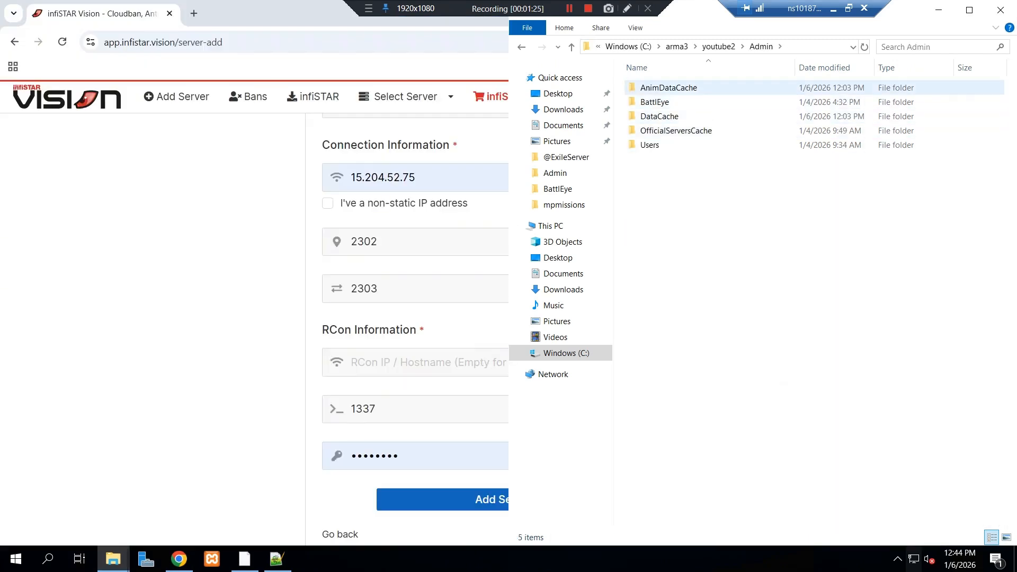
pyautogui.doubleClick(654, 102)
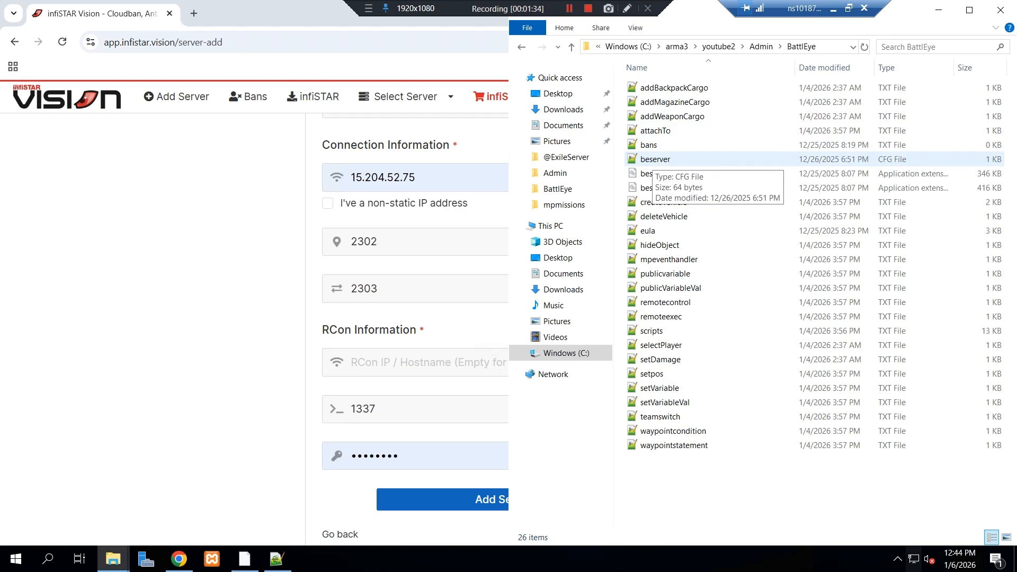
pyautogui.doubleClick(655, 159)
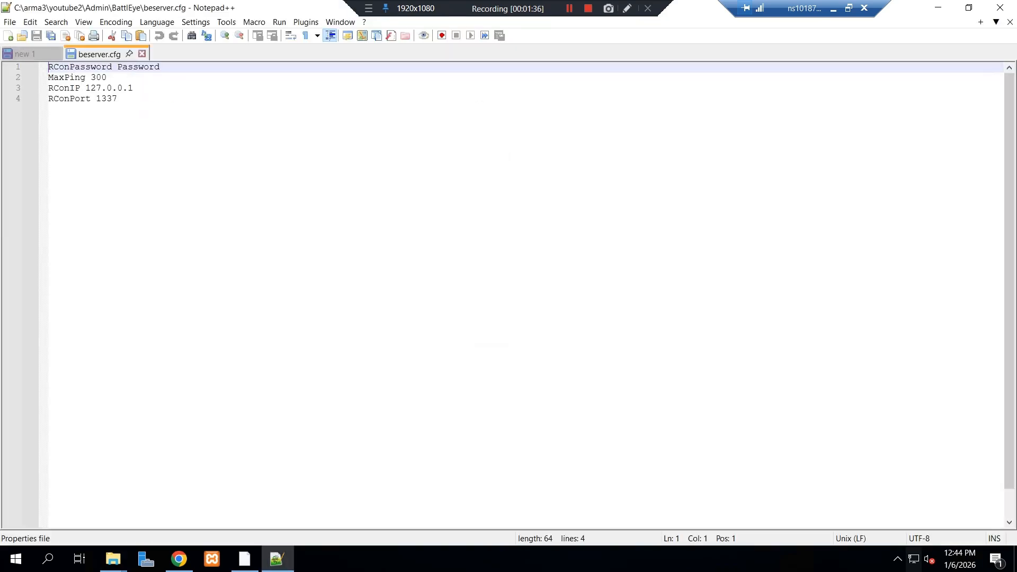
pyautogui.doubleClick(106, 99)
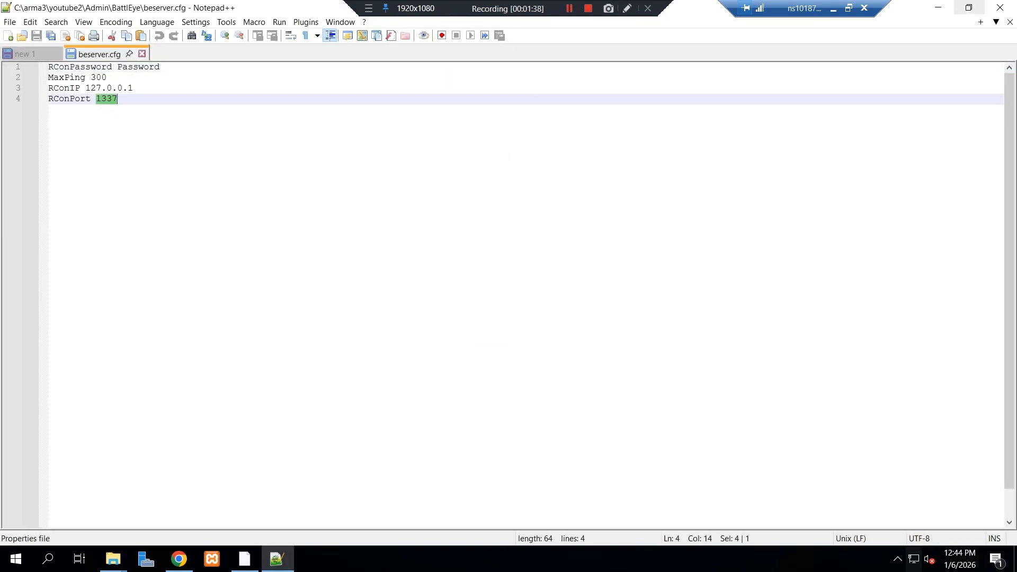
pyautogui.click(1009, 22)
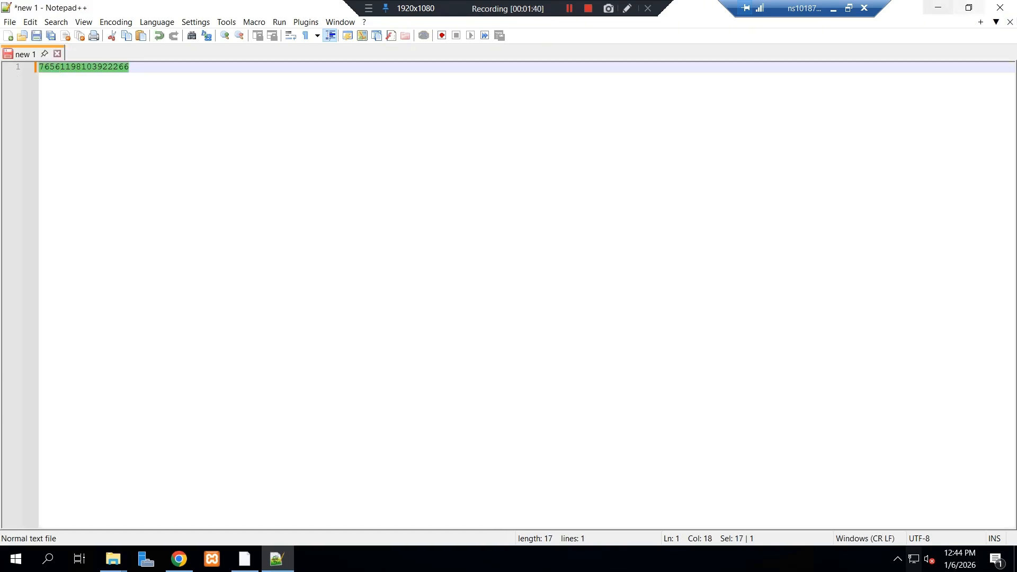
pyautogui.click(938, 7)
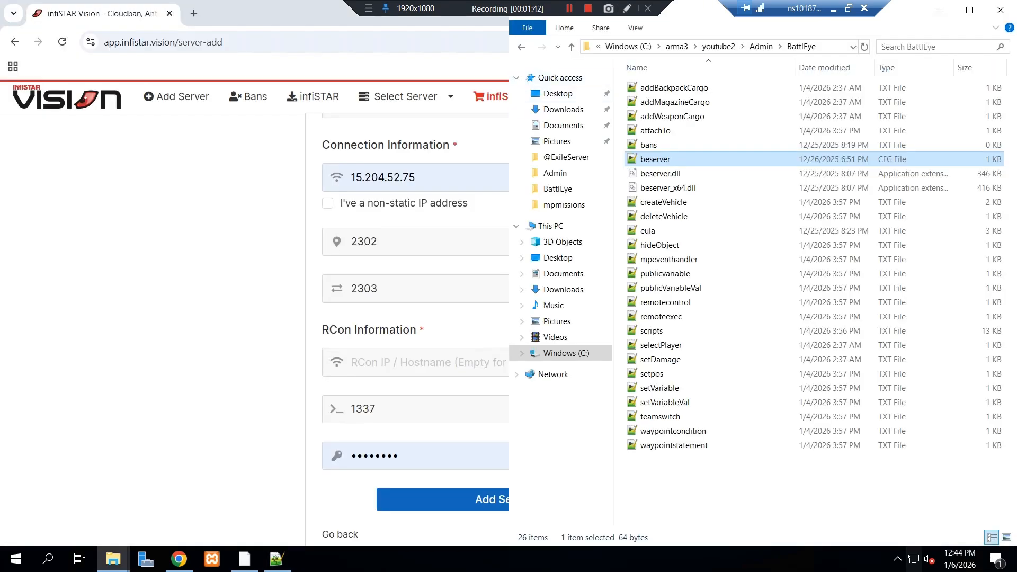
pyautogui.click(455, 142)
# Submit Youtube Test Server and select it for infiSTAR EXILE on the download page.
pyautogui.click(503, 500)
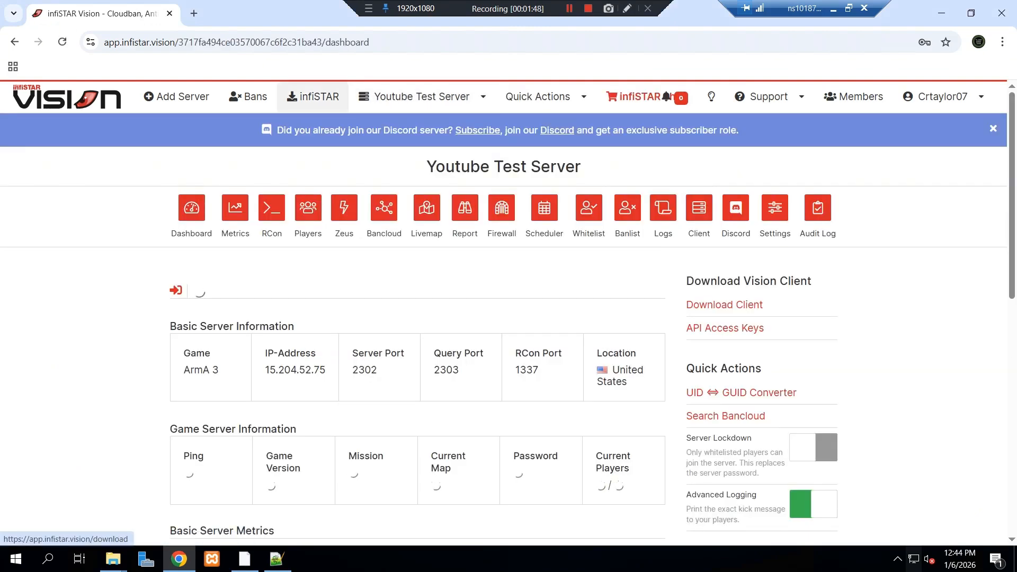
pyautogui.click(312, 96)
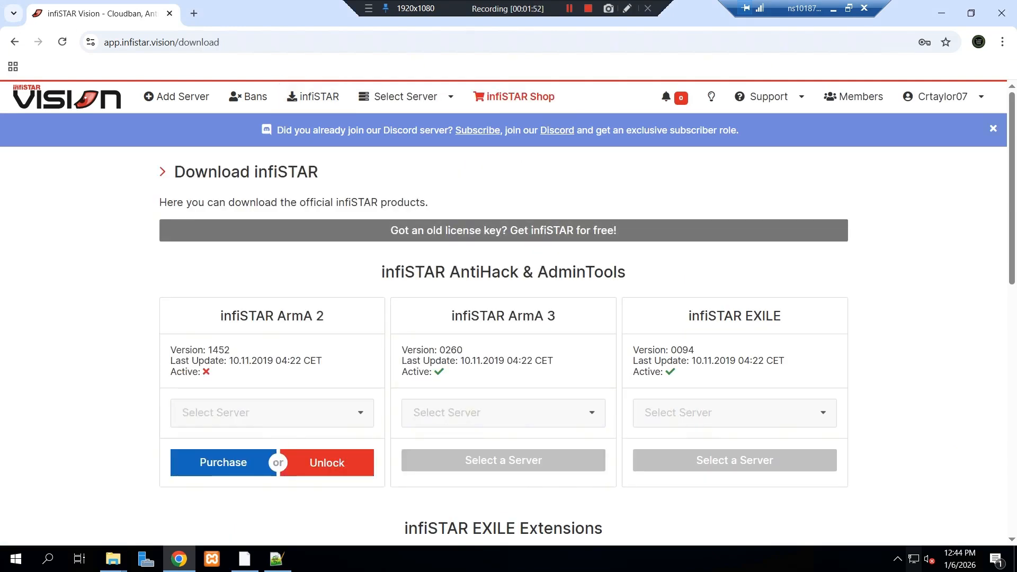
pyautogui.click(735, 413)
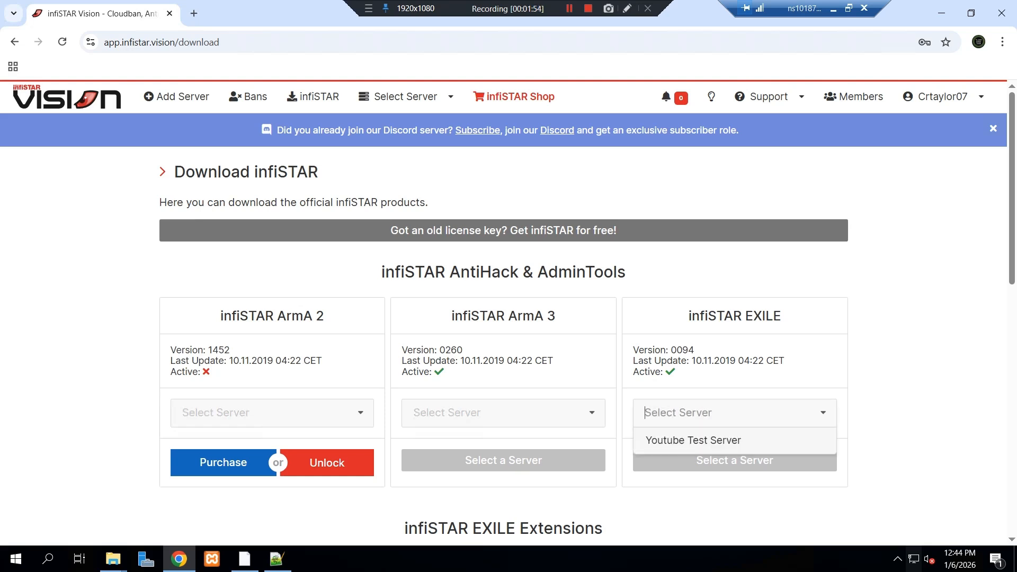
pyautogui.click(735, 440)
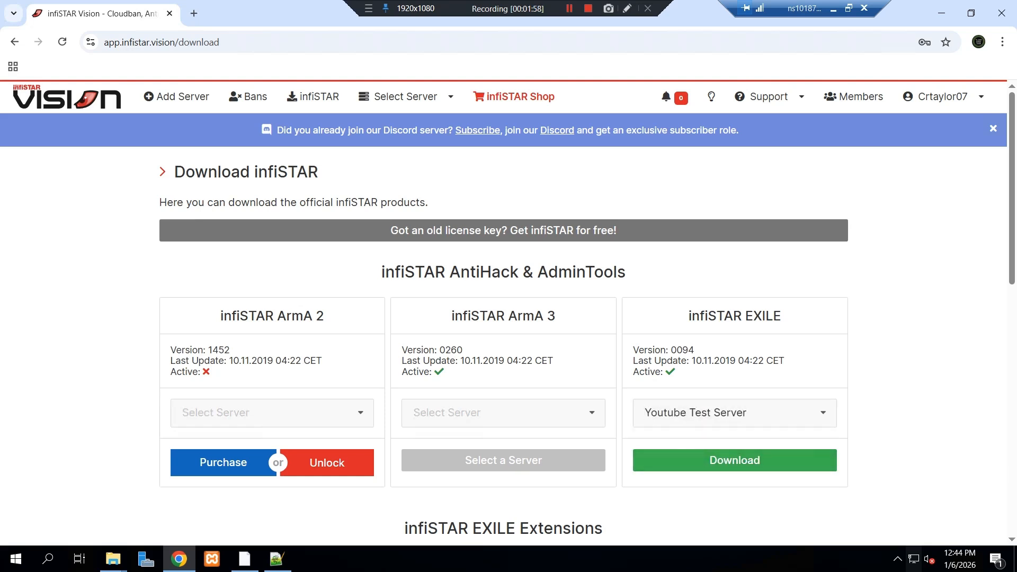
# Assign Youtube Test Server to ArmA 3 and download the infiSTAR EXILE package.
pyautogui.click(503, 414)
pyautogui.click(461, 440)
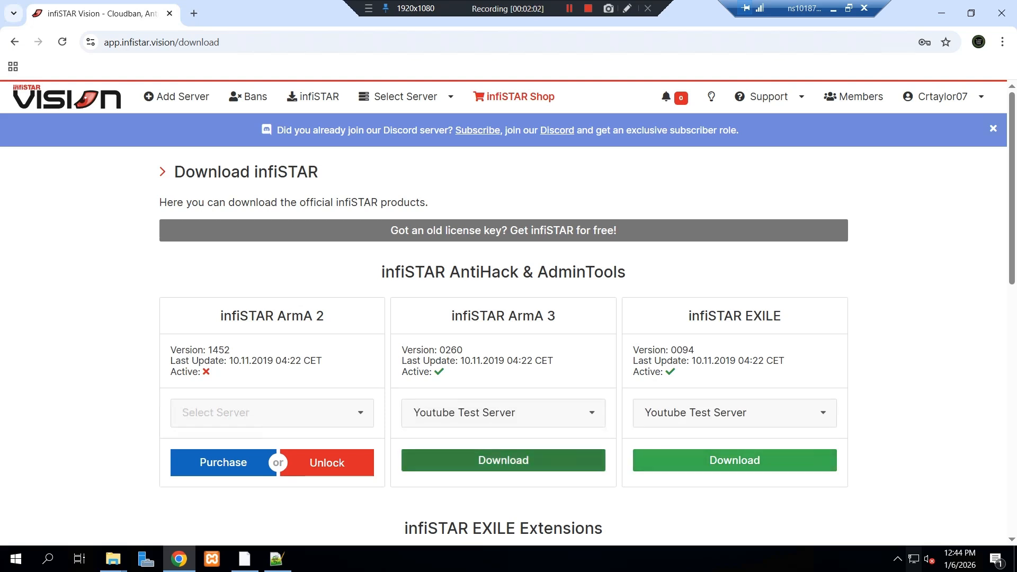
pyautogui.click(503, 413)
pyautogui.click(463, 440)
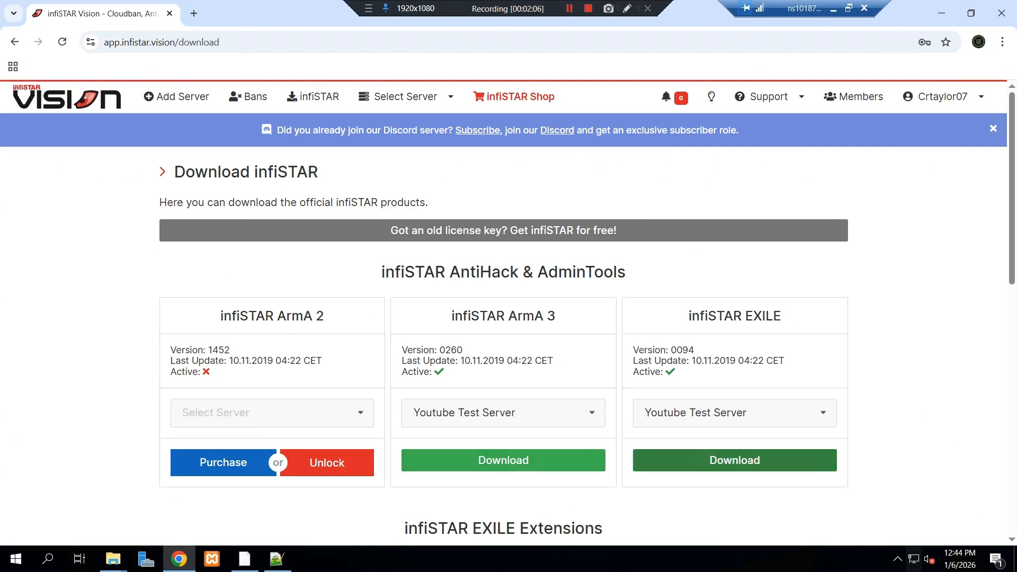
pyautogui.click(735, 460)
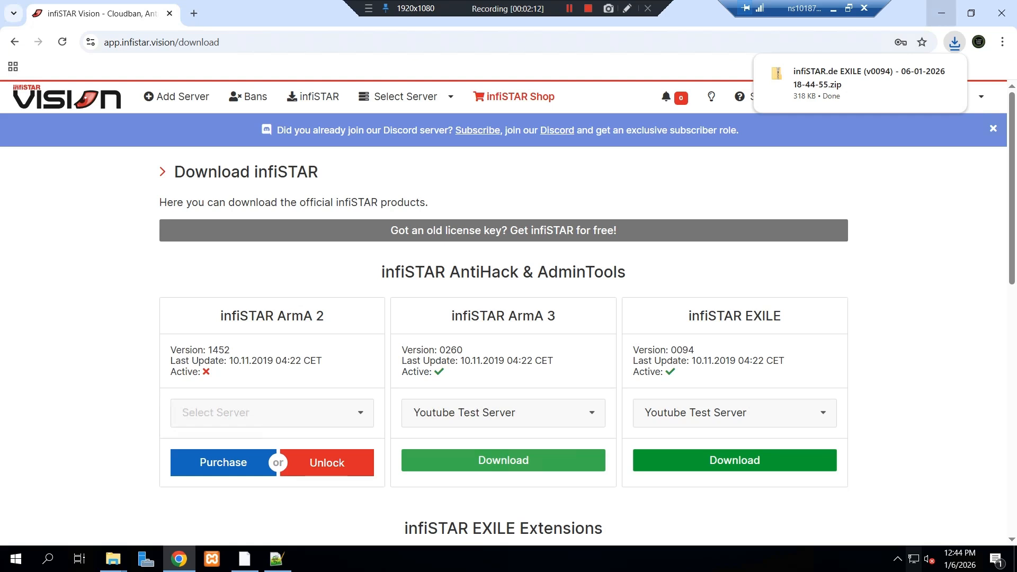
pyautogui.click(941, 12)
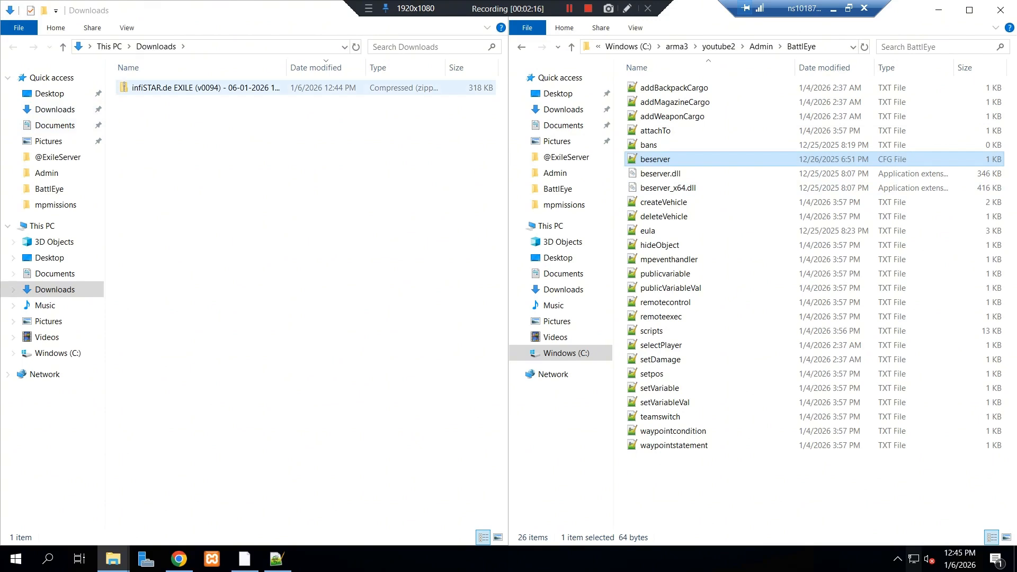
# Extract the infiSTAR EXILE v0094 zip with 7-Zip and open it beside youtube2\Admin\BattlEye.
pyautogui.rightClick(199, 88)
pyautogui.moveTo(244, 163)
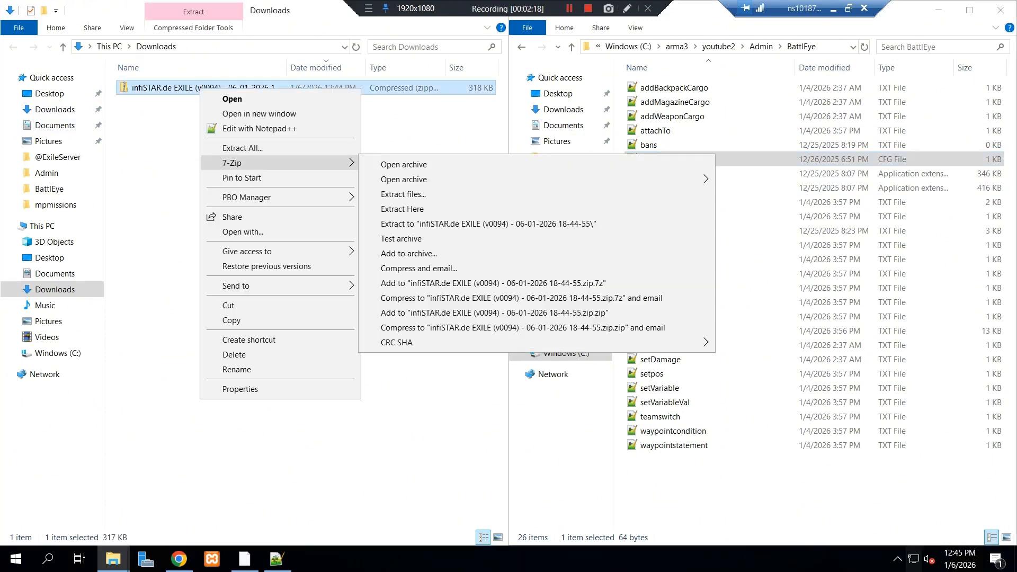
pyautogui.click(424, 224)
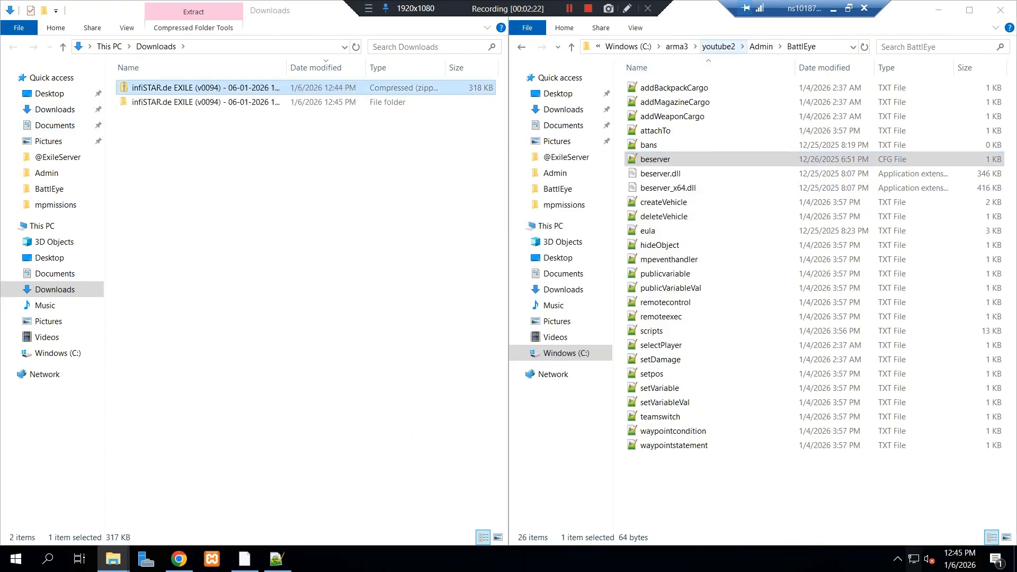
pyautogui.click(718, 46)
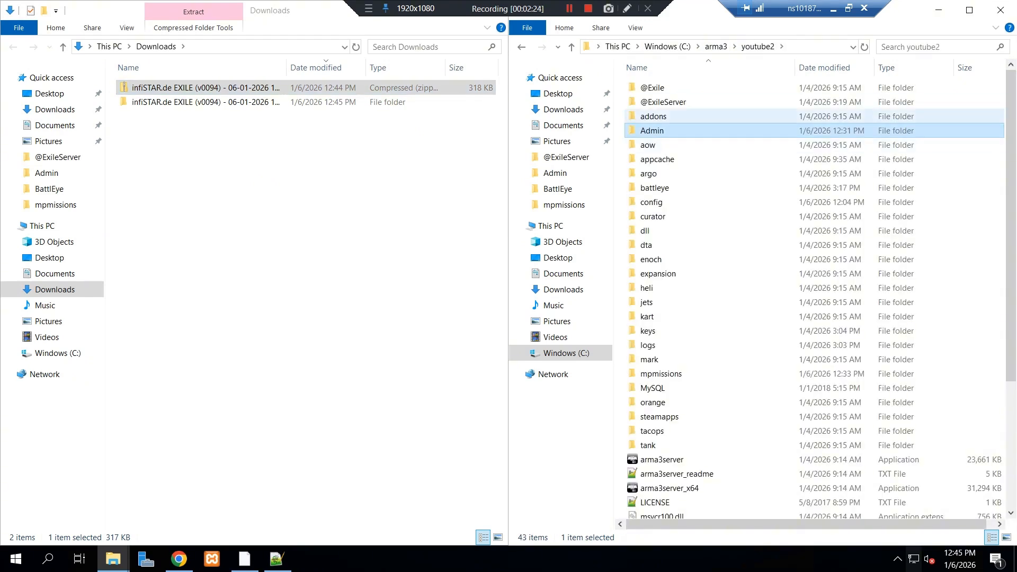
pyautogui.doubleClick(175, 102)
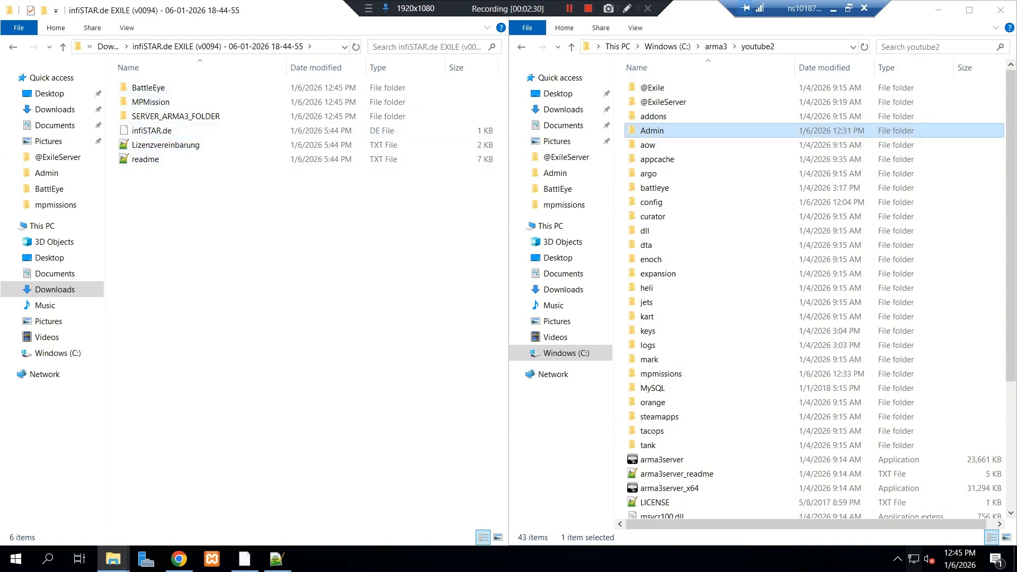
pyautogui.doubleClick(652, 130)
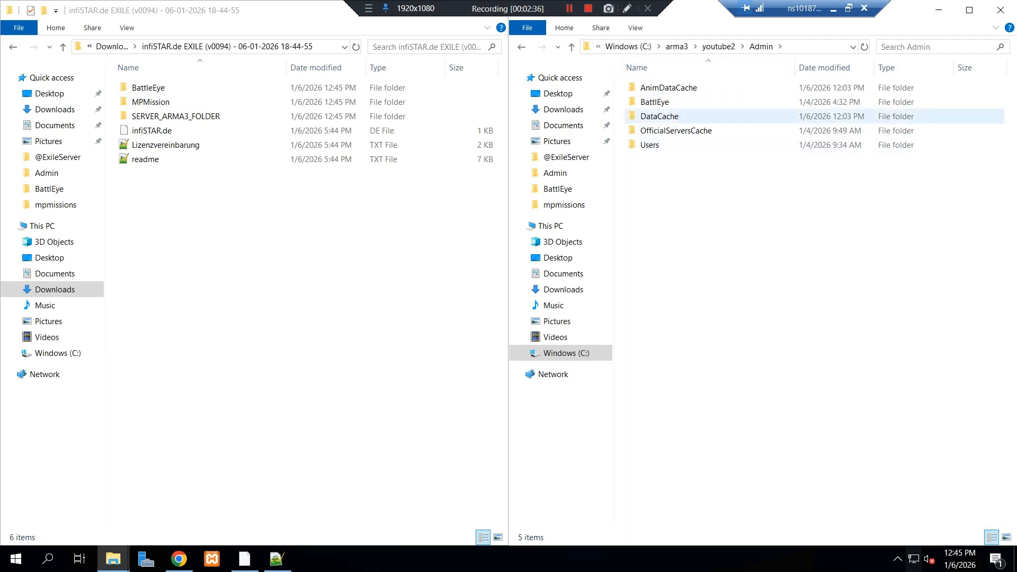
pyautogui.doubleClick(655, 102)
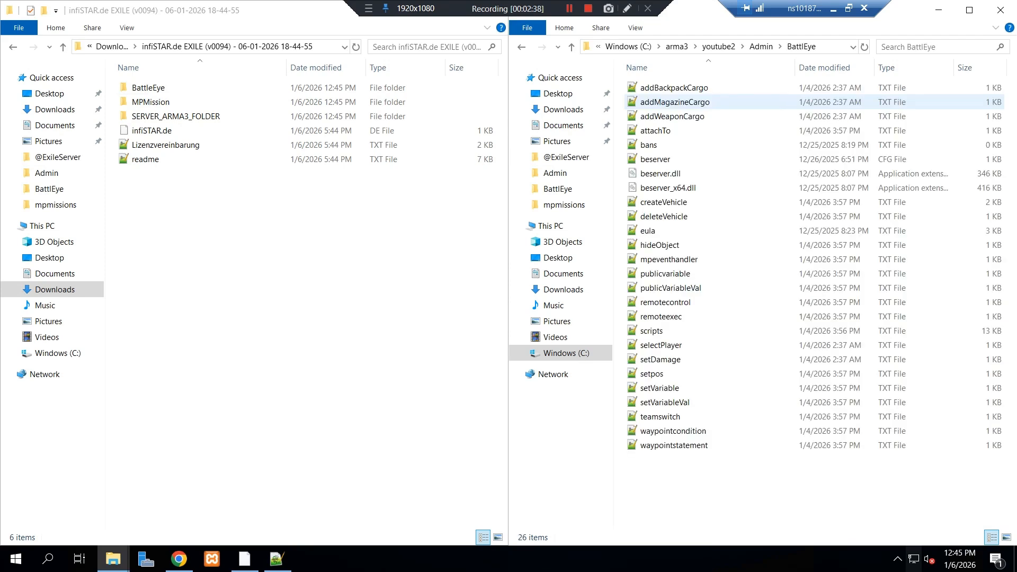
pyautogui.doubleClick(153, 87)
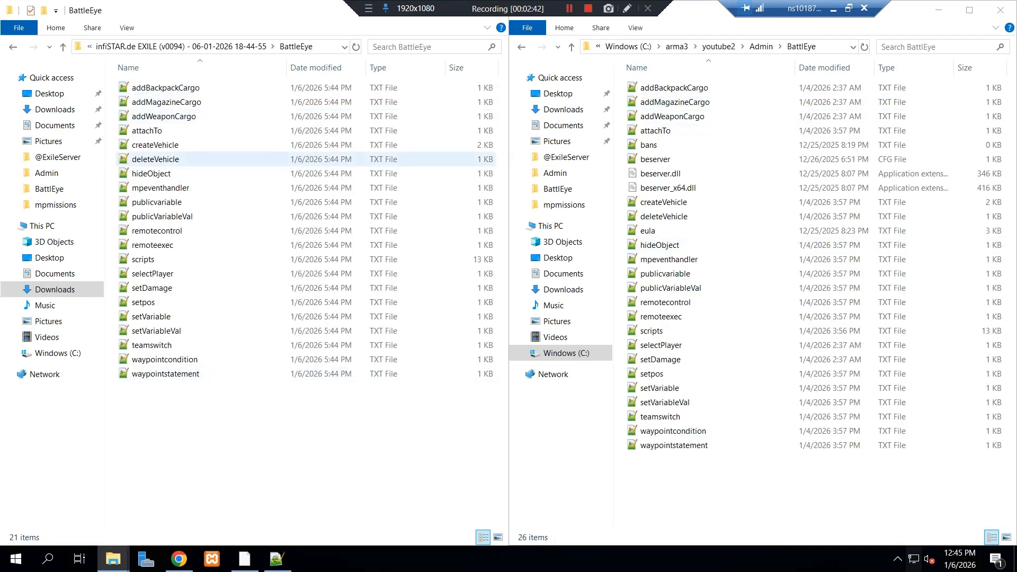
pyautogui.doubleClick(146, 259)
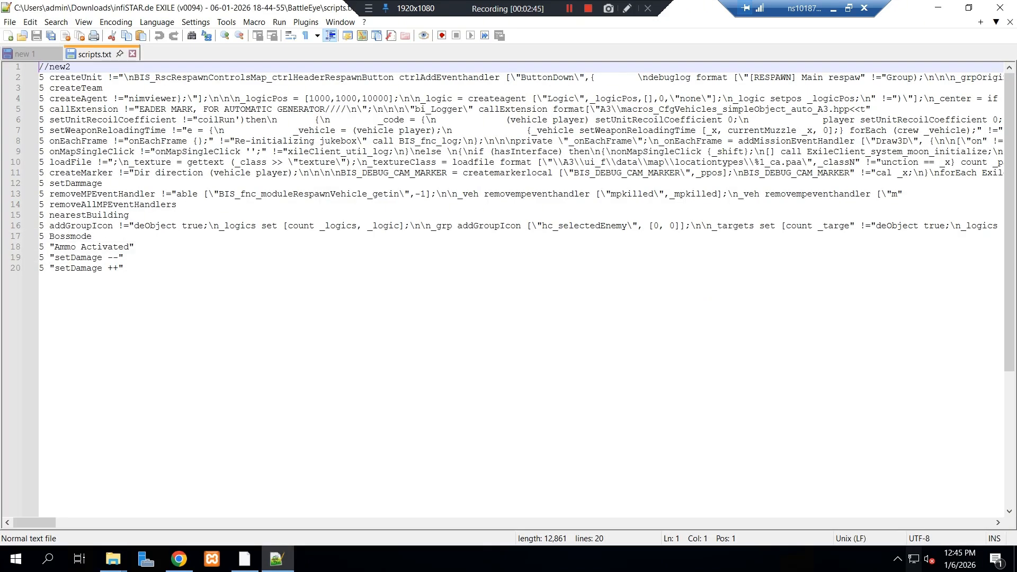
pyautogui.click(1010, 22)
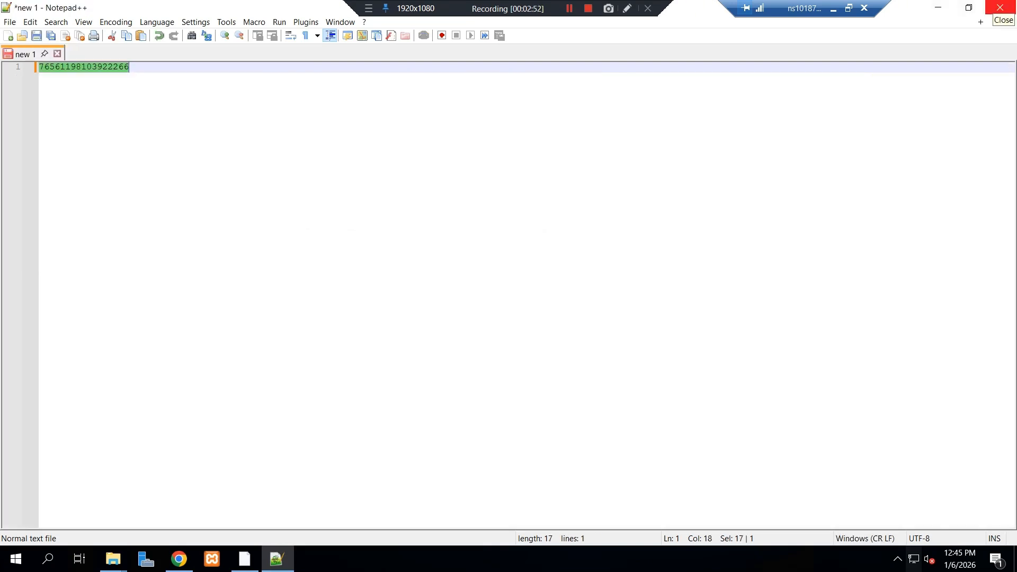
pyautogui.click(938, 8)
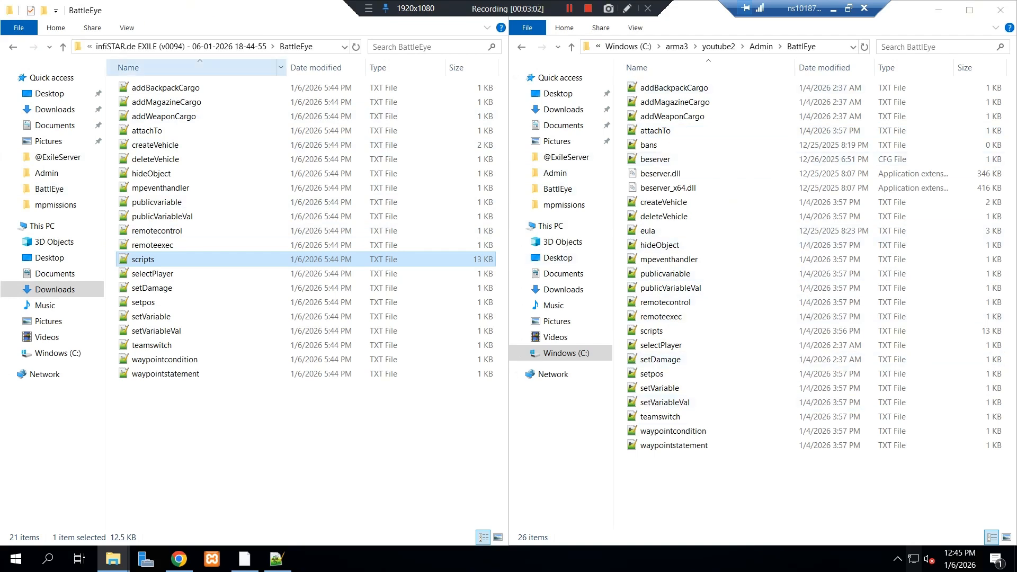
pyautogui.click(180, 46)
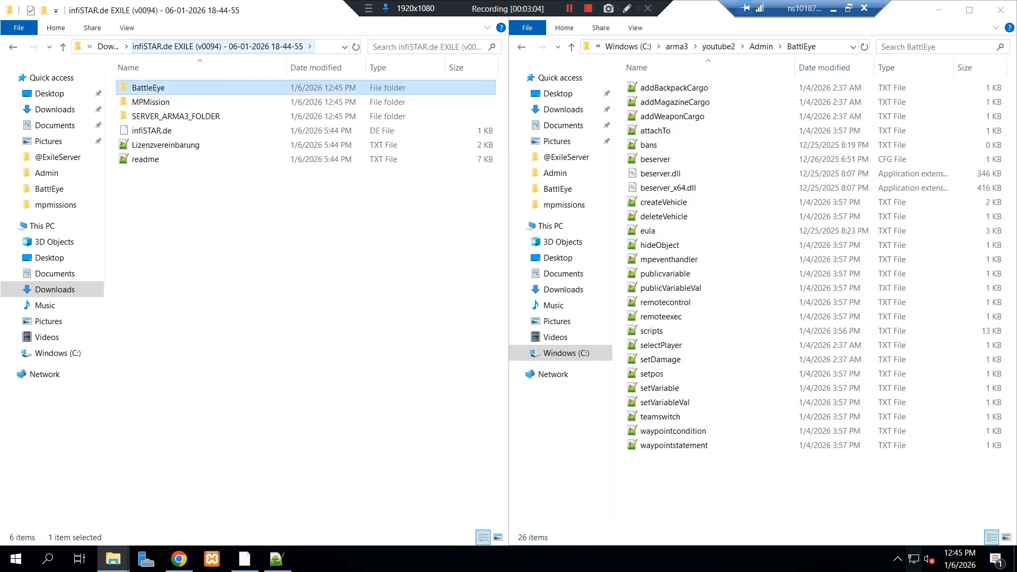
# Unpack the server's Exile.Tanoa mission PBO into an Exile.Tanoa folder with PBO Manager.
pyautogui.doubleClick(151, 102)
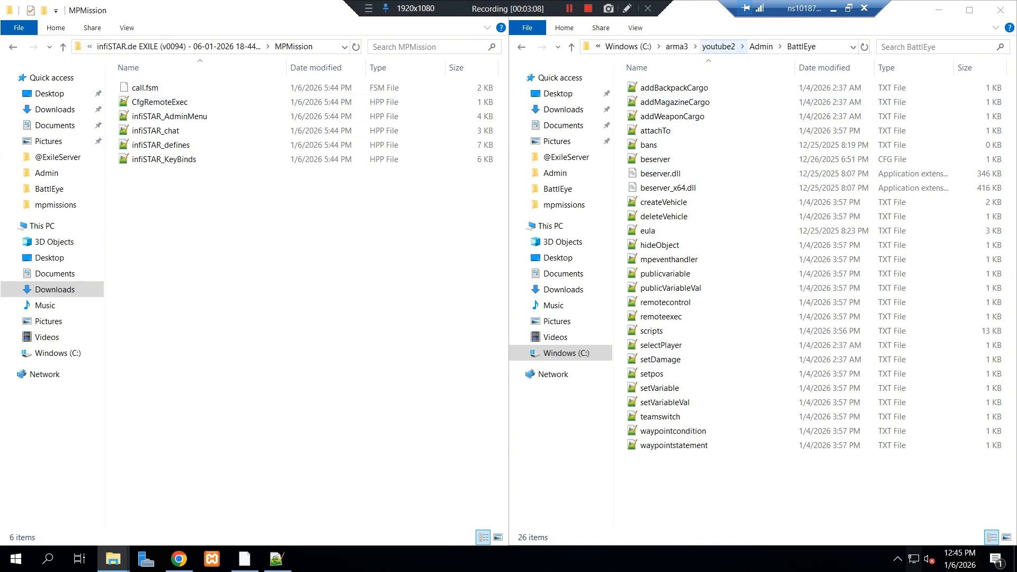
pyautogui.click(718, 46)
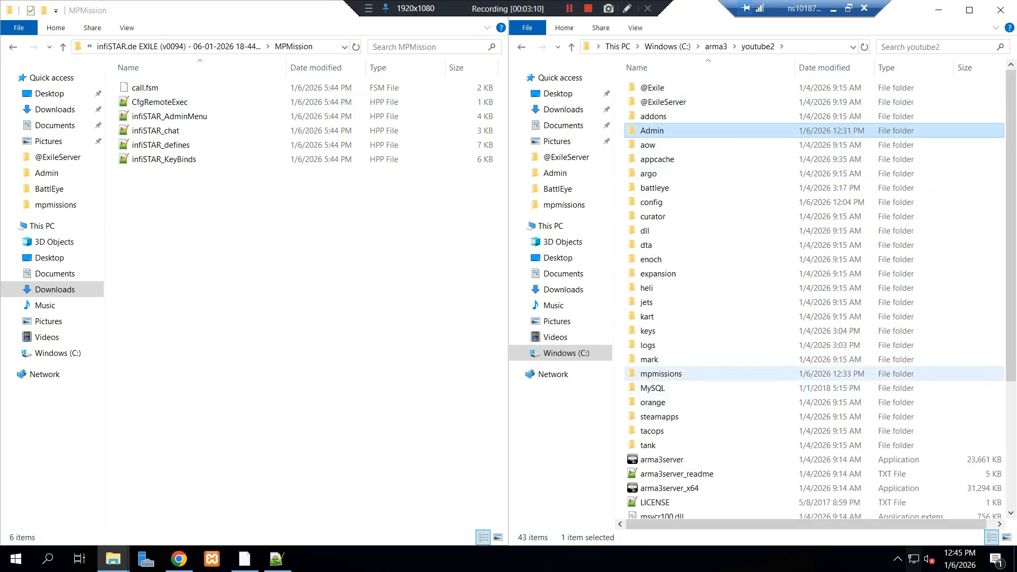
pyautogui.doubleClick(661, 373)
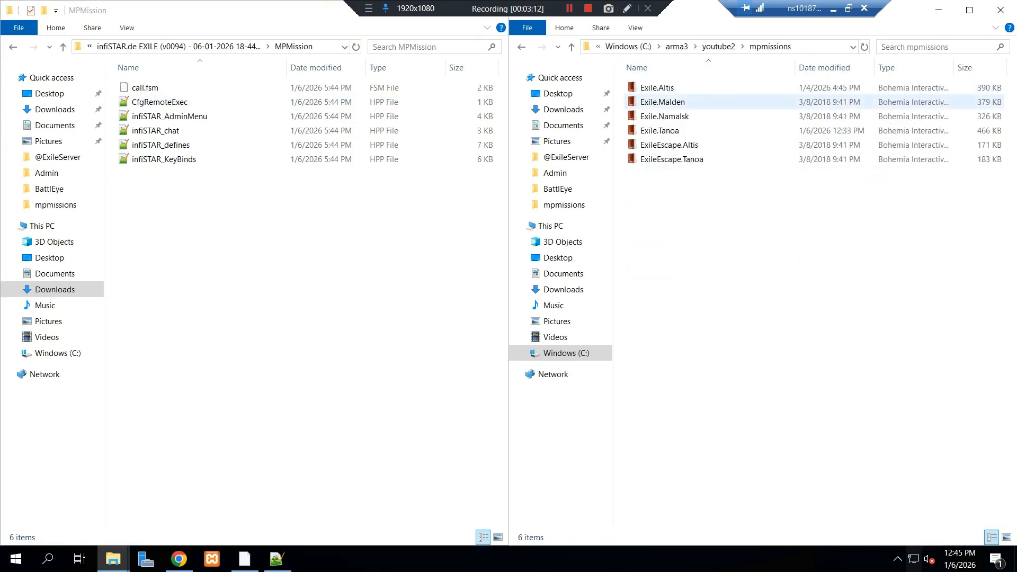
pyautogui.rightClick(663, 131)
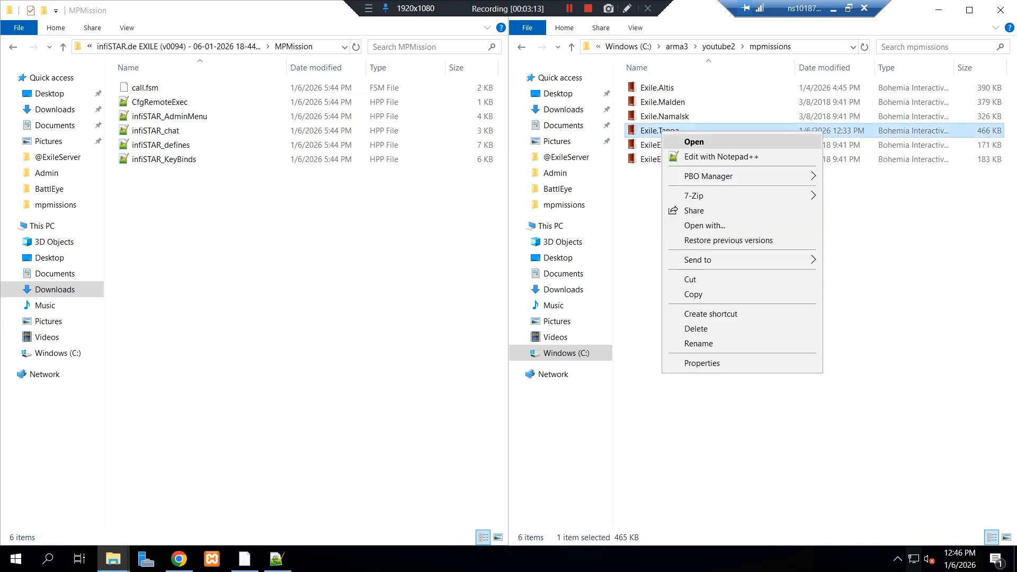
pyautogui.moveTo(709, 176)
pyautogui.click(881, 207)
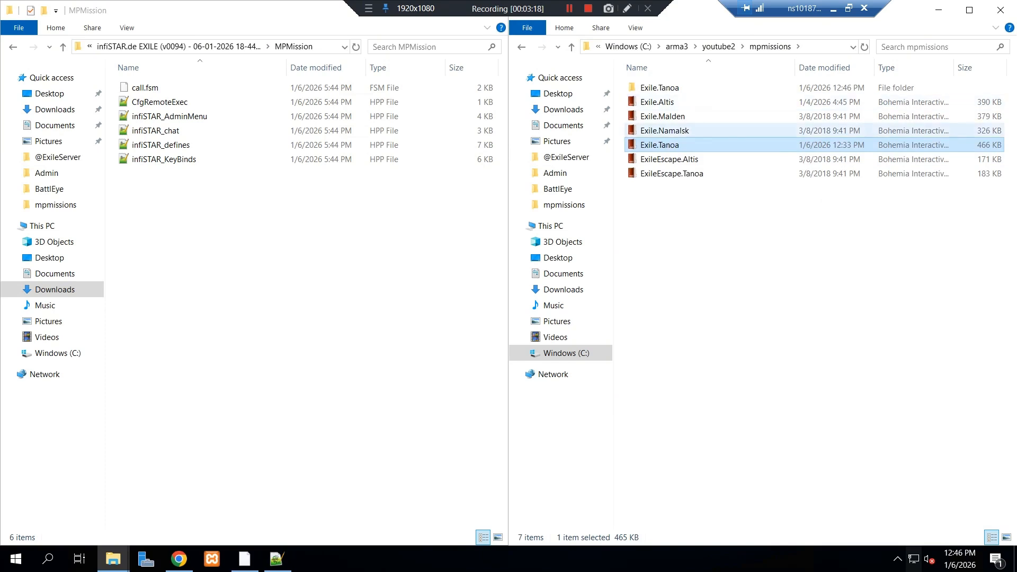
# Delete the original Exile.Tanoa PBO and open the unpacked folder.
pyautogui.rightClick(666, 144)
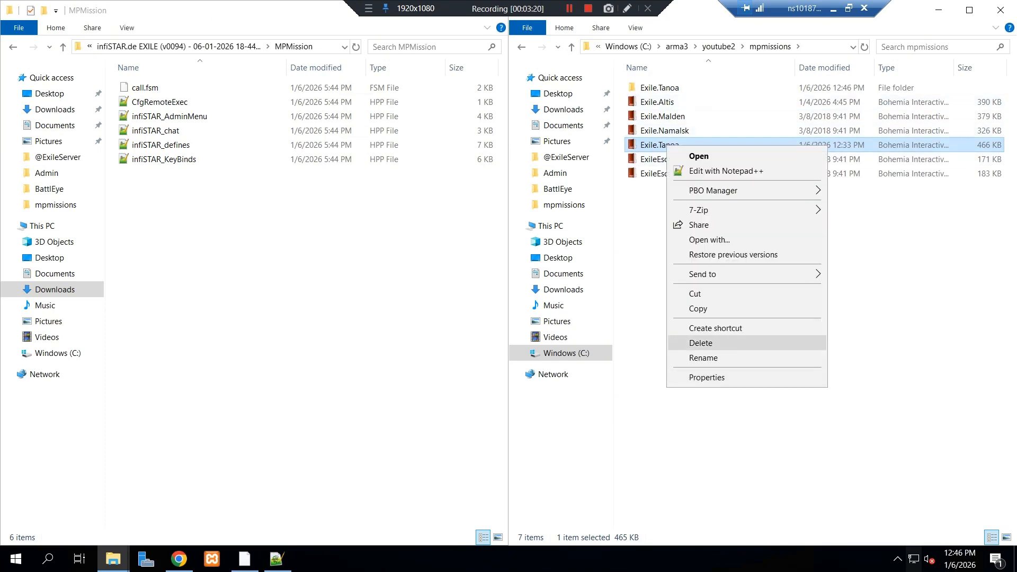
pyautogui.click(700, 342)
pyautogui.doubleClick(660, 88)
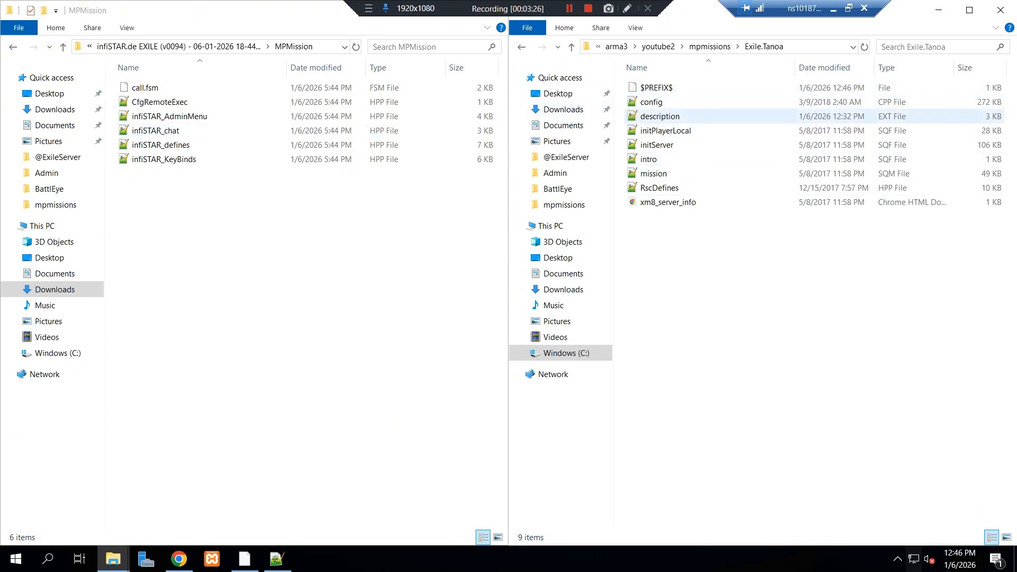
# Open Exile.Tanoa's description.ext and copy the five #include lines from the infiSTAR readme.
pyautogui.doubleClick(659, 116)
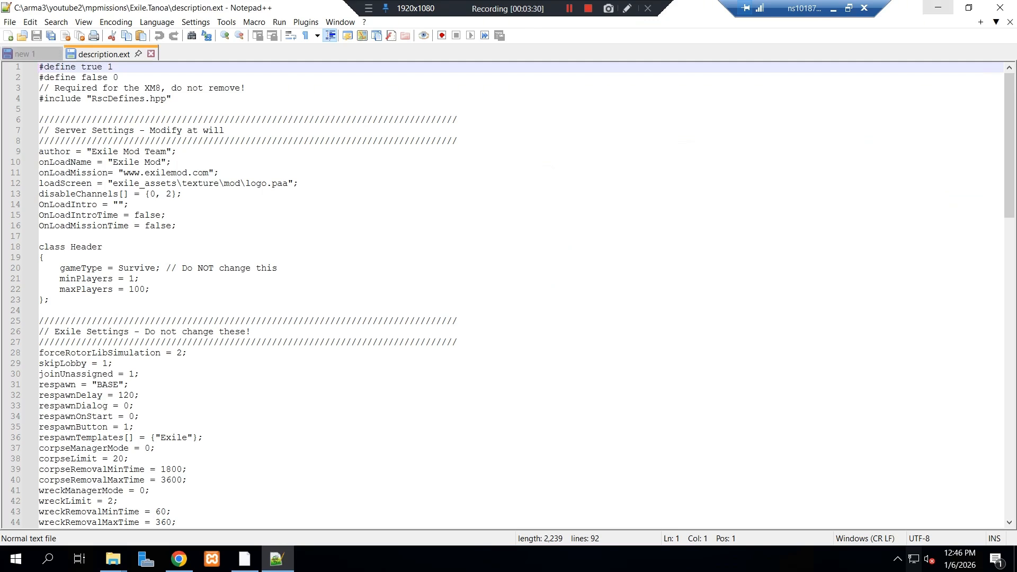
pyautogui.click(938, 7)
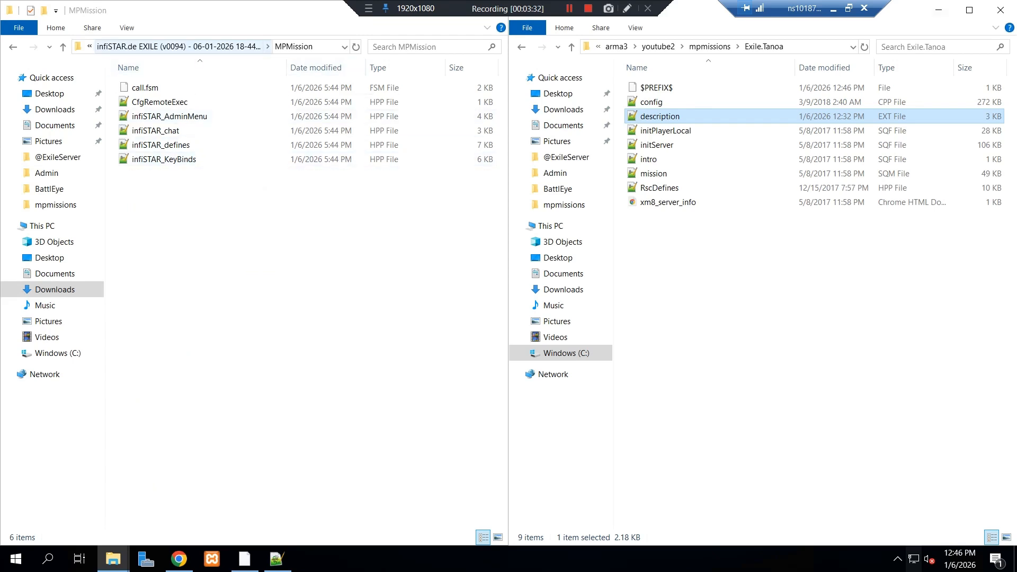
pyautogui.click(180, 46)
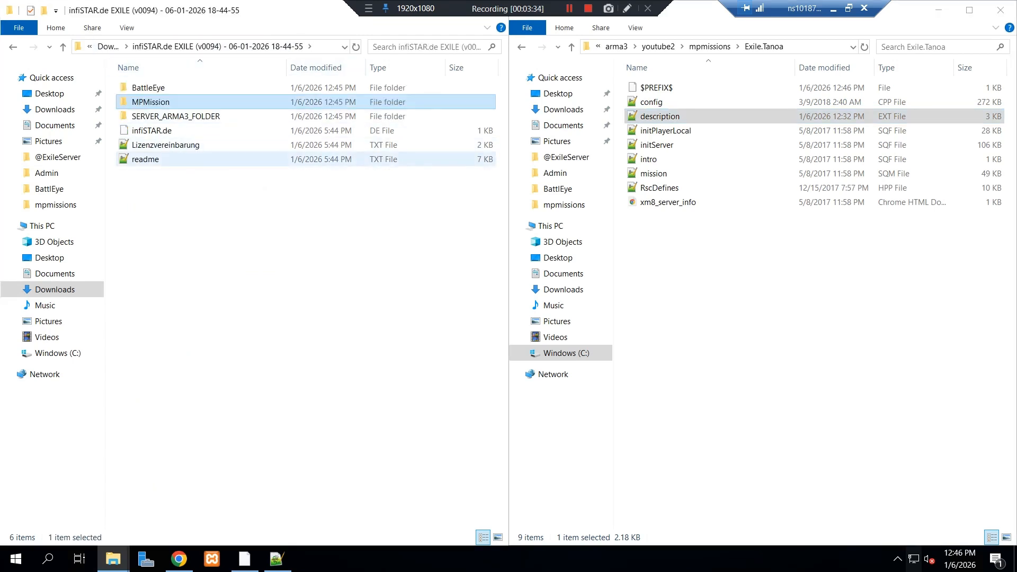
pyautogui.doubleClick(146, 159)
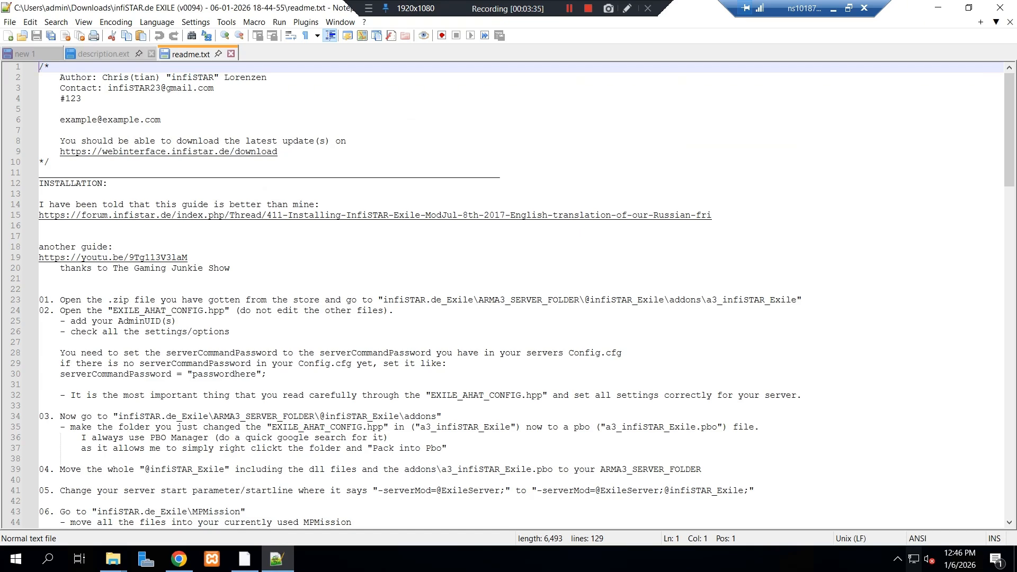
pyautogui.scroll(-8, 509, 295)
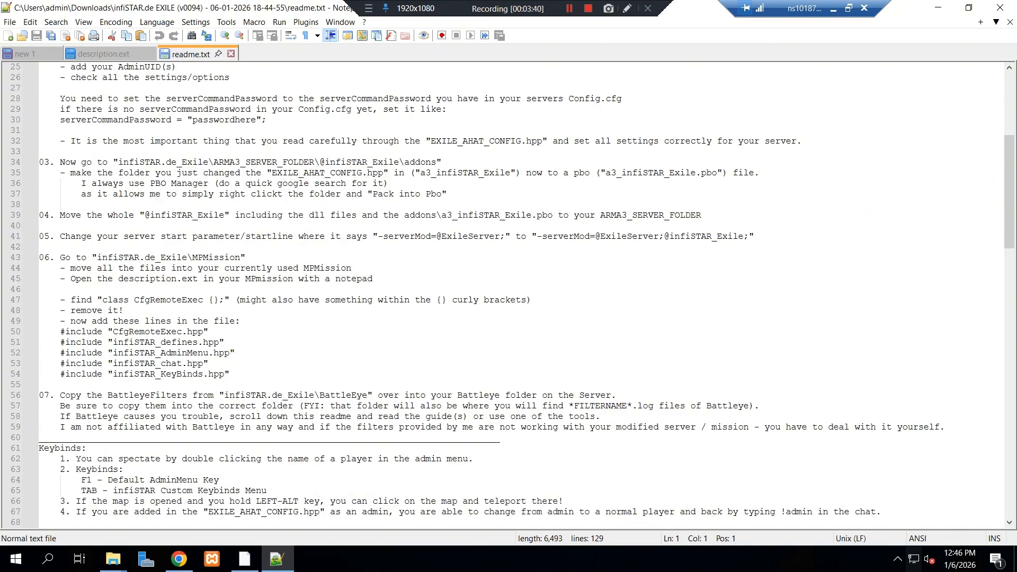
pyautogui.moveTo(230, 374); pyautogui.dragTo(242, 321)
pyautogui.hotkey('ctrl', 'c')
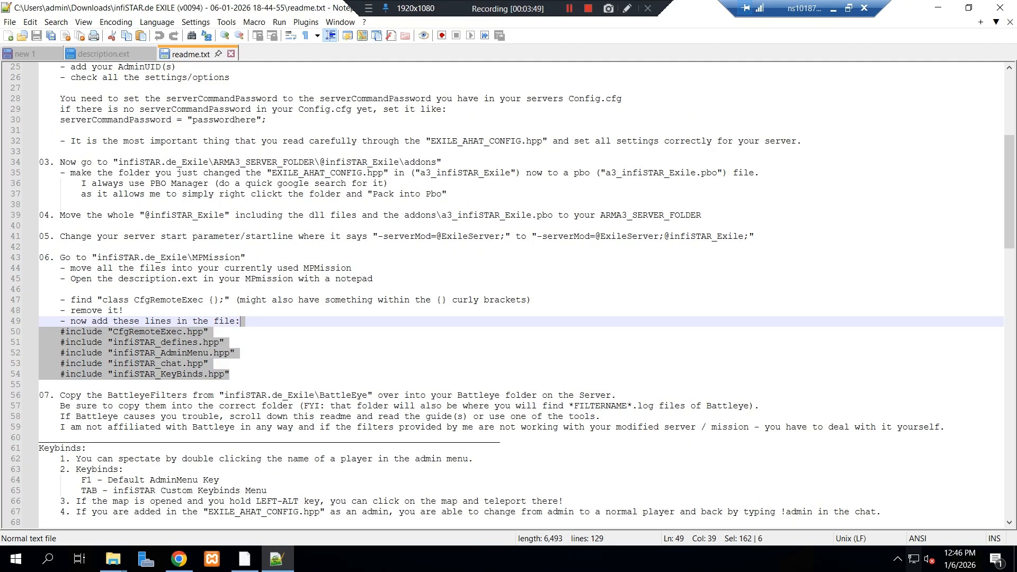
pyautogui.click(230, 54)
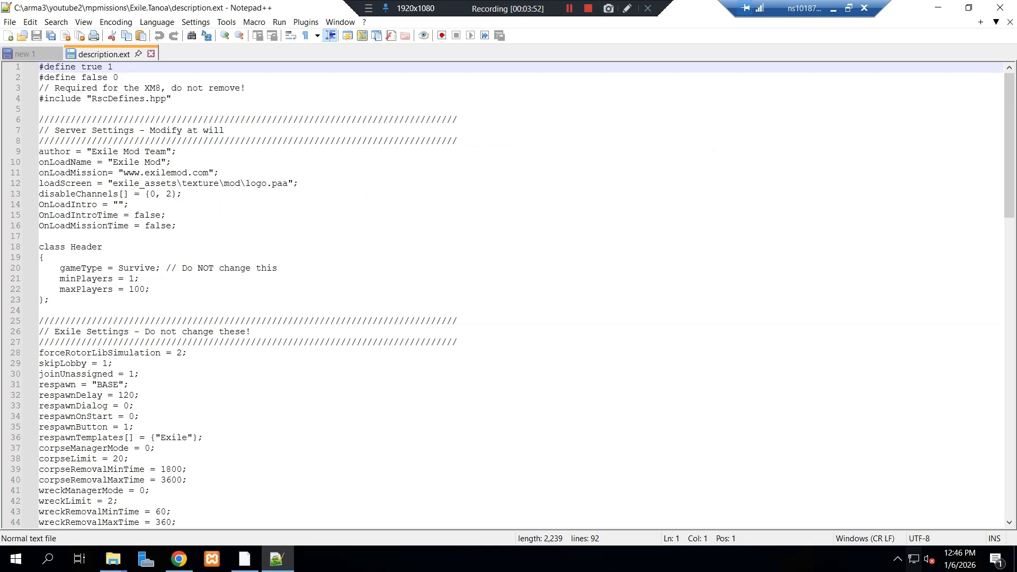
# Replace the CfgRemoteExec block at the end of description.ext with the five infiSTAR #include lines.
pyautogui.scroll(-15, 509, 294)
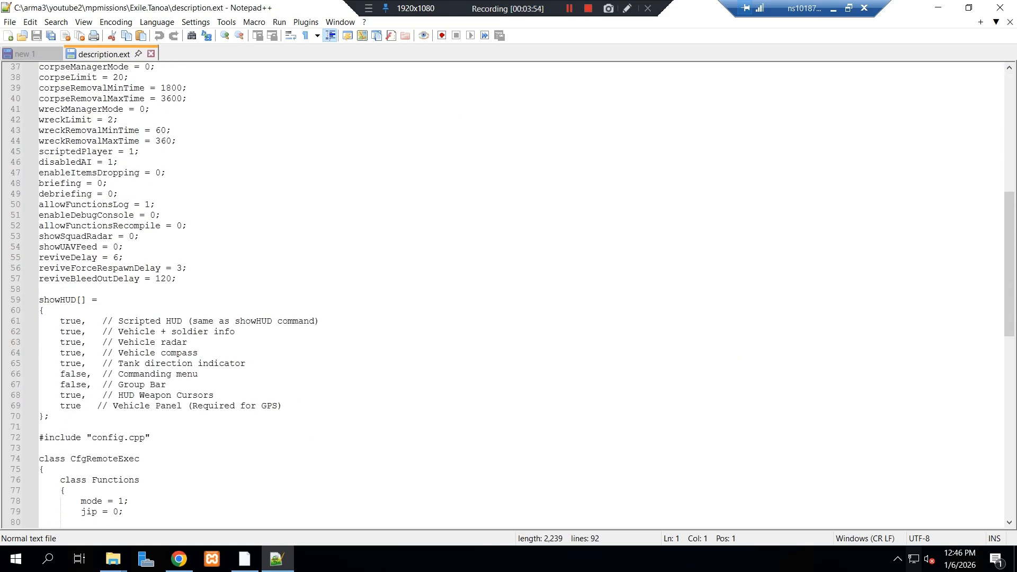
pyautogui.scroll(-5, 509, 294)
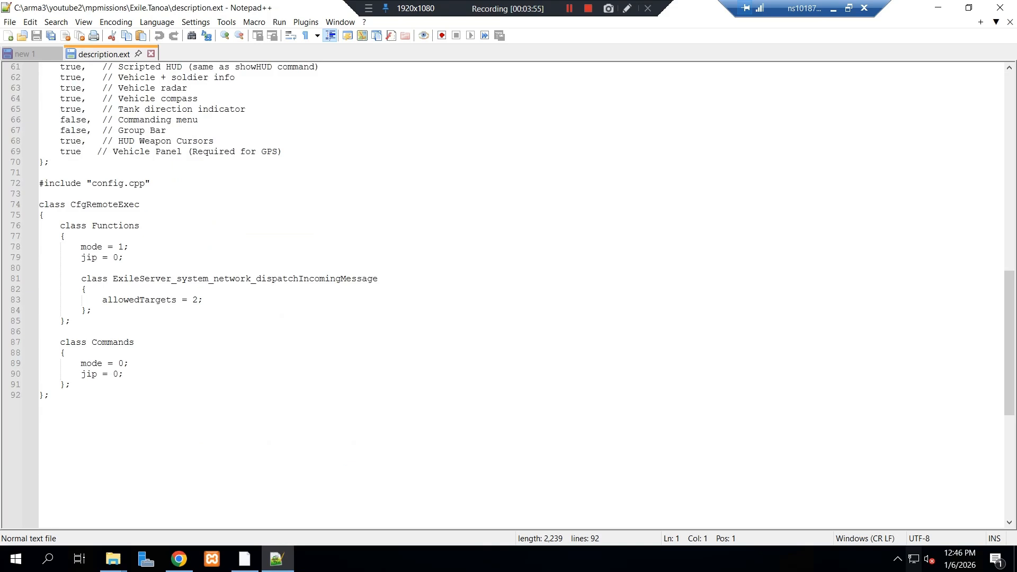
pyautogui.hotkey('ctrl', 'End')
pyautogui.hotkey('shift', 'Up')
pyautogui.hotkey('shift', 'Up')
pyautogui.hotkey('shift', 'Up')
pyautogui.hotkey('shift', 'Up')
pyautogui.hotkey('shift', 'Up')
pyautogui.hotkey('shift', 'Up')
pyautogui.hotkey('shift', 'Up')
pyautogui.hotkey('shift', 'Up')
pyautogui.hotkey('shift', 'Up')
pyautogui.hotkey('shift', 'Up')
pyautogui.hotkey('shift', 'Up')
pyautogui.hotkey('shift', 'Up')
pyautogui.hotkey('shift', 'Up')
pyautogui.hotkey('shift', 'Up')
pyautogui.hotkey('shift', 'Up')
pyautogui.hotkey('shift', 'Up')
pyautogui.hotkey('shift', 'Up')
pyautogui.hotkey('shift', 'Up')
pyautogui.hotkey('shift', 'Up')
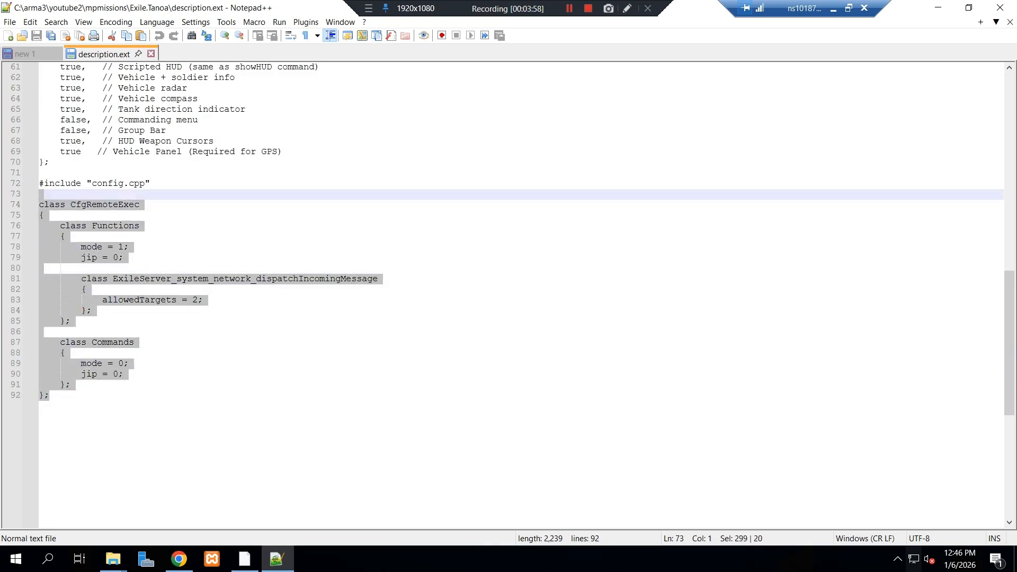
pyautogui.hotkey('shift', 'Left')
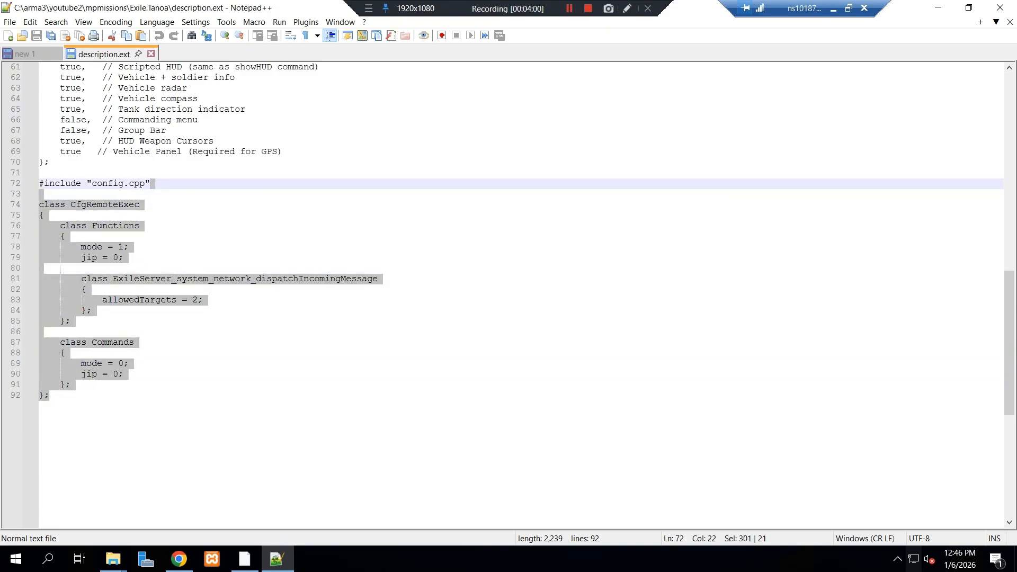
pyautogui.hotkey('ctrl', 'v')
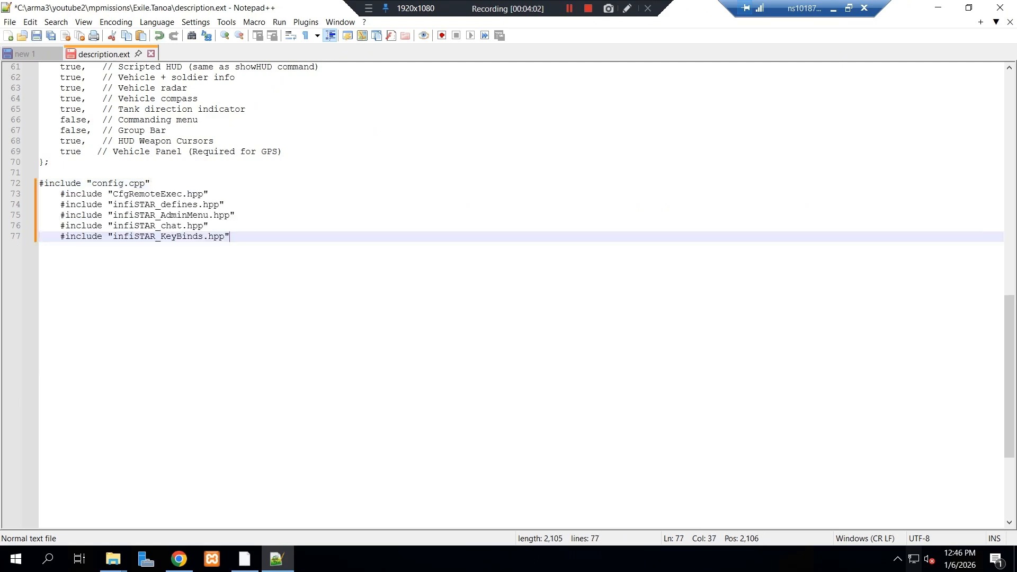
# Remove the leading indentation from the five include lines, then save and close description.ext.
pyautogui.click(60, 194)
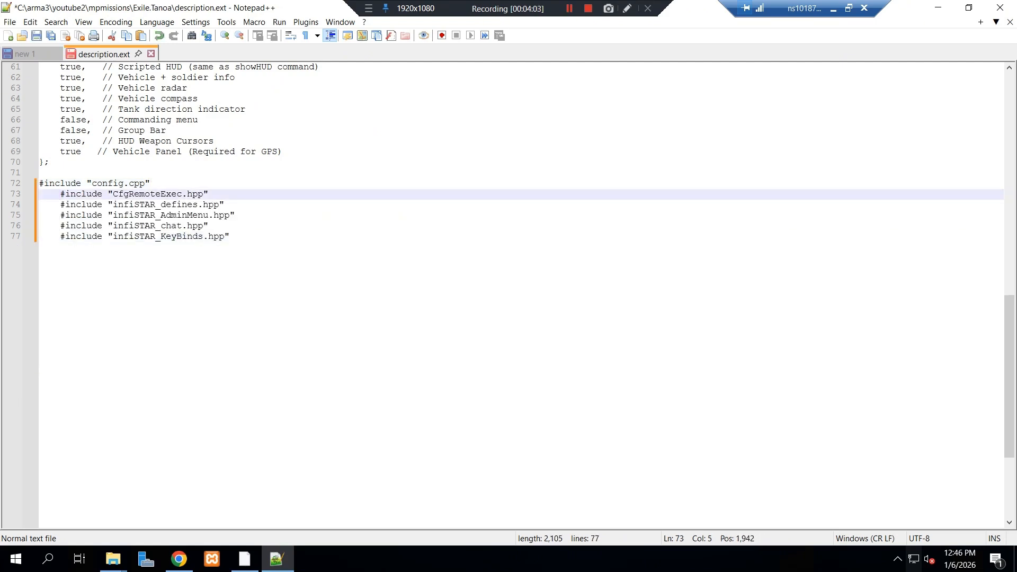
pyautogui.hotkey('alt', 'shift', 'Down')
pyautogui.hotkey('alt', 'shift', 'Down')
pyautogui.hotkey('alt', 'shift', 'Down')
pyautogui.hotkey('alt', 'shift', 'Down')
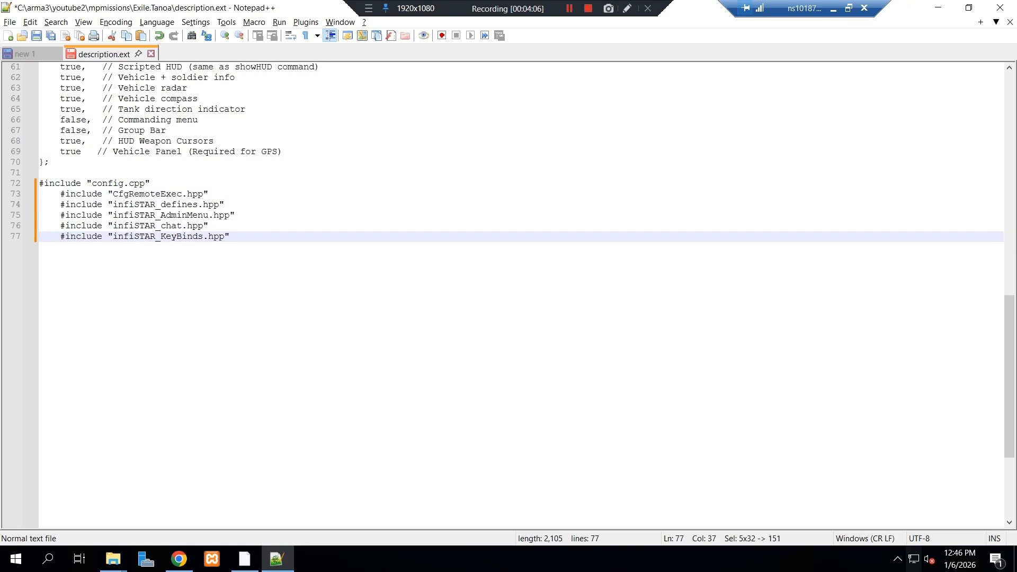
pyautogui.hotkey('alt', 'shift', 'Left')
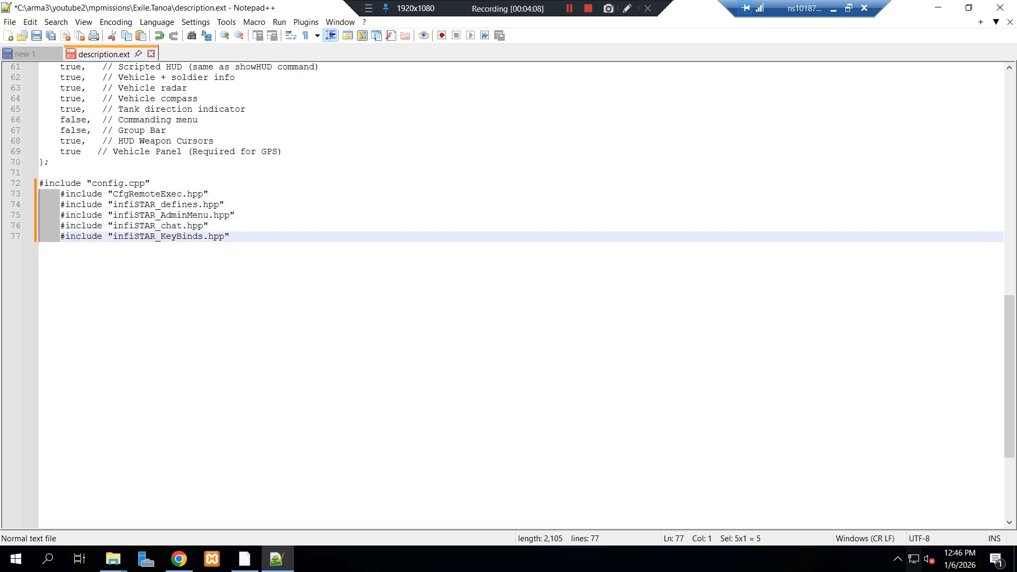
pyautogui.press('Delete')
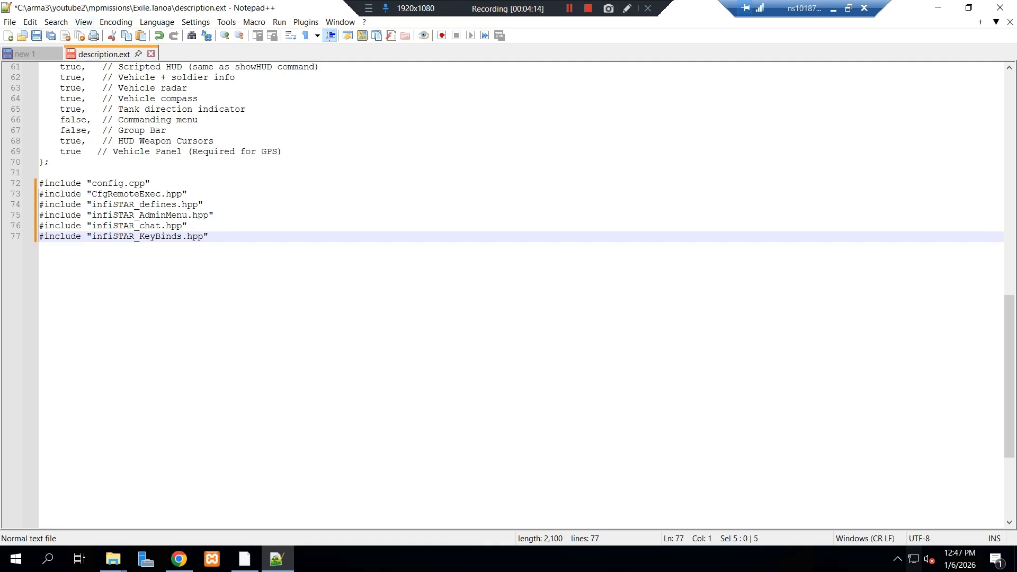
pyautogui.hotkey('ctrl', 's')
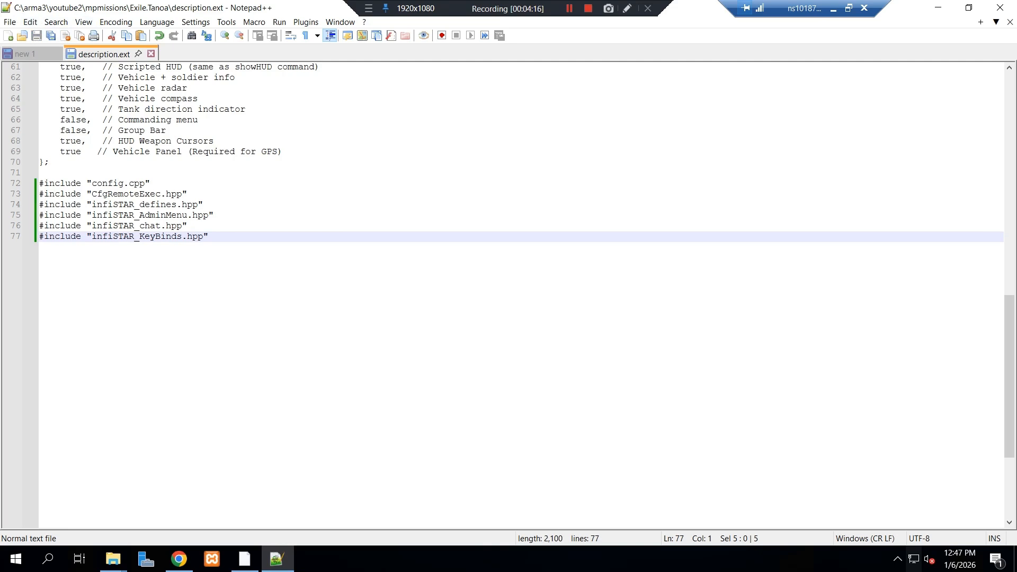
pyautogui.click(151, 53)
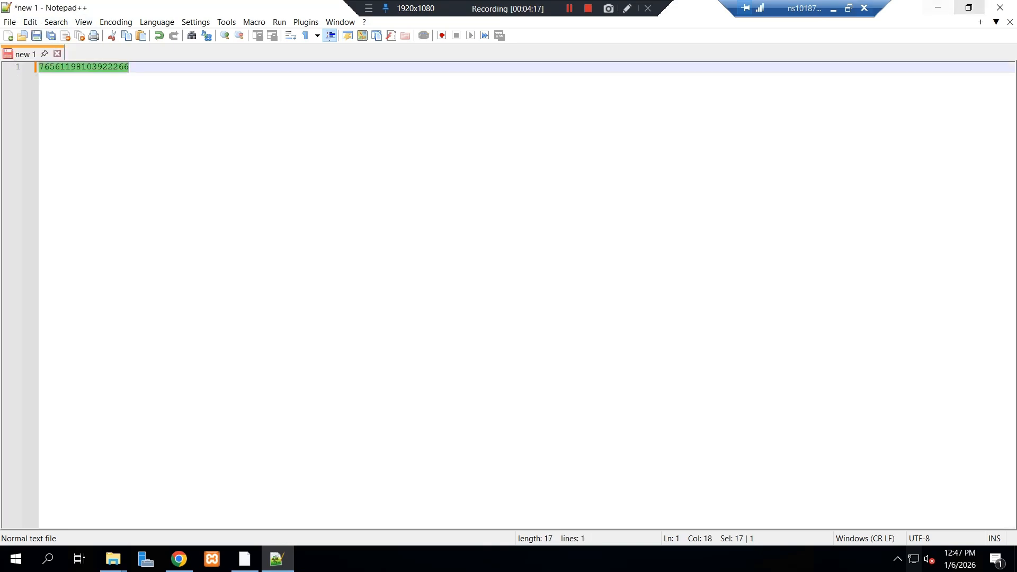
# Copy the six infiSTAR MPMission files into the Exile.Tanoa folder.
pyautogui.click(938, 8)
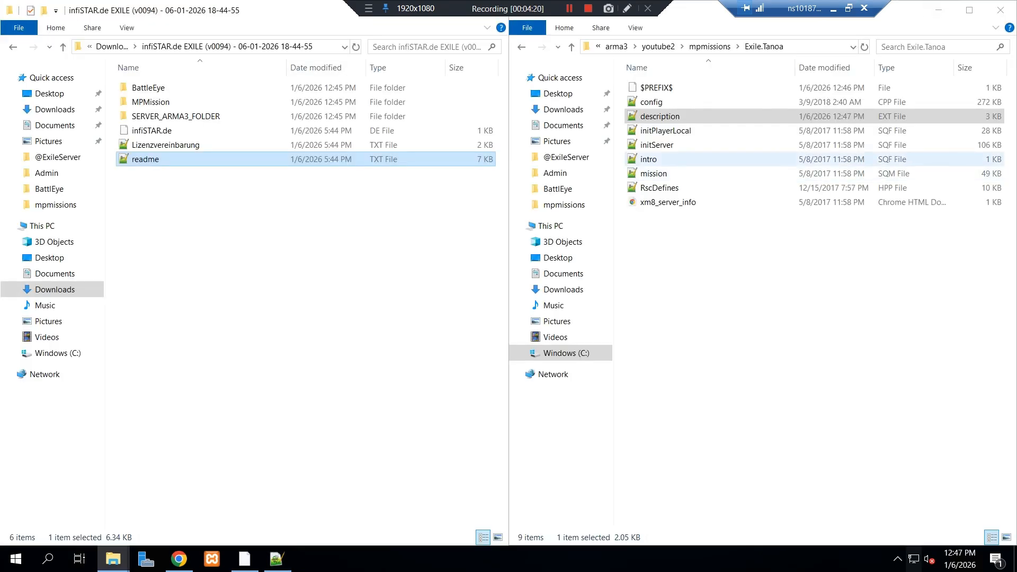
pyautogui.click(710, 47)
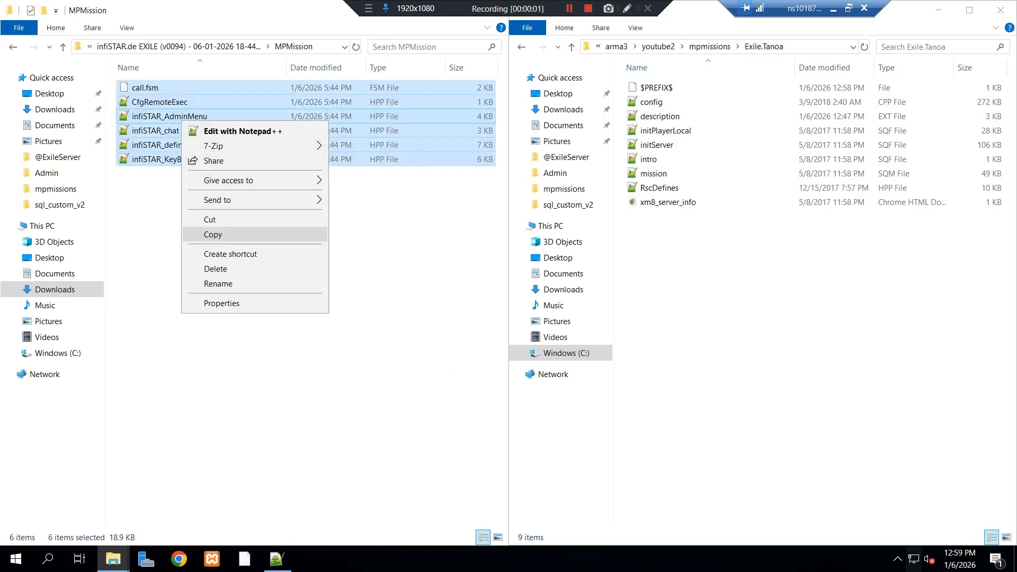
pyautogui.click(213, 234)
pyautogui.rightClick(735, 313)
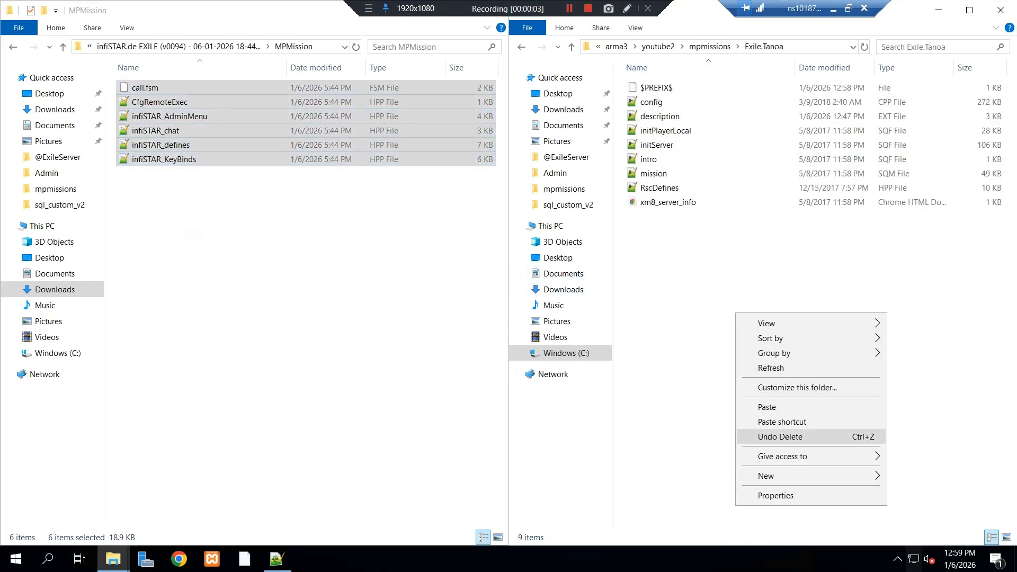
pyautogui.click(767, 407)
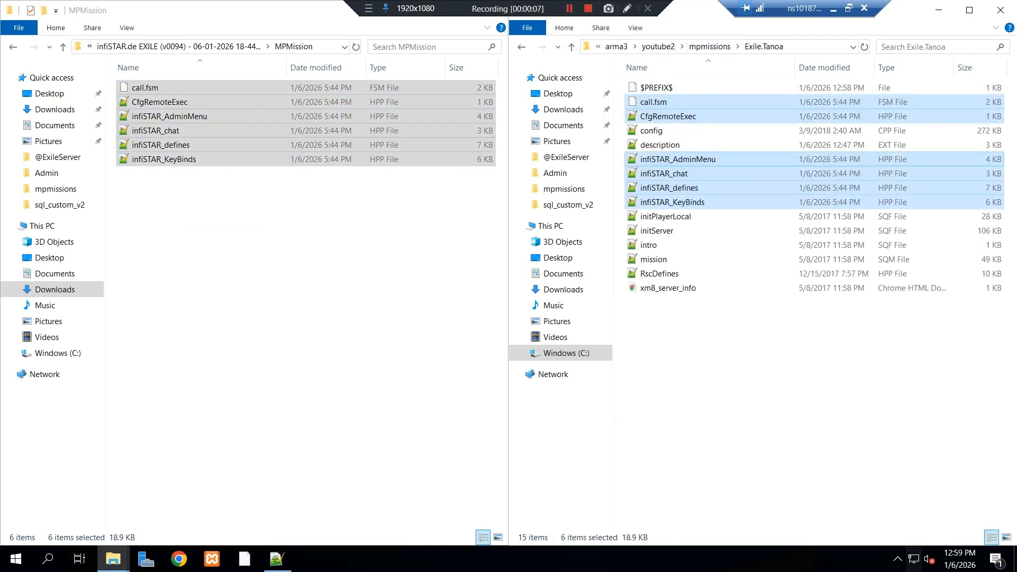
# Pack Exile.Tanoa into Exile.Tanoa.pbo and delete the unpacked folder.
pyautogui.click(709, 47)
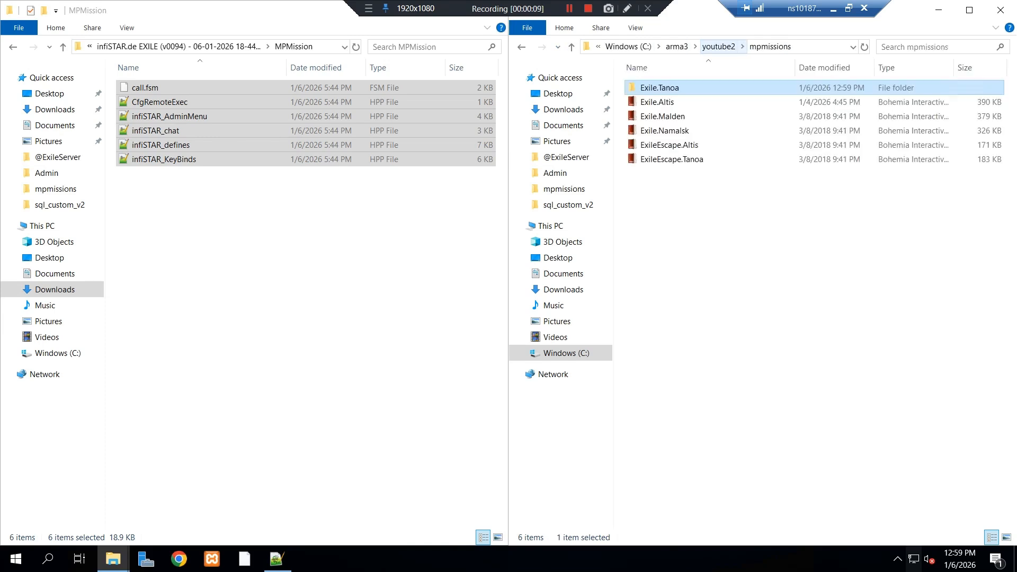
pyautogui.rightClick(656, 86)
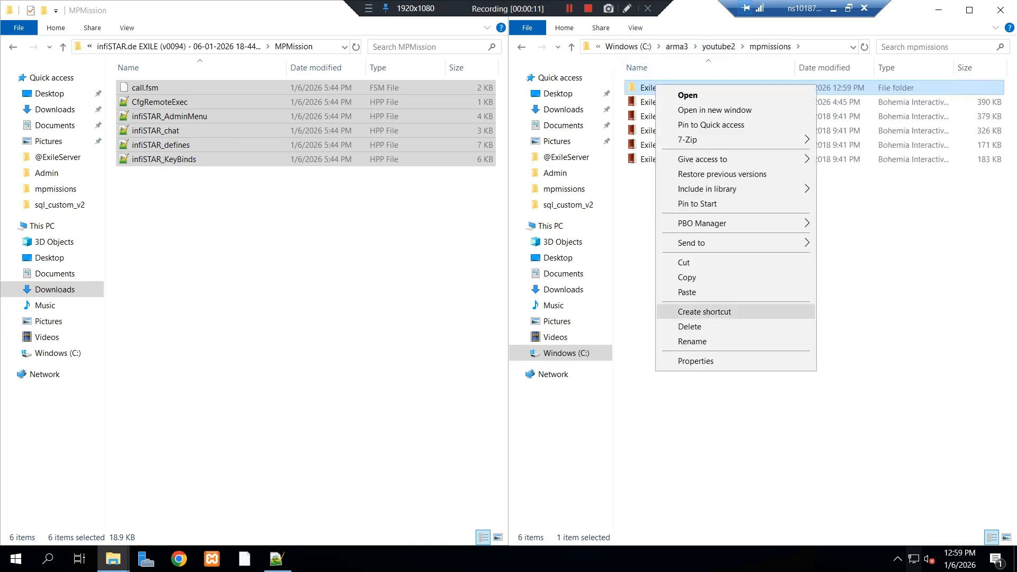
pyautogui.moveTo(705, 223)
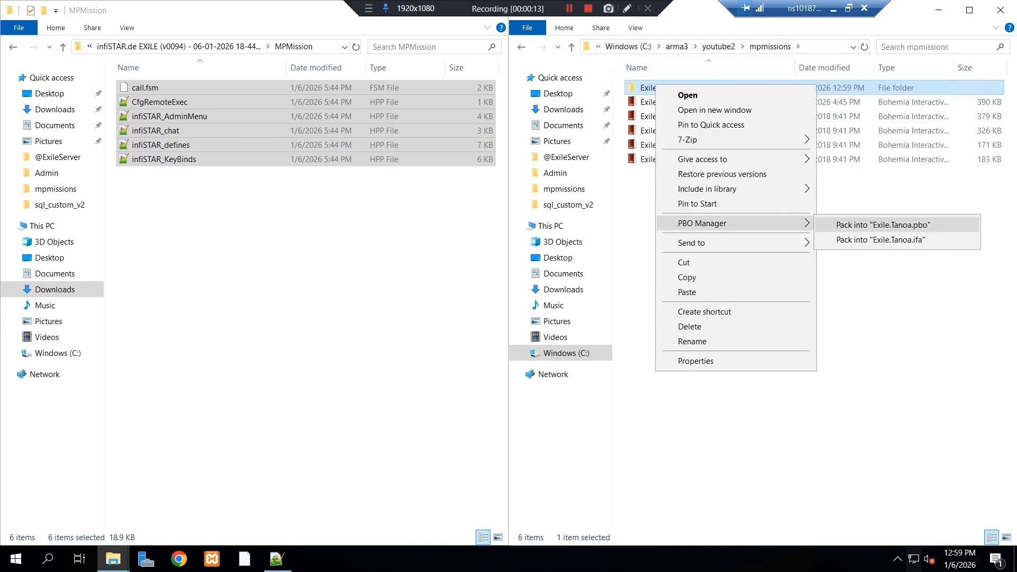
pyautogui.click(879, 224)
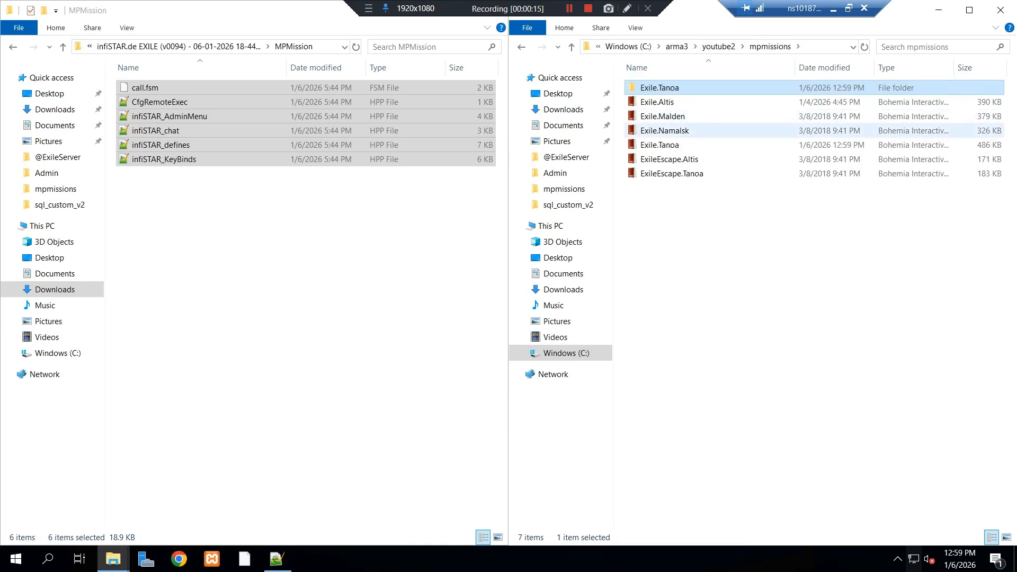
pyautogui.rightClick(673, 88)
pyautogui.click(707, 330)
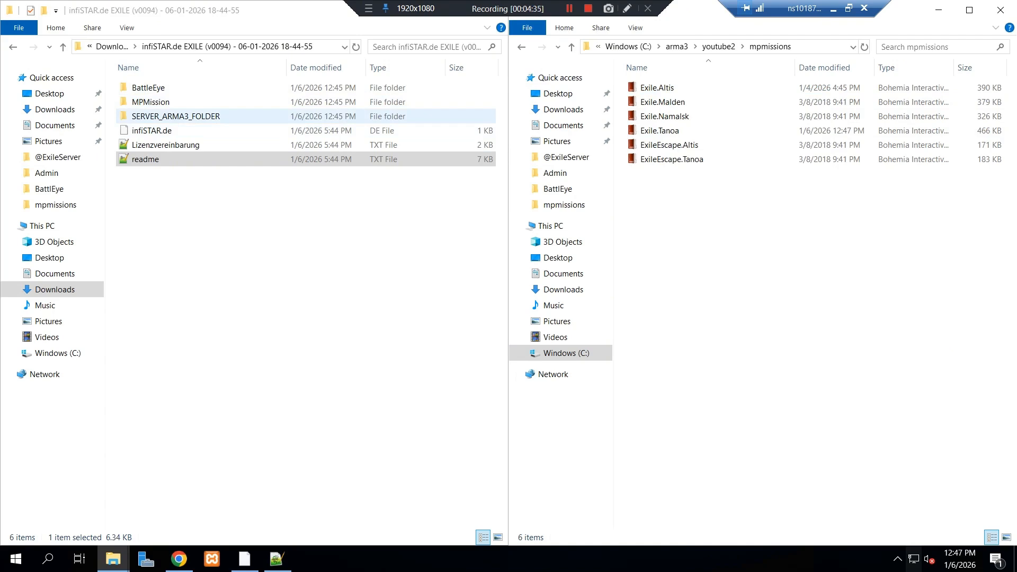
pyautogui.doubleClick(175, 116)
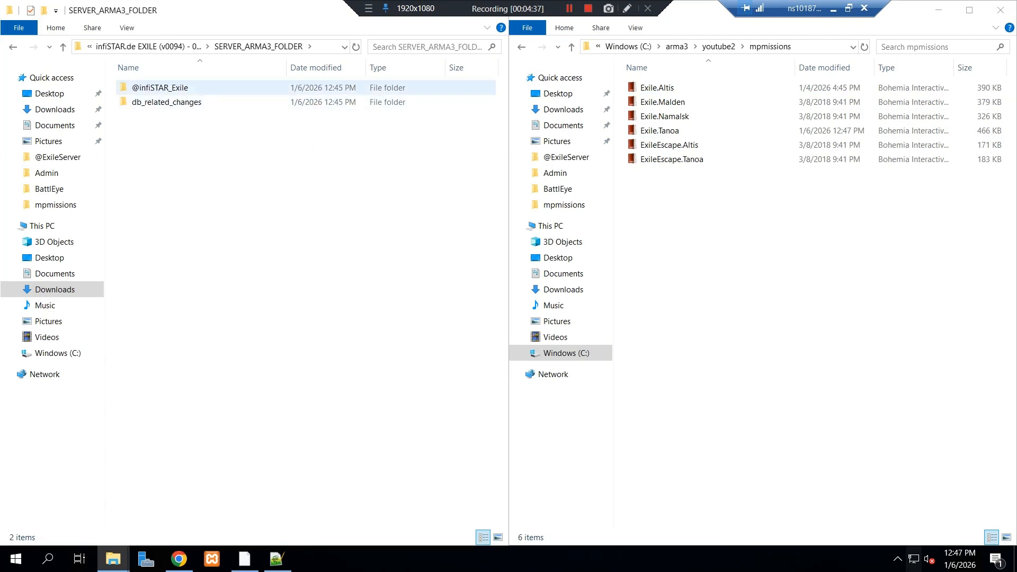
pyautogui.doubleClick(159, 88)
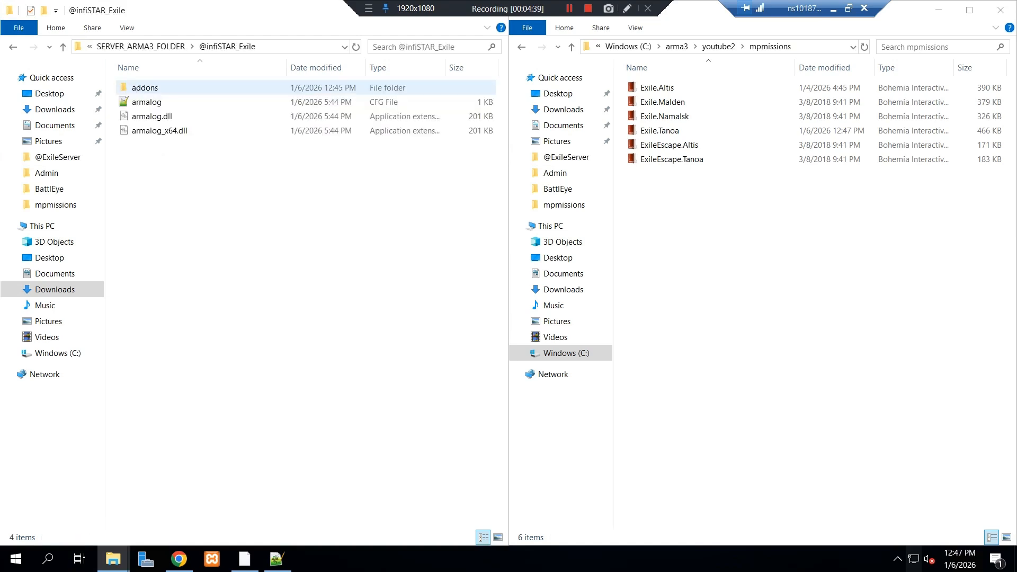
pyautogui.doubleClick(159, 88)
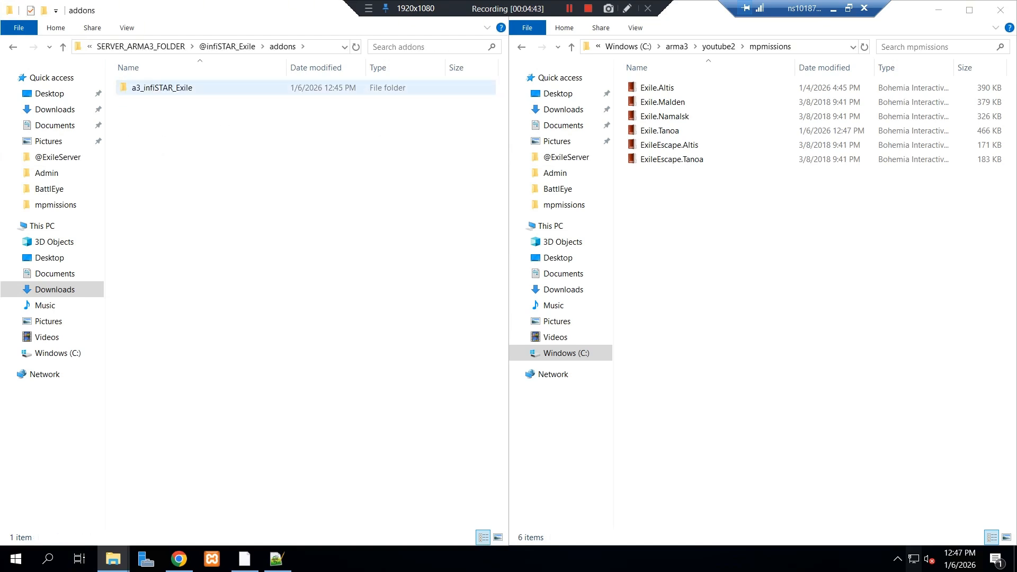
pyautogui.doubleClick(159, 88)
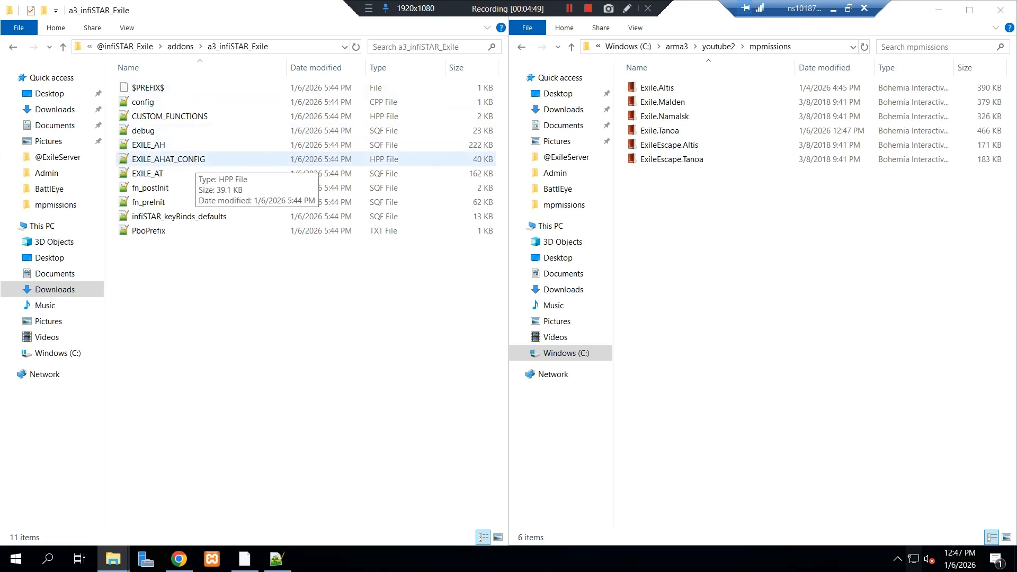
pyautogui.doubleClick(188, 159)
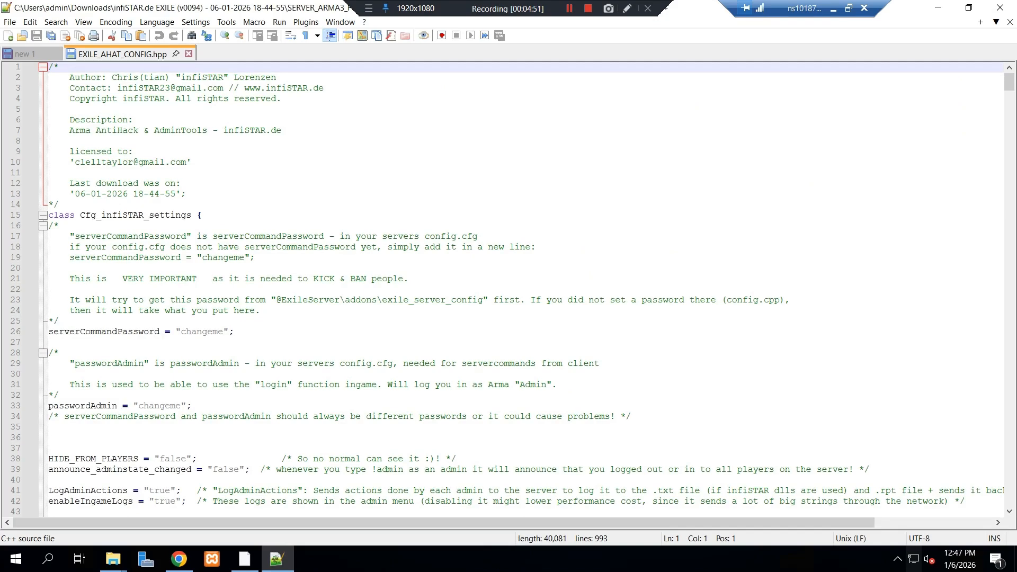
# Enter a password for serverCommandPassword and paste the same value into passwordAdmin.
pyautogui.doubleClick(202, 331)
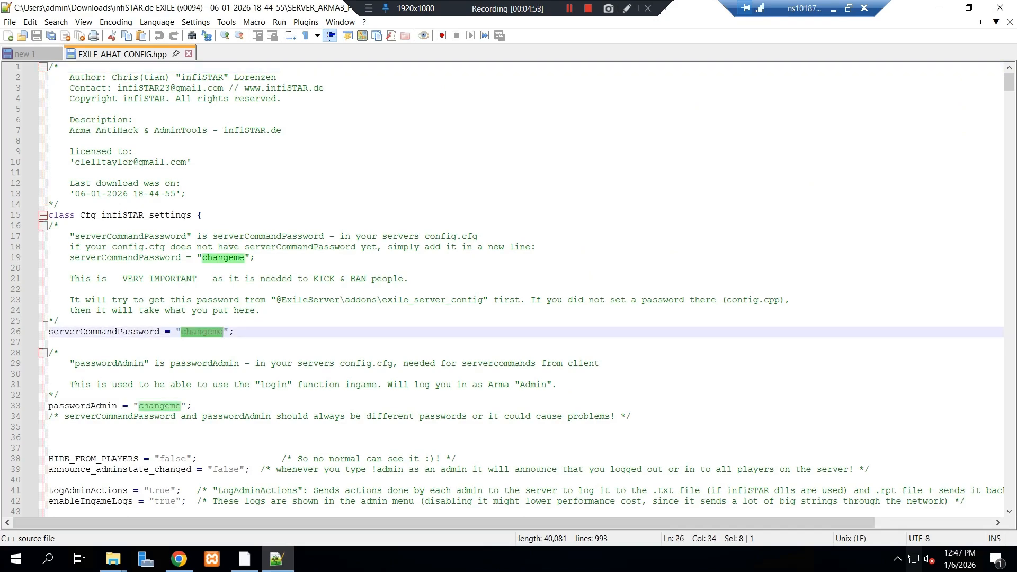
pyautogui.write('Passwo')
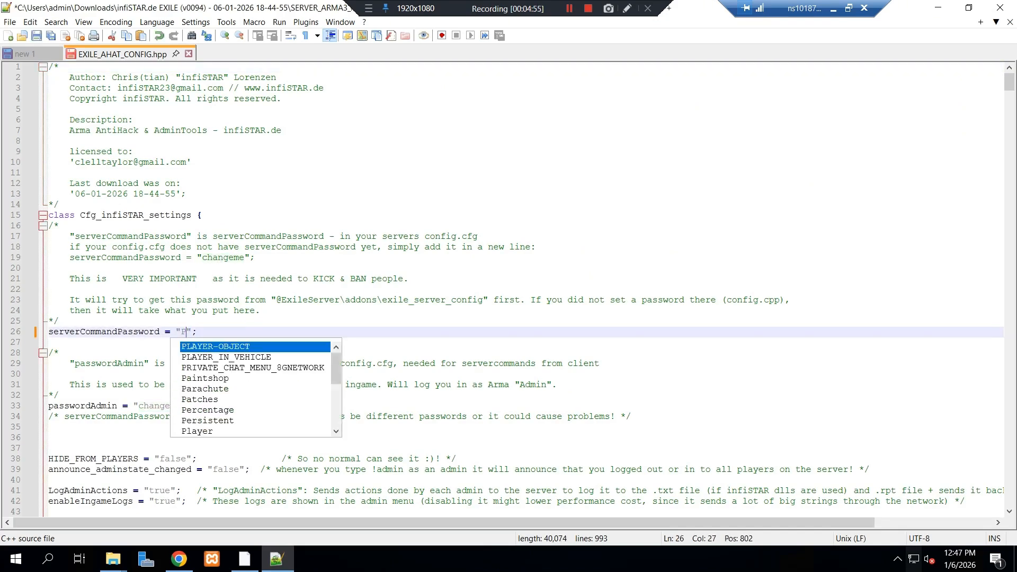
pyautogui.write('rd')
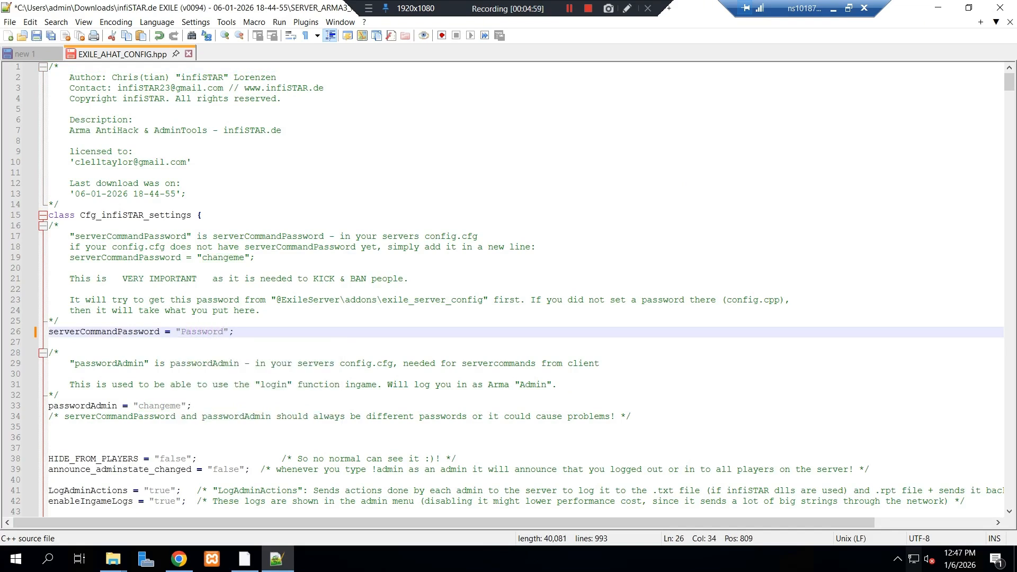
pyautogui.doubleClick(202, 332)
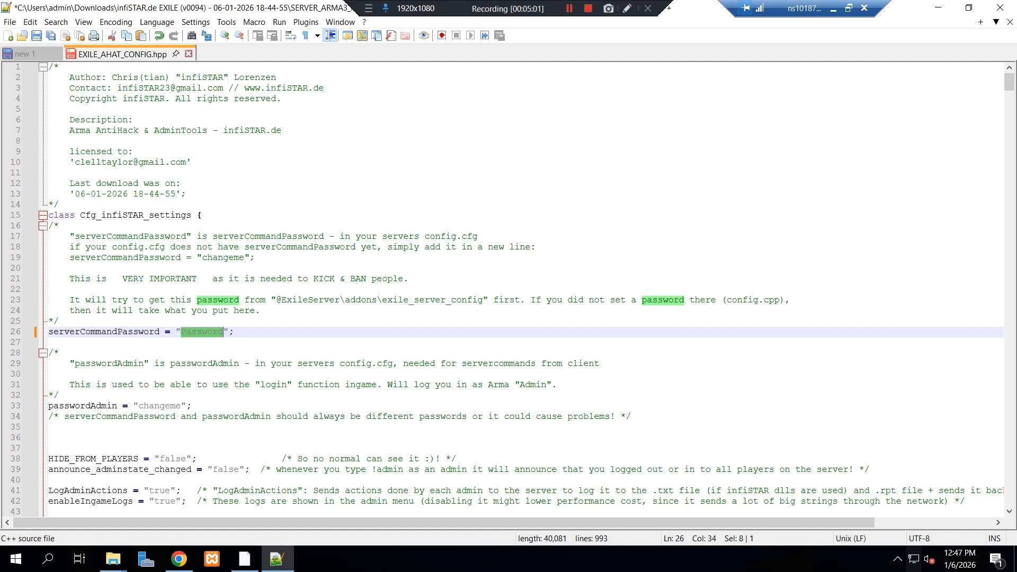
pyautogui.tripleClick(154, 406)
pyautogui.doubleClick(159, 406)
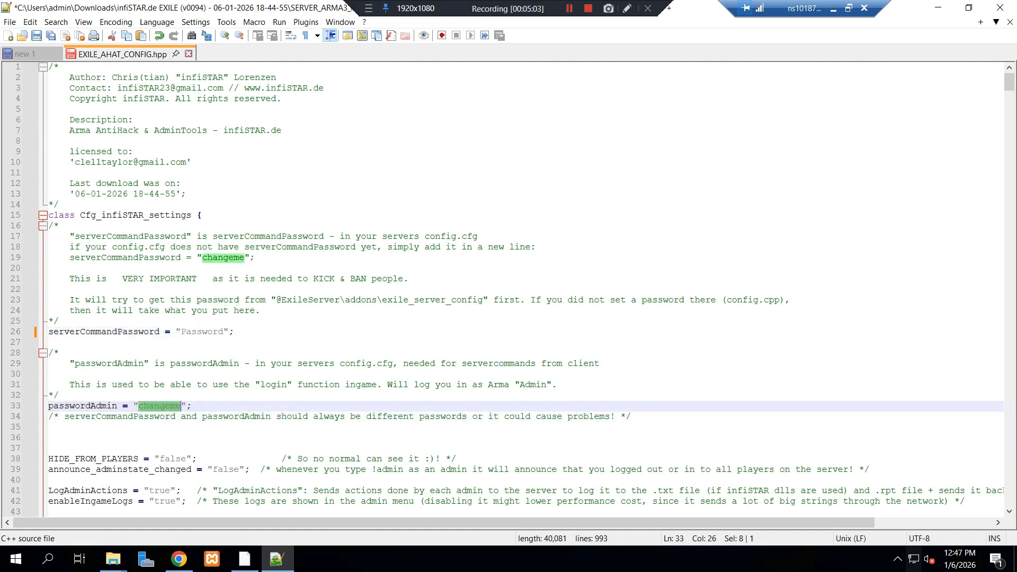
pyautogui.hotkey('ctrl', 'v')
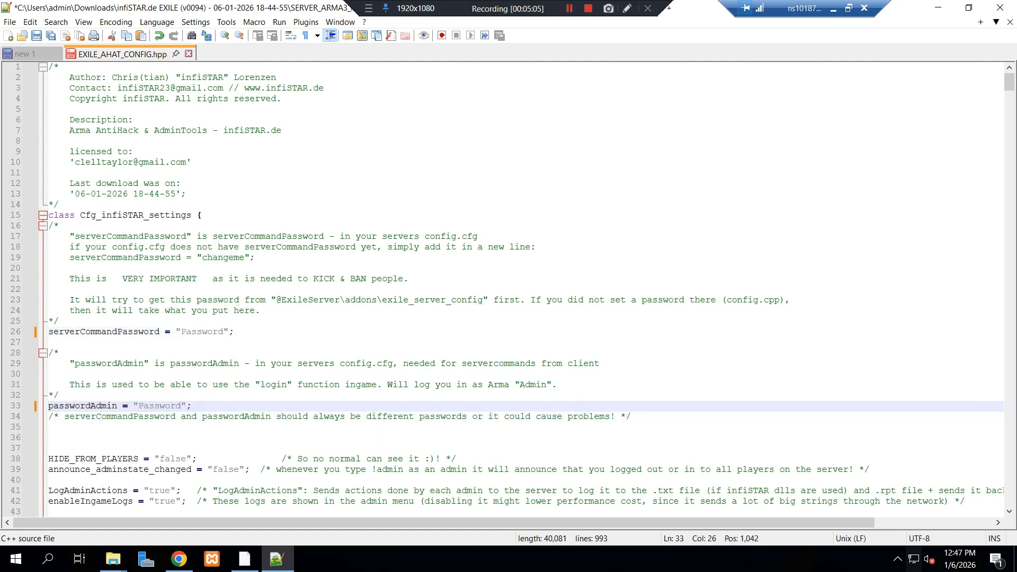
# Set MY_LOG_FOLDER to "infiSTAR Logs" by pasting the example folder name into its empty quotes.
pyautogui.scroll(-2, 509, 289)
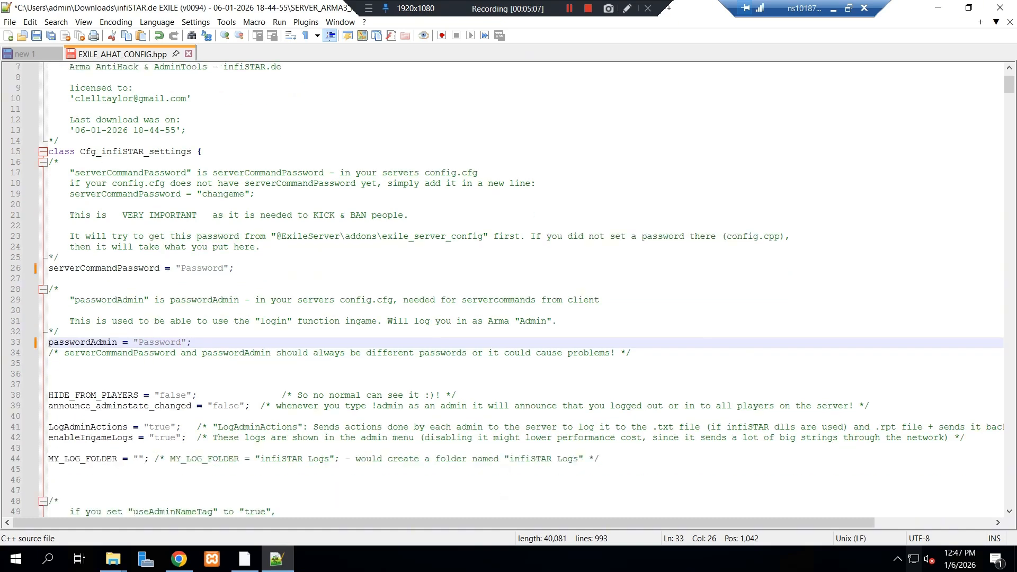
pyautogui.scroll(-4, 509, 289)
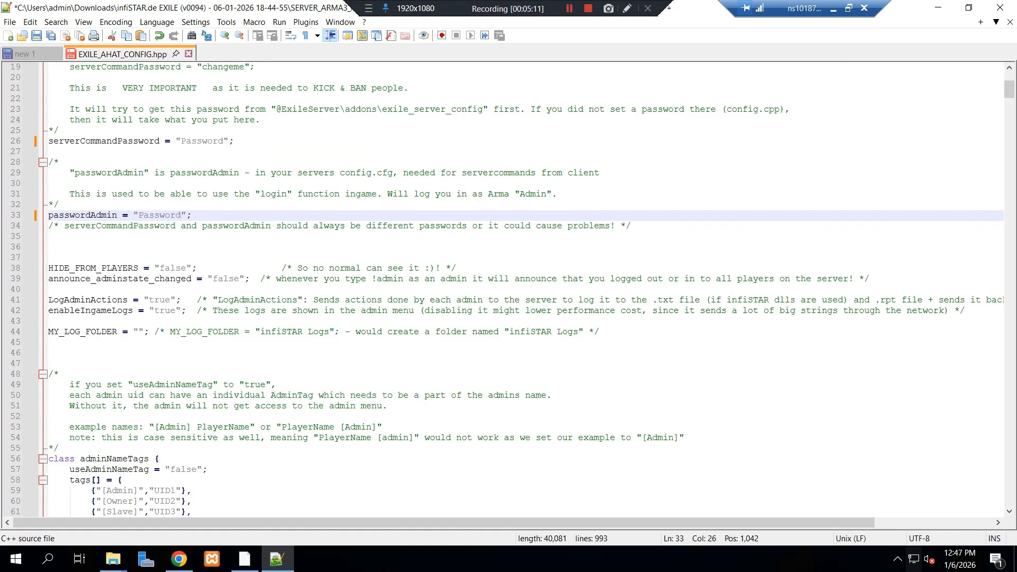
pyautogui.moveTo(59, 331); pyautogui.dragTo(106, 332)
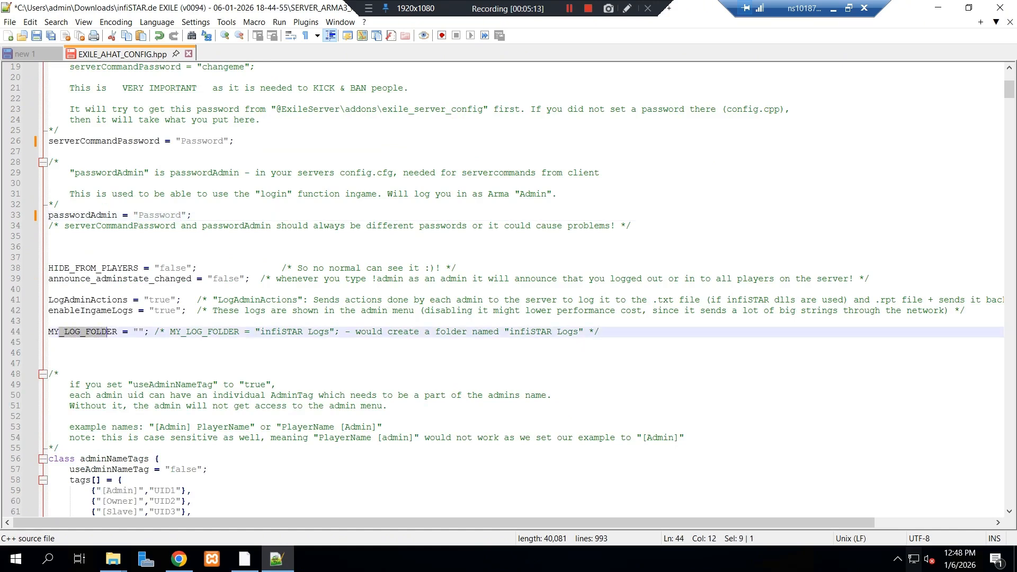
pyautogui.moveTo(329, 332); pyautogui.dragTo(261, 332)
pyautogui.hotkey('ctrl', 'c')
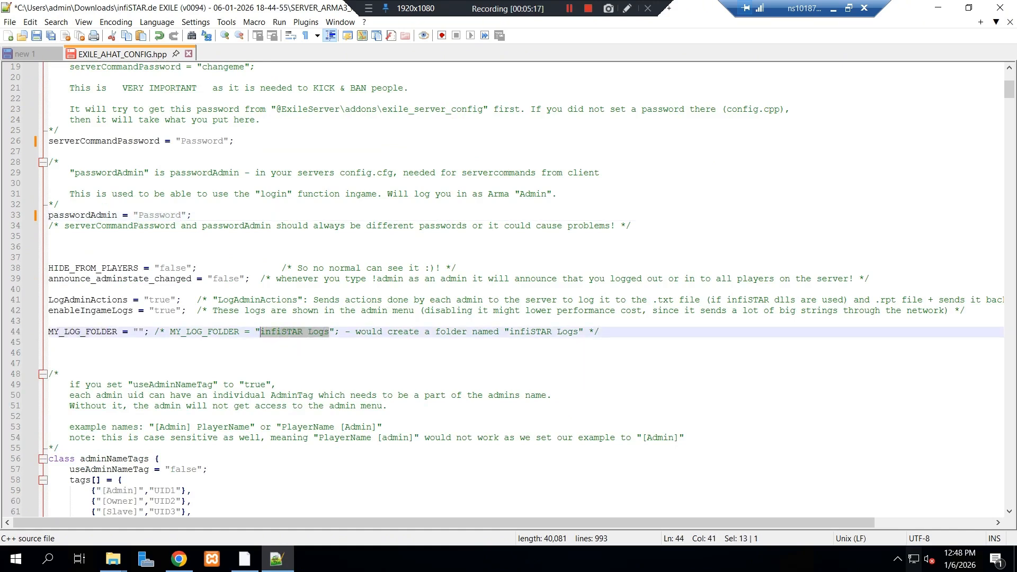
pyautogui.click(138, 331)
pyautogui.hotkey('ctrl', 'v')
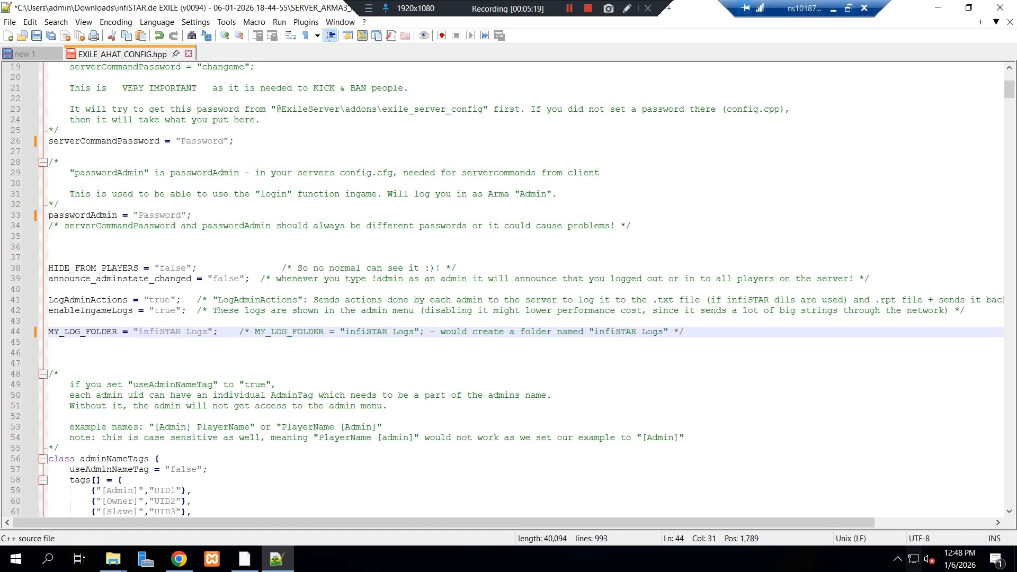
# Create a new folder named "infiSTAR Logs" in the youtube2 server folder.
pyautogui.click(937, 8)
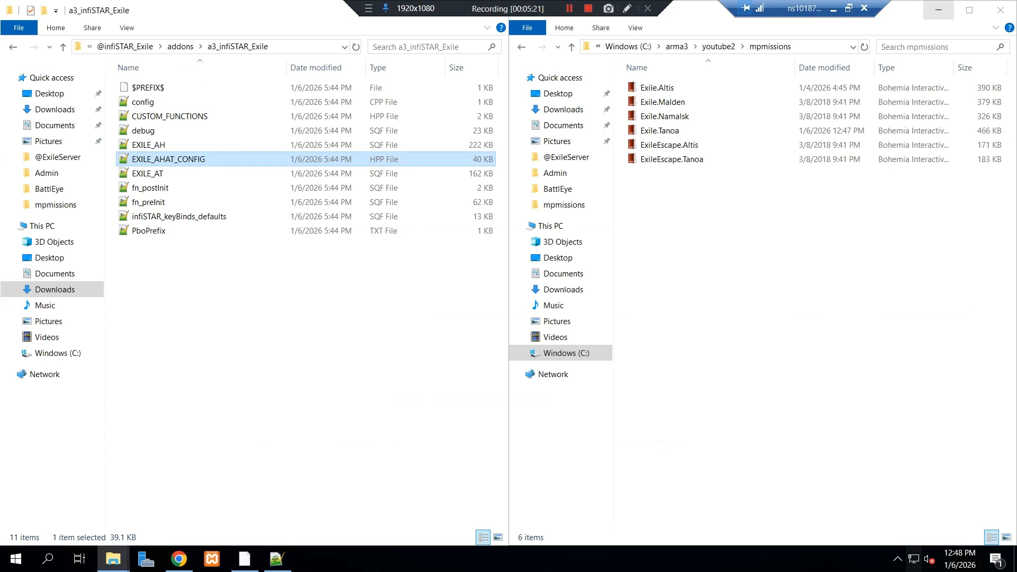
pyautogui.click(718, 47)
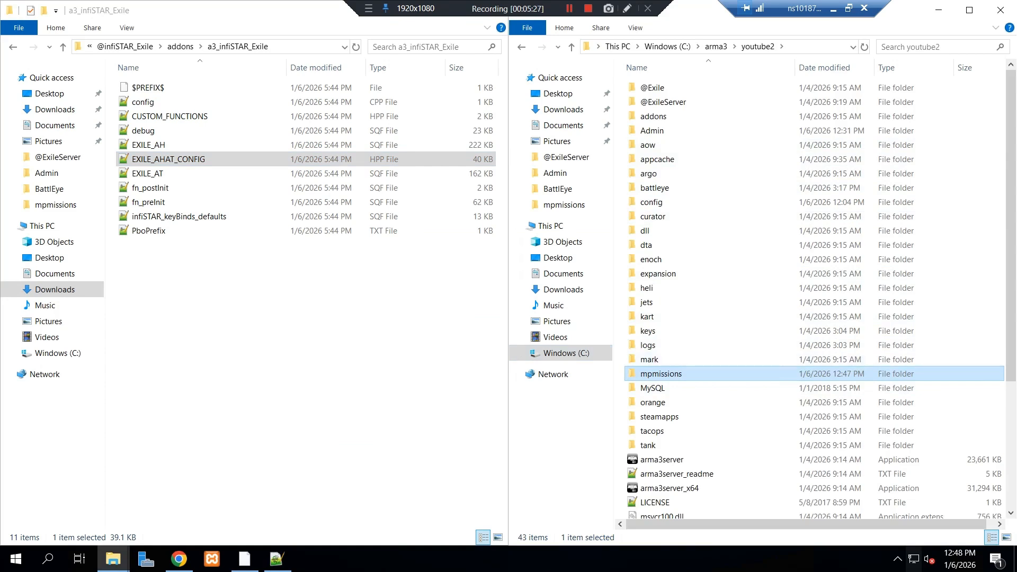
pyautogui.rightClick(620, 162)
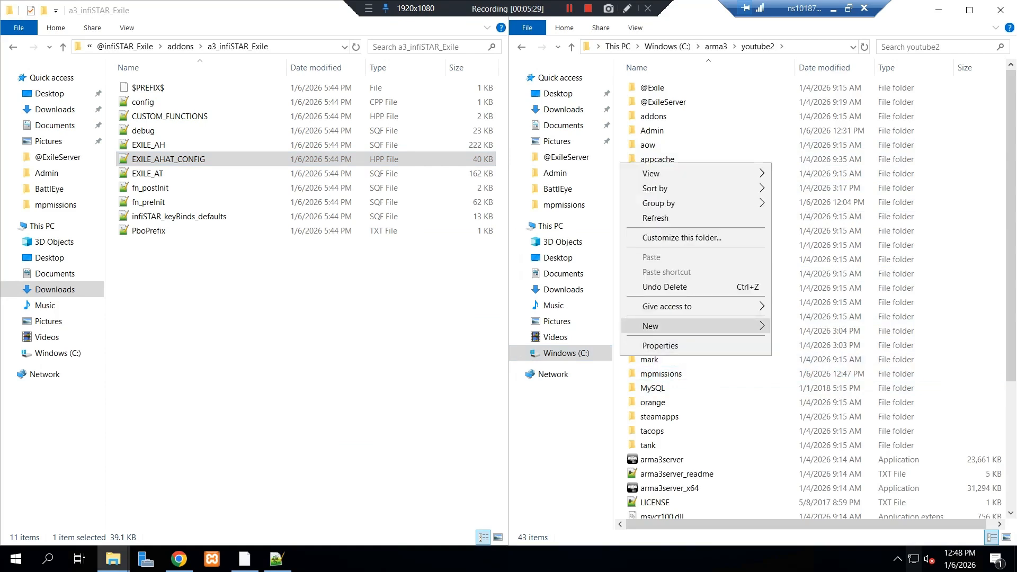
pyautogui.moveTo(689, 326)
pyautogui.click(792, 327)
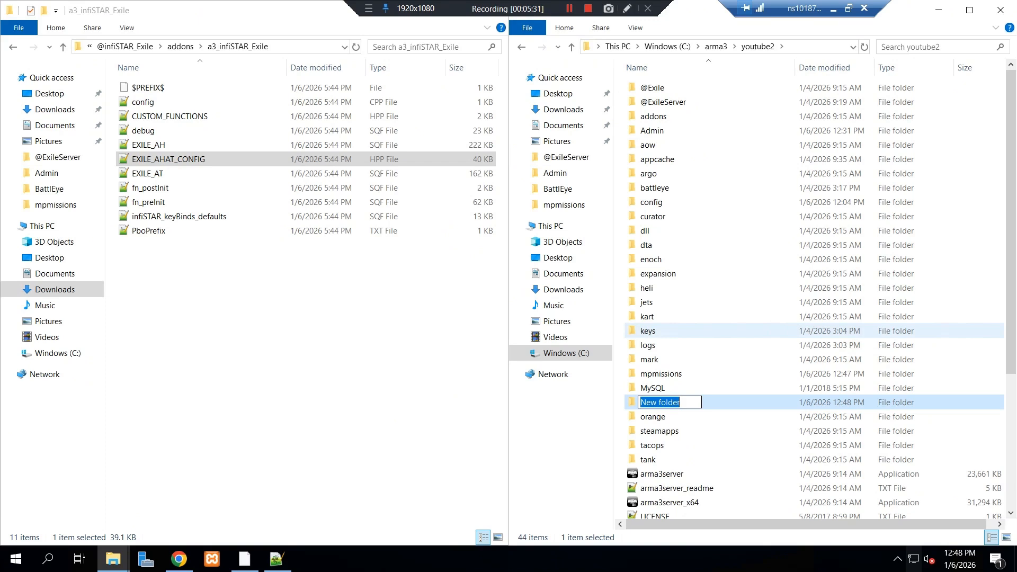
pyautogui.hotkey('ctrl', 'v')
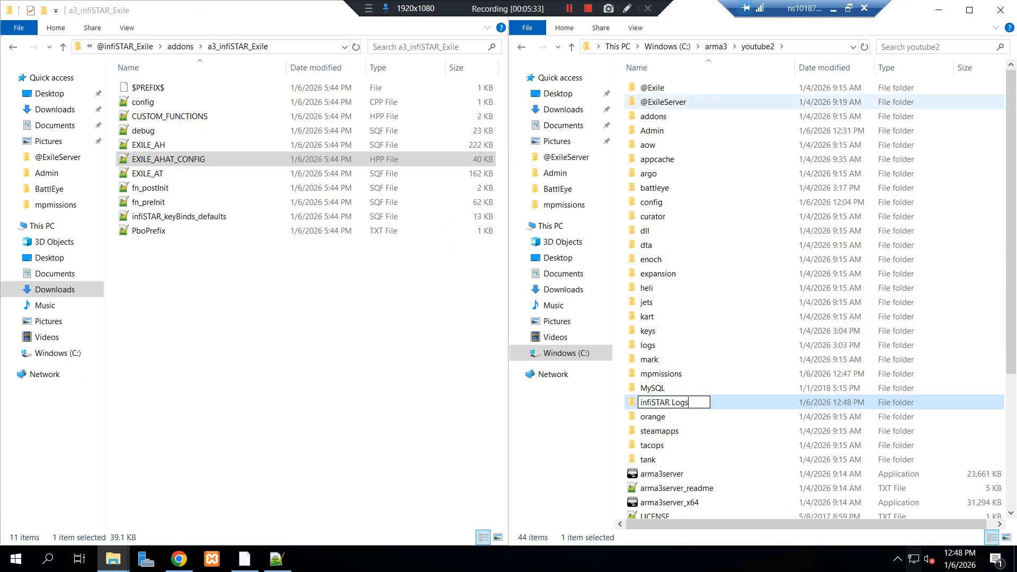
pyautogui.press('Return')
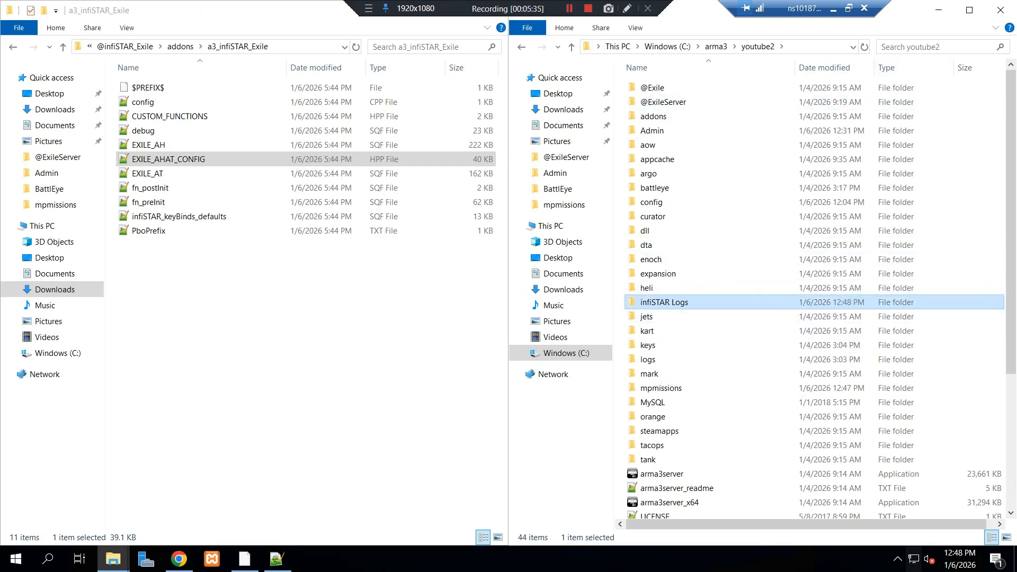
pyautogui.hotkey('alt', 'Tab')
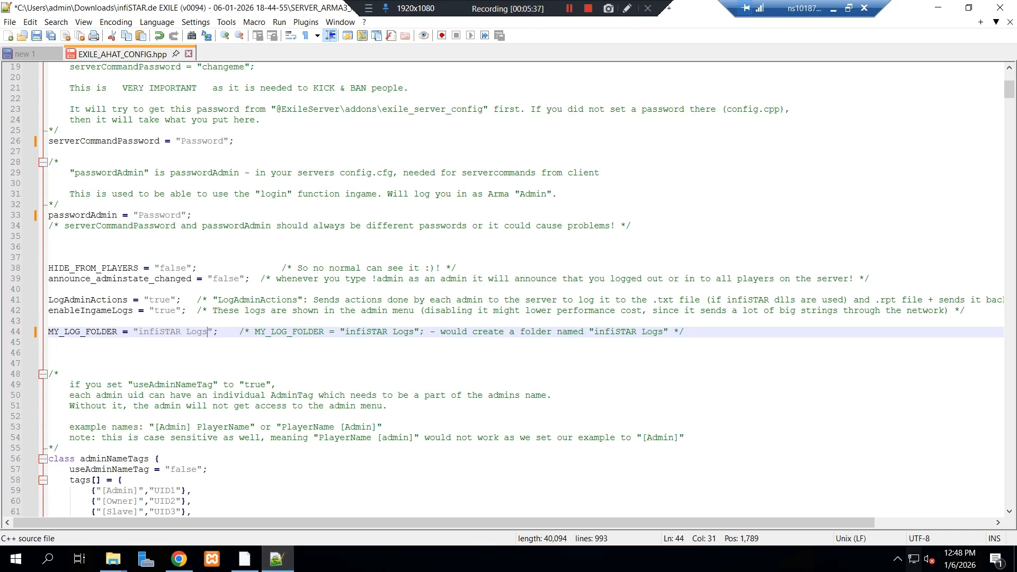
# Fetch the admin's Steam ID from the scratch document and return to EXILE_AHAT_CONFIG.hpp.
pyautogui.scroll(-5, 507, 289)
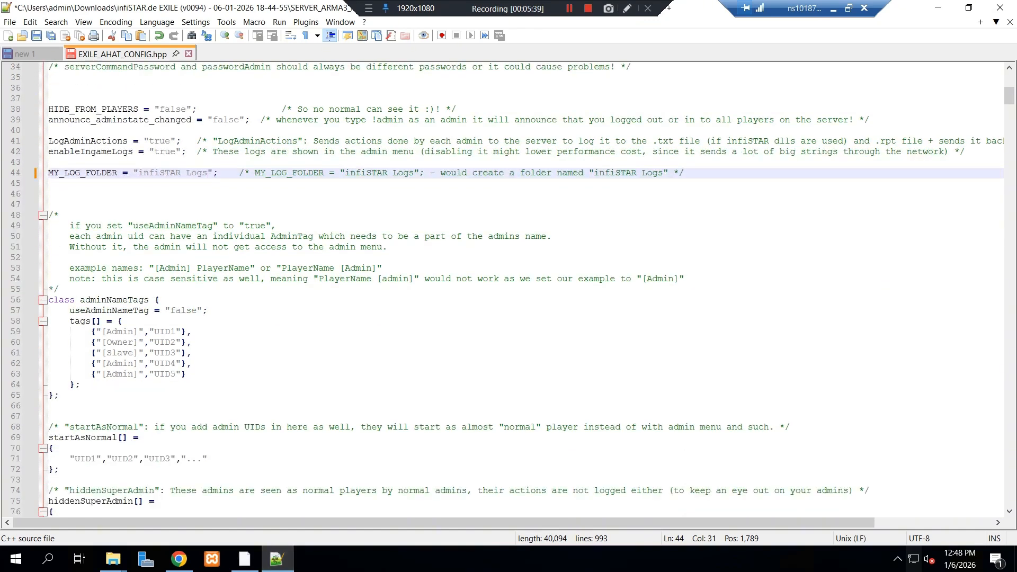
pyautogui.moveTo(96, 300); pyautogui.dragTo(133, 300)
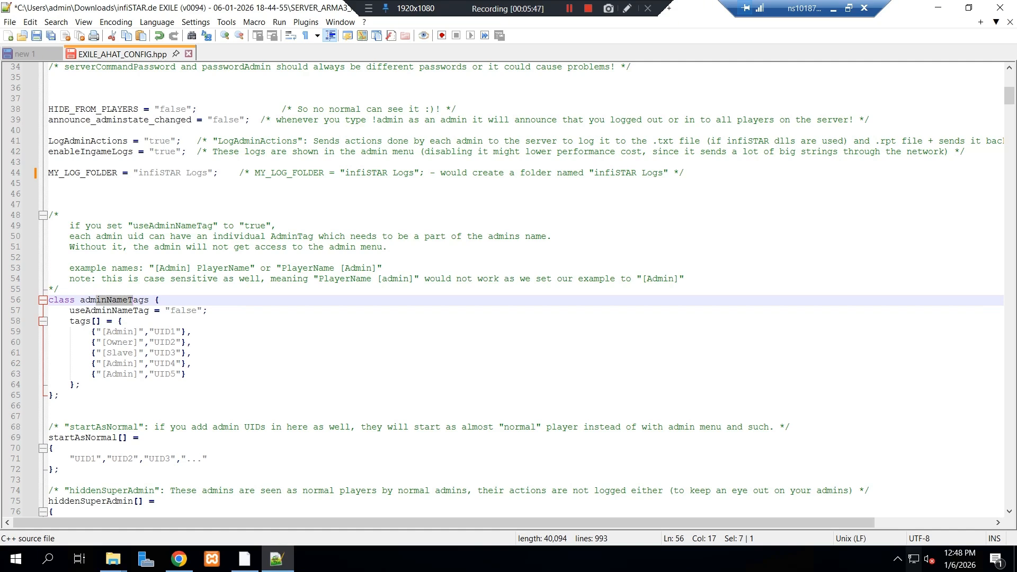
pyautogui.click(278, 559)
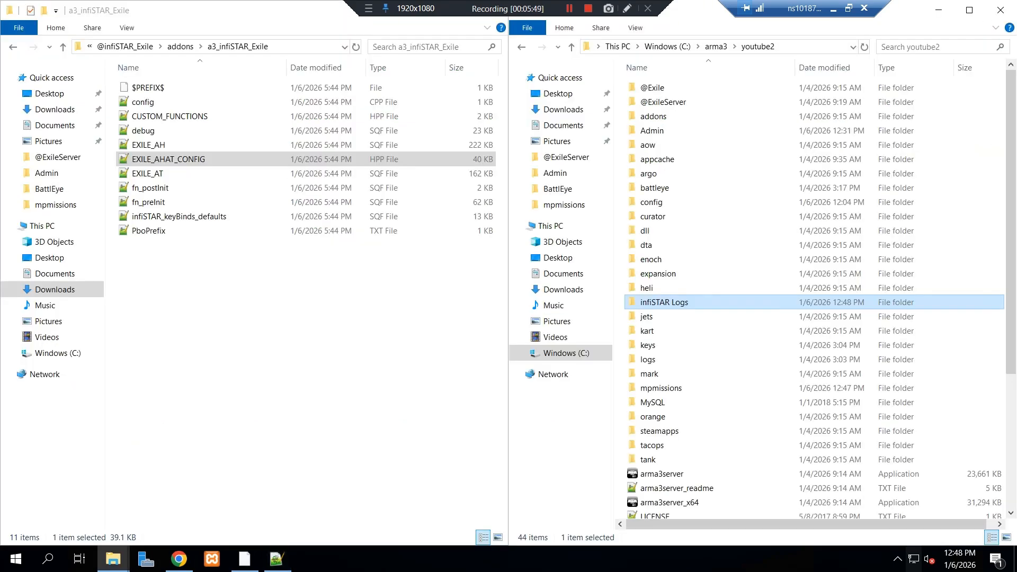
pyautogui.click(277, 559)
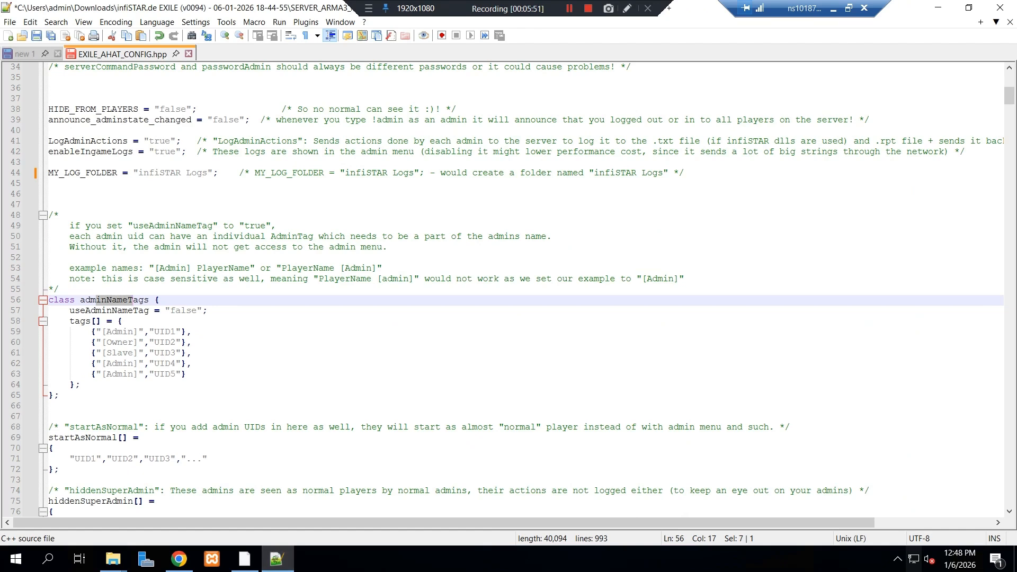
pyautogui.click(25, 54)
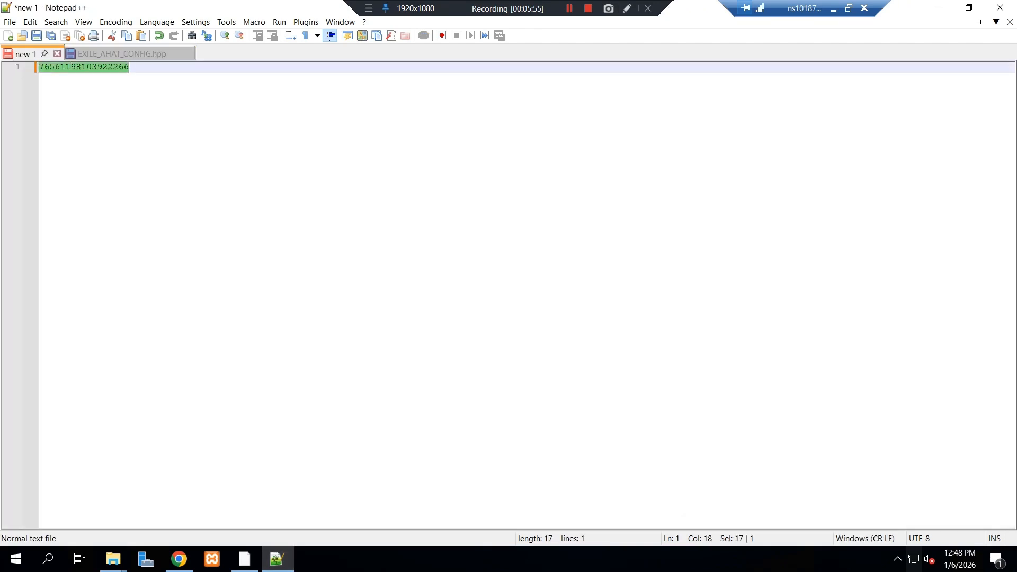
pyautogui.click(122, 54)
# Replace UID1 on lines 59 and 83 with the admin's Steam ID.
pyautogui.doubleClick(169, 332)
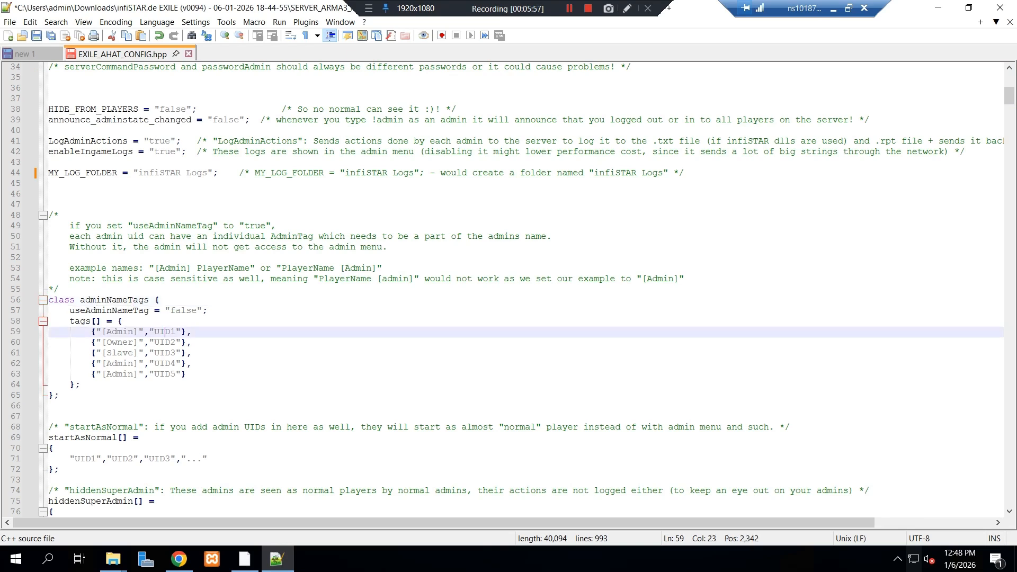
pyautogui.hotkey('ctrl', 'v')
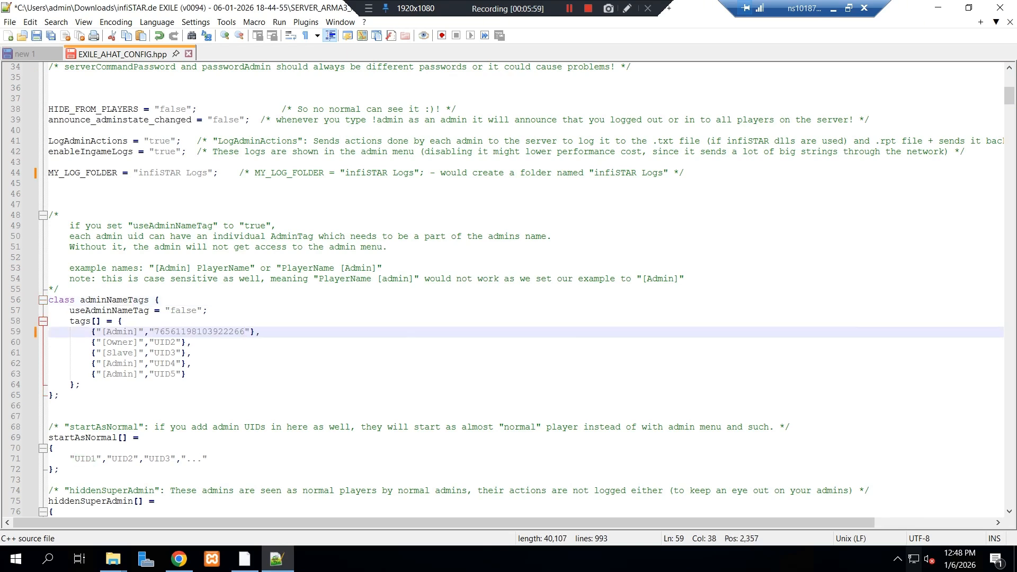
pyautogui.scroll(-5, 509, 286)
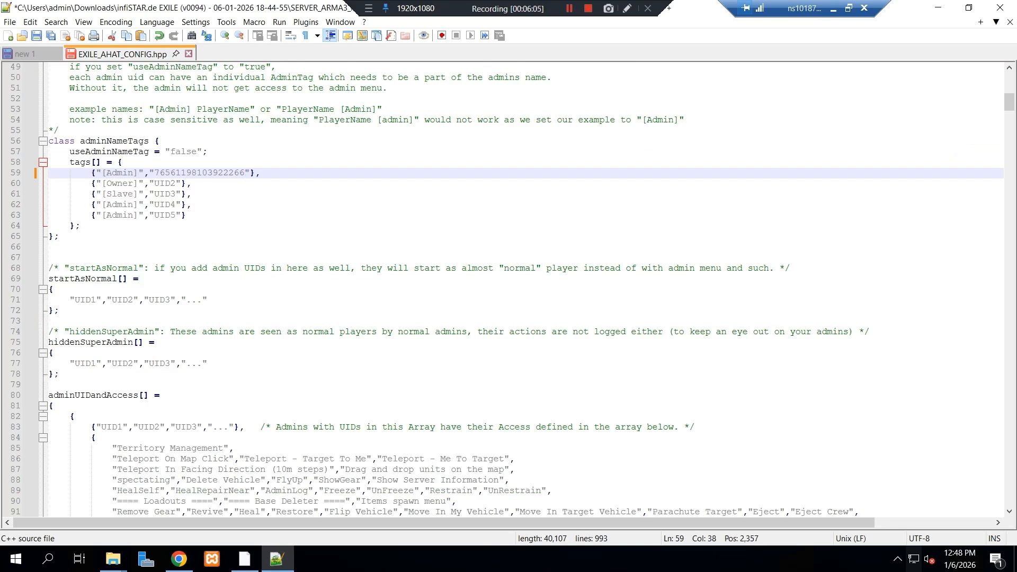
pyautogui.scroll(-2, 509, 286)
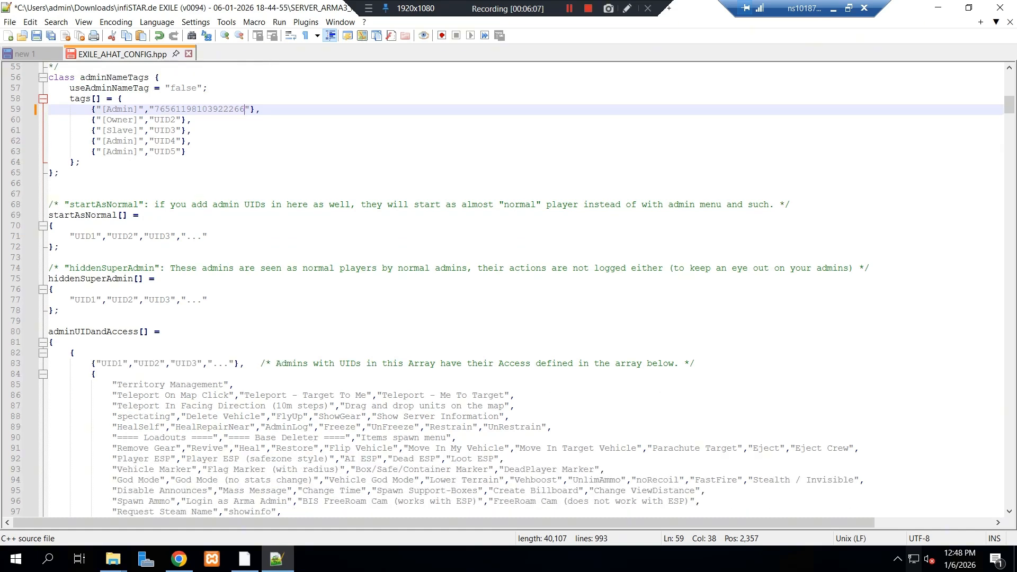
pyautogui.doubleClick(113, 363)
pyautogui.hotkey('ctrl', 'v')
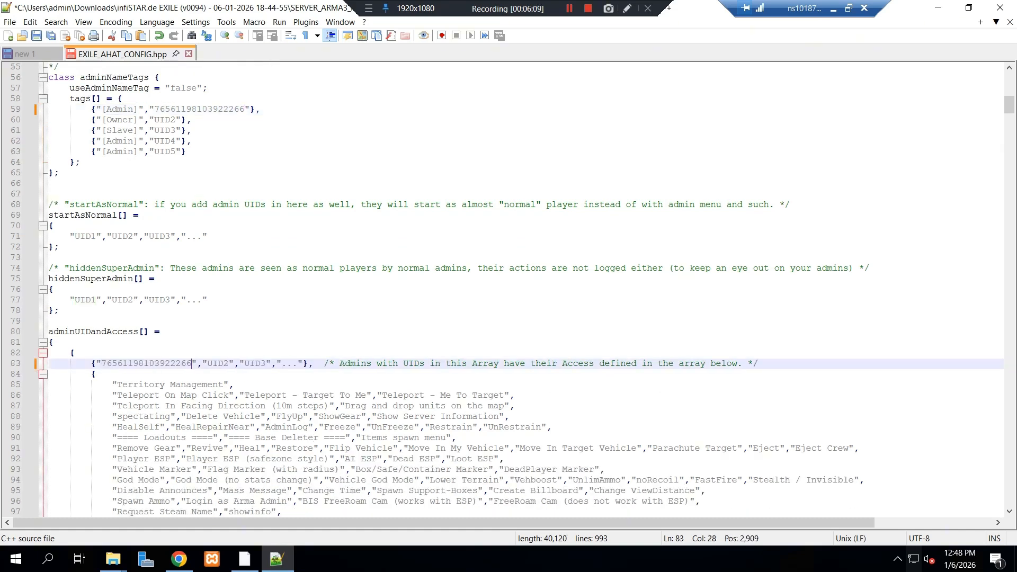
pyautogui.scroll(-9, 509, 286)
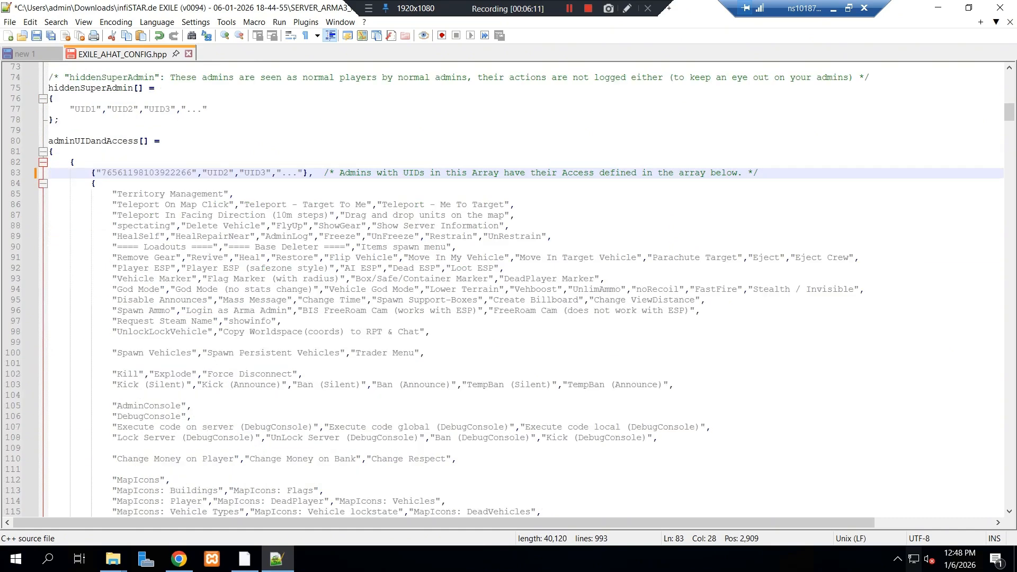
pyautogui.scroll(-12, 509, 288)
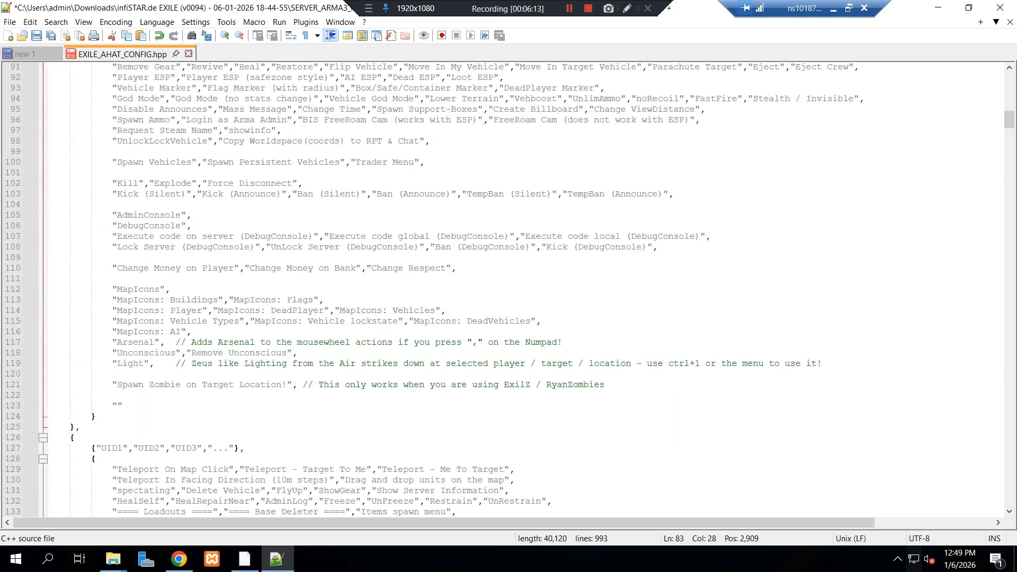
pyautogui.scroll(4, 508, 288)
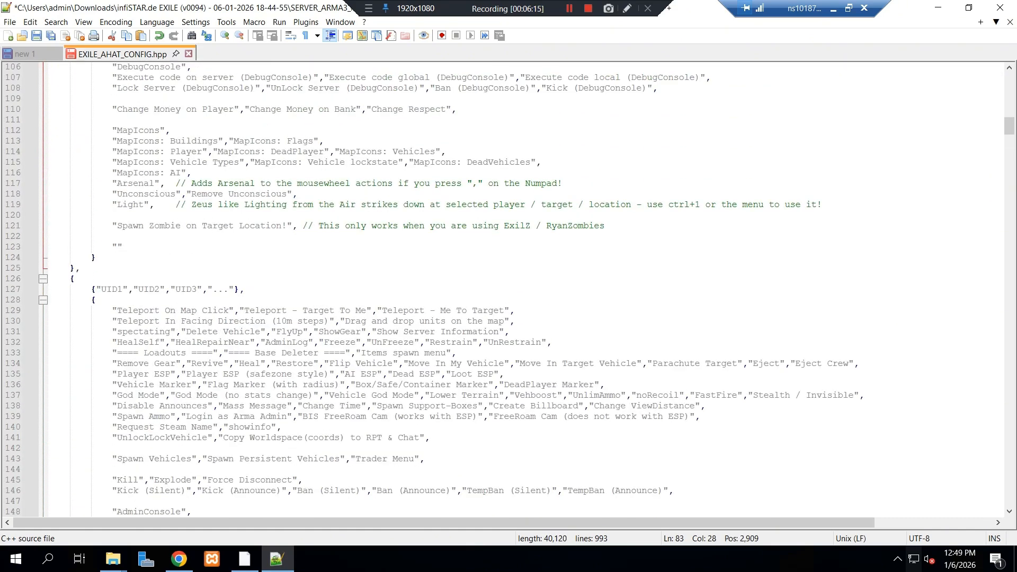
pyautogui.scroll(-5, 508, 289)
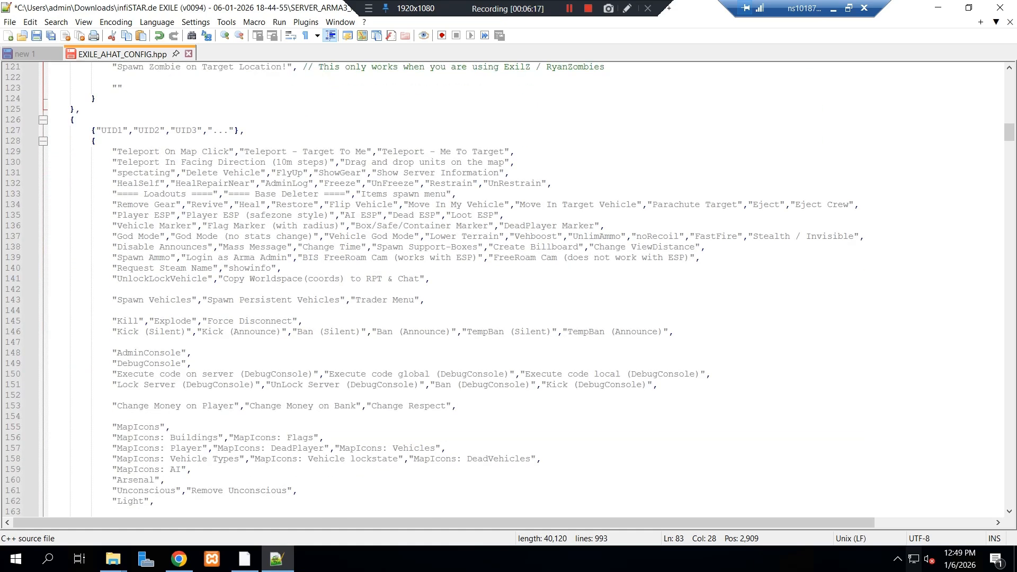
pyautogui.scroll(-13, 509, 289)
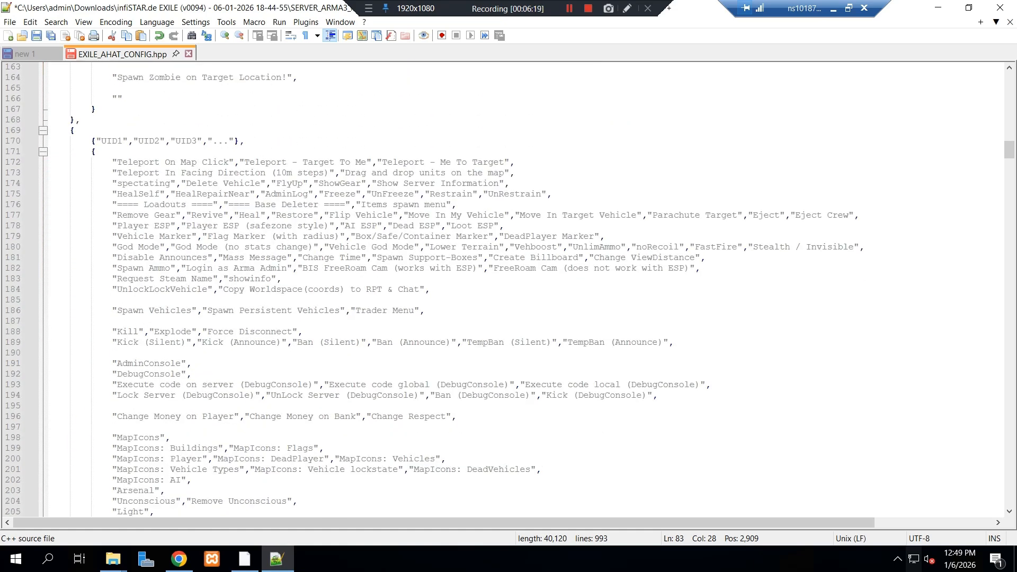
pyautogui.scroll(2, 508, 288)
pyautogui.scroll(12, 508, 289)
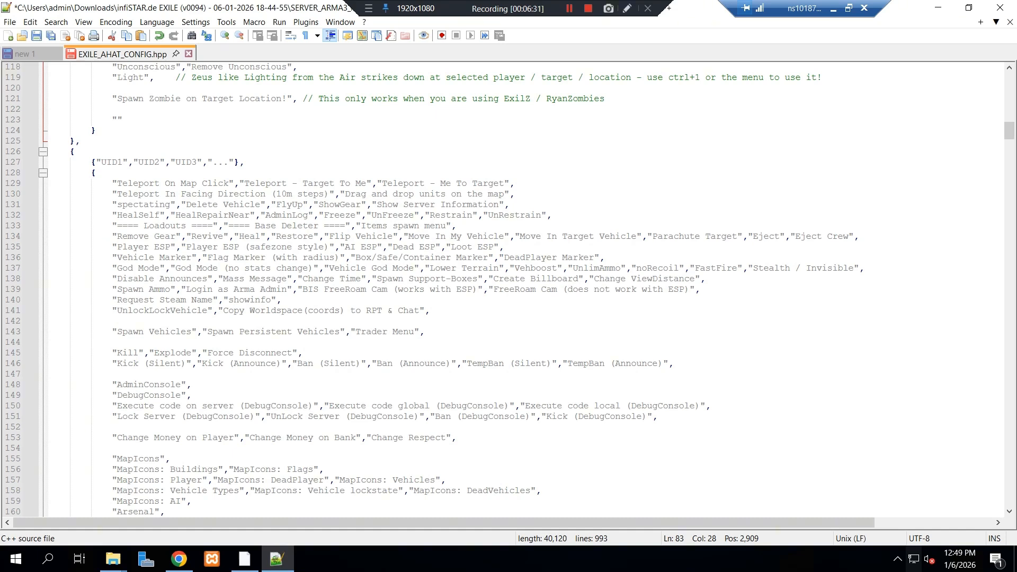
pyautogui.scroll(19, 509, 289)
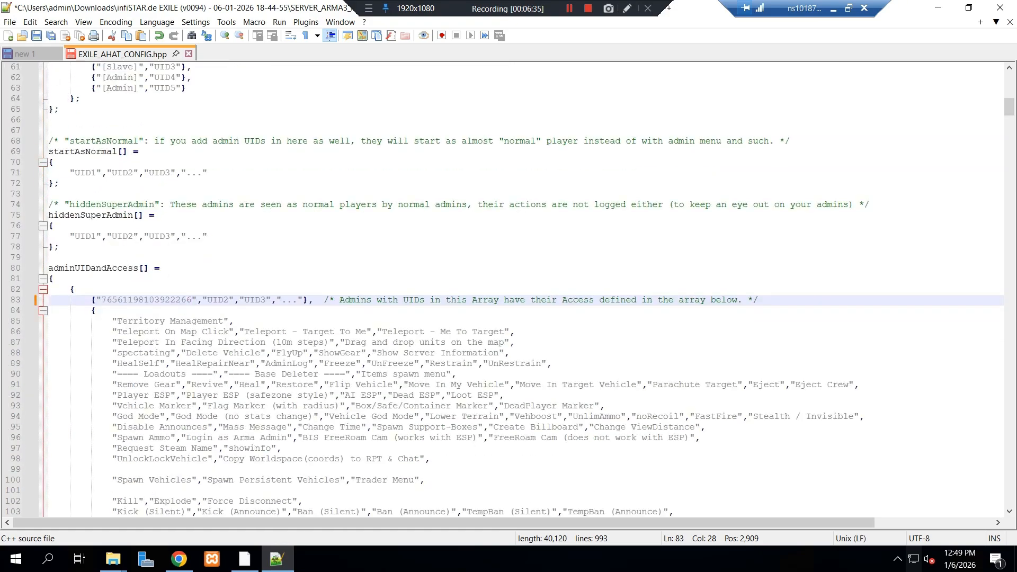
pyautogui.scroll(-10, 509, 289)
pyautogui.scroll(6, 508, 288)
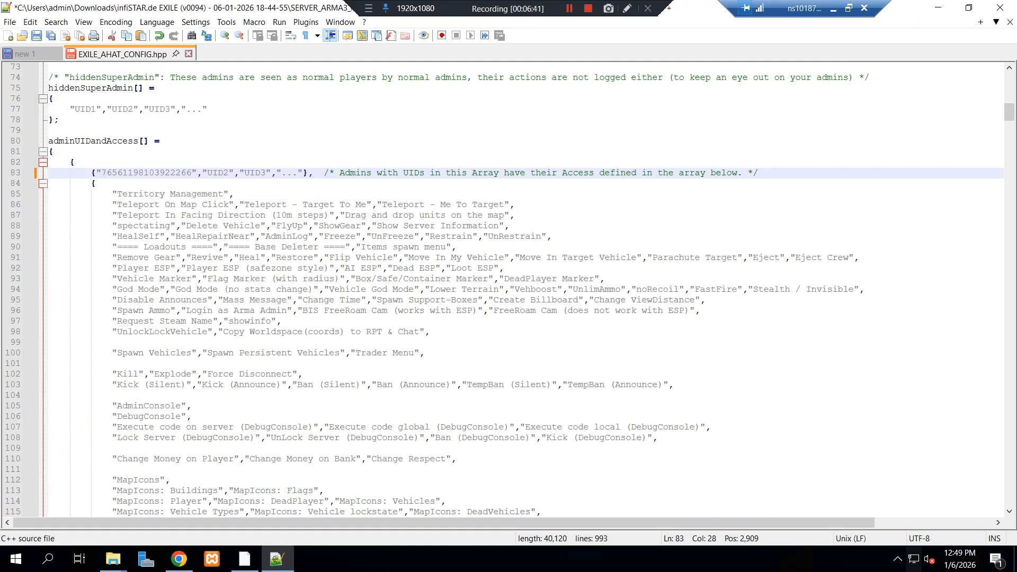
pyautogui.doubleClick(219, 173)
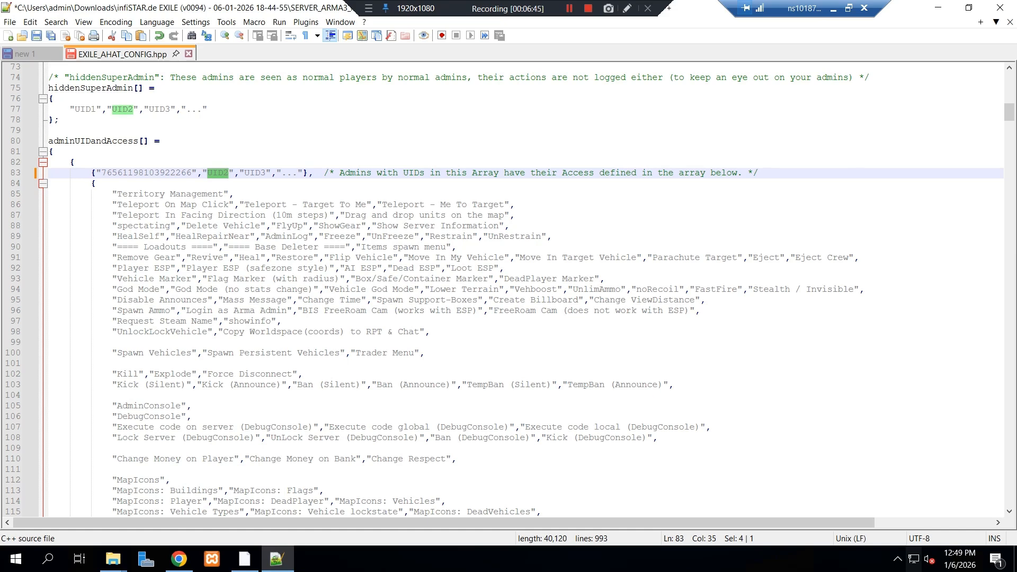
pyautogui.scroll(-15, 509, 289)
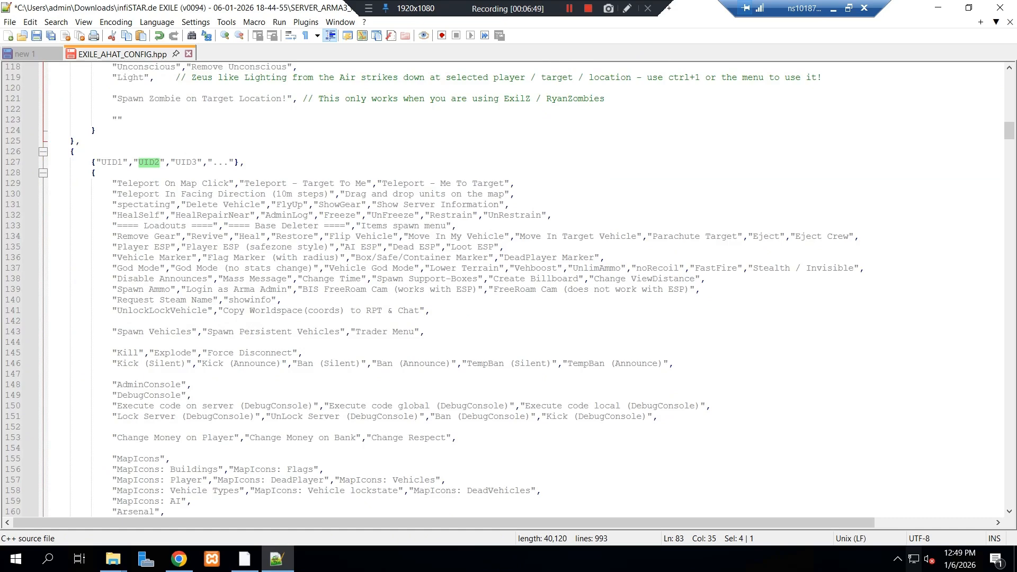
pyautogui.scroll(-12, 508, 289)
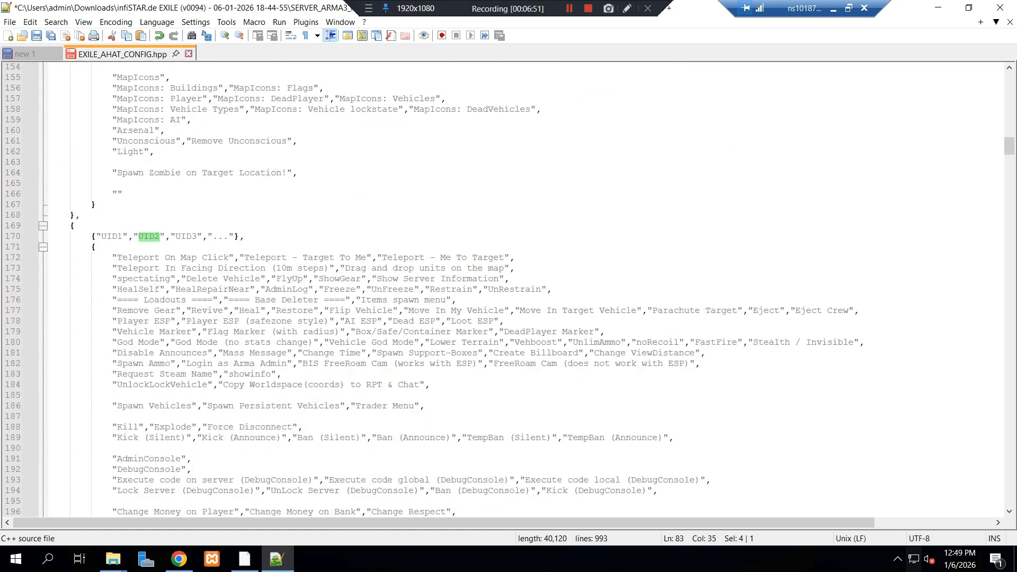
pyautogui.scroll(-10, 509, 289)
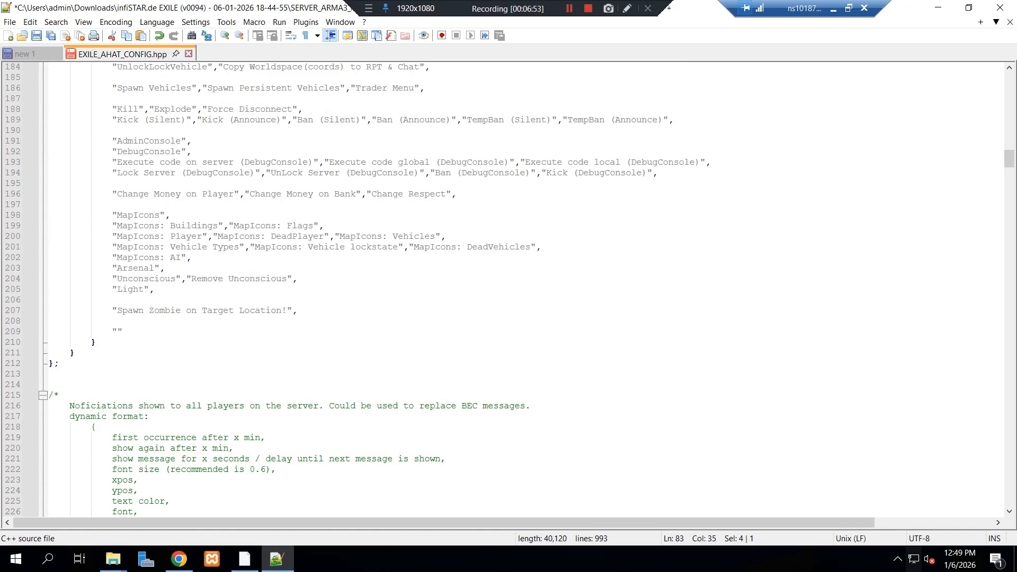
pyautogui.scroll(-4, 509, 288)
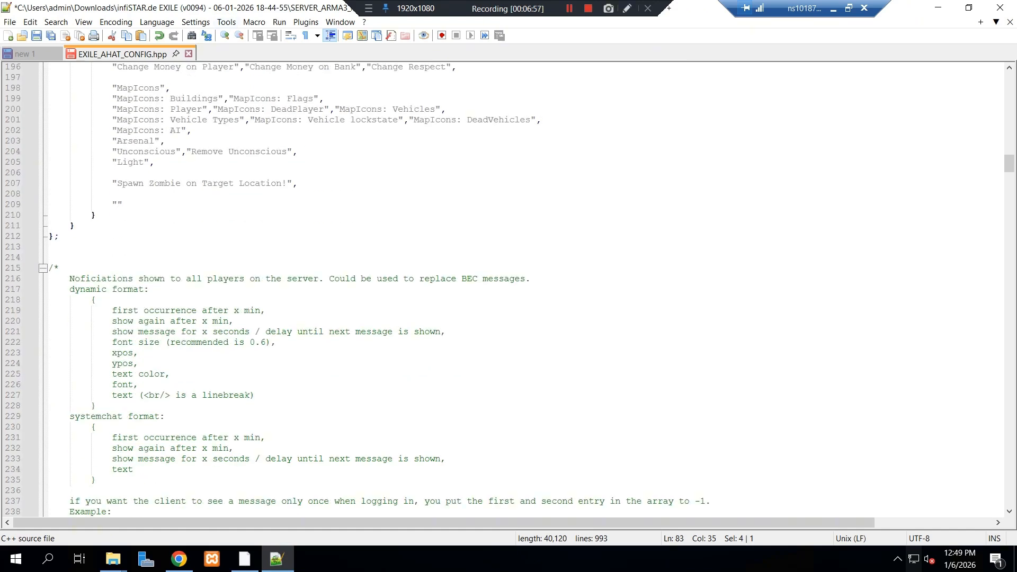
pyautogui.scroll(-17, 509, 288)
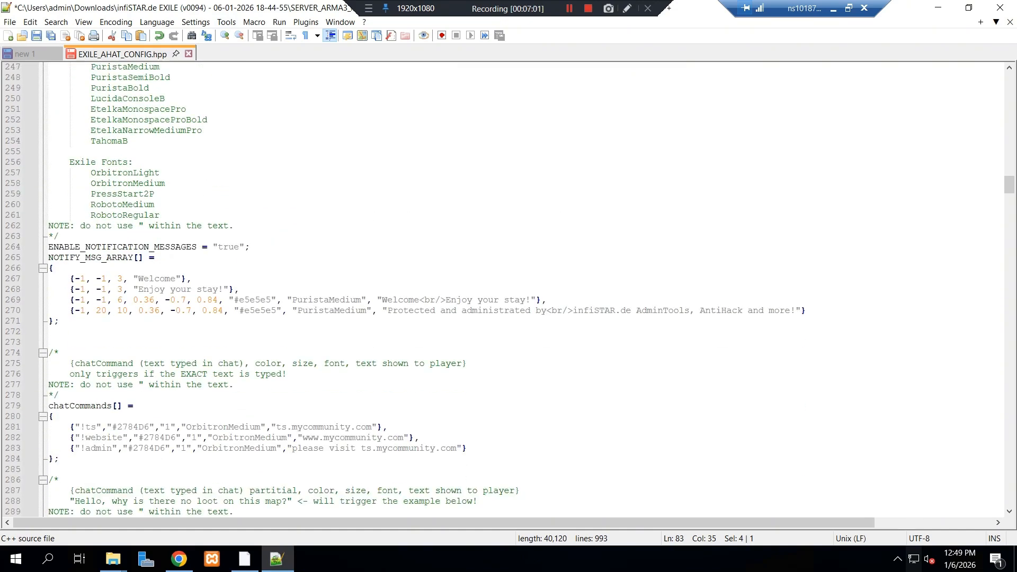
pyautogui.scroll(-4, 509, 289)
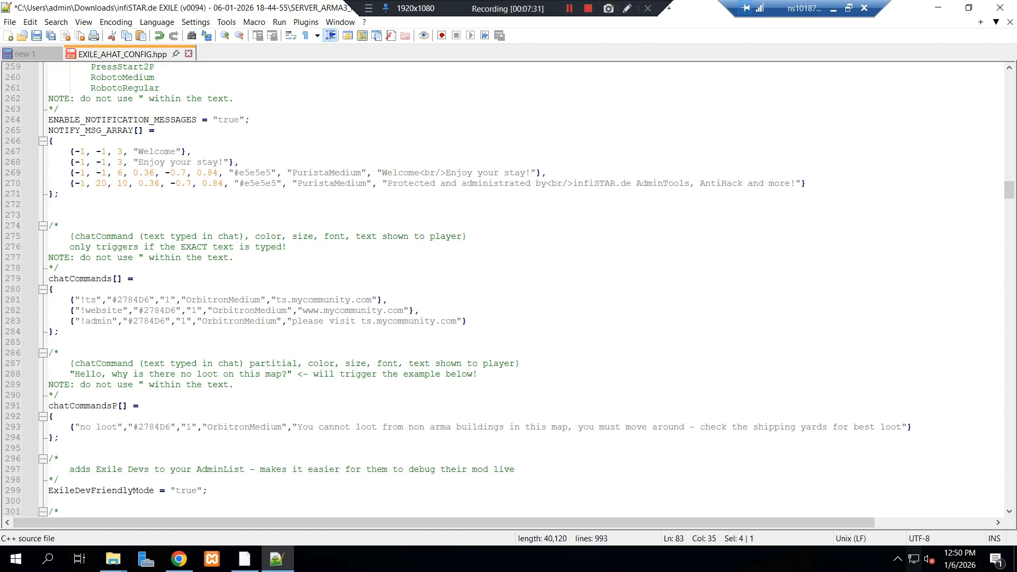
pyautogui.scroll(-5, 513, 289)
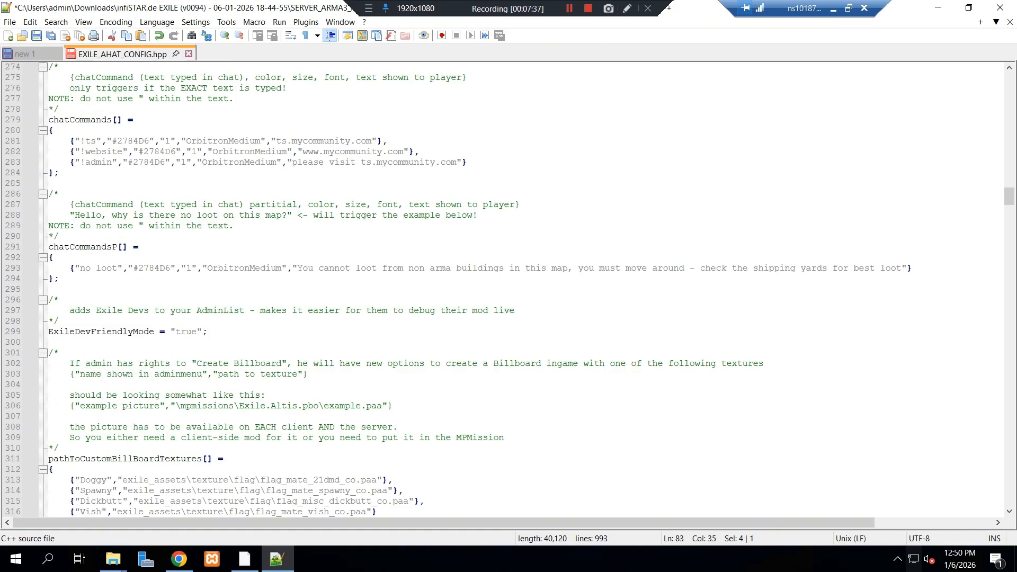
pyautogui.scroll(-3, 513, 289)
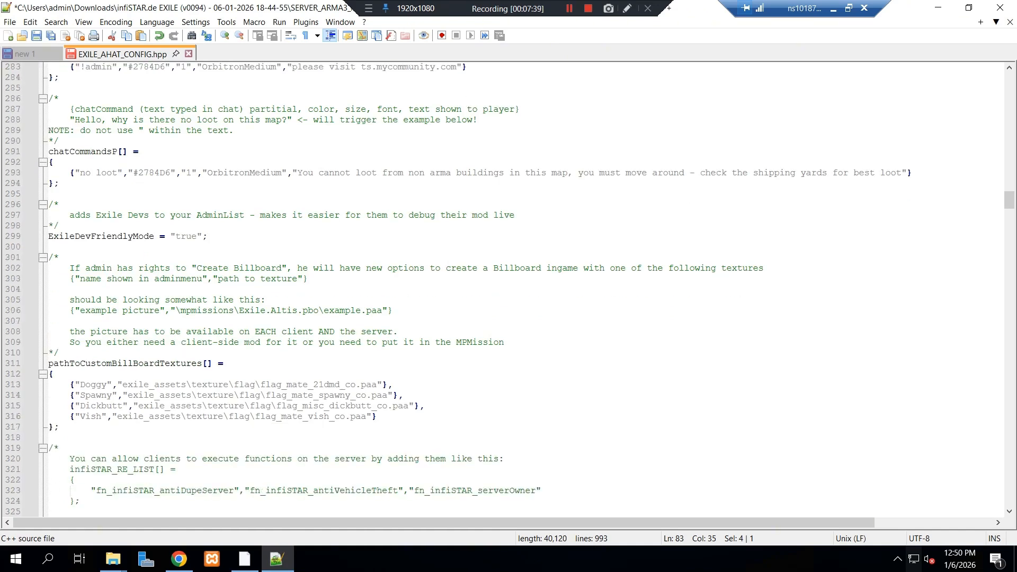
pyautogui.scroll(-9, 513, 289)
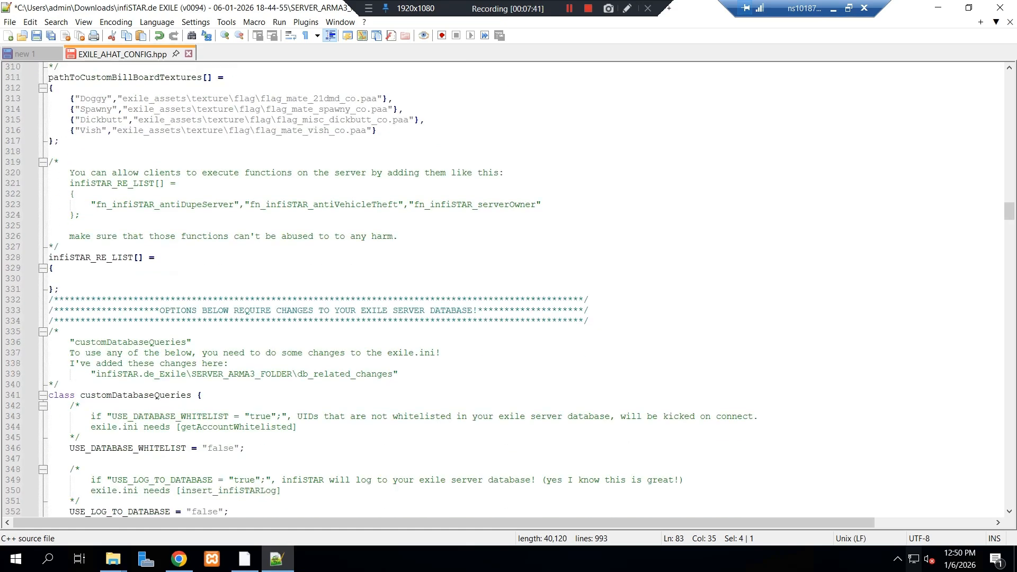
pyautogui.scroll(-5, 514, 289)
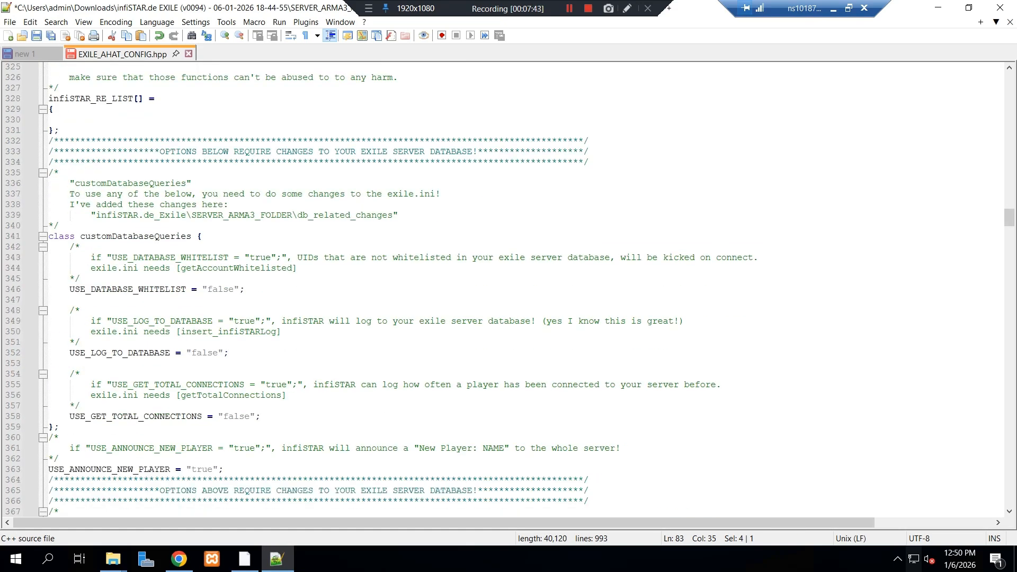
pyautogui.scroll(-10, 513, 289)
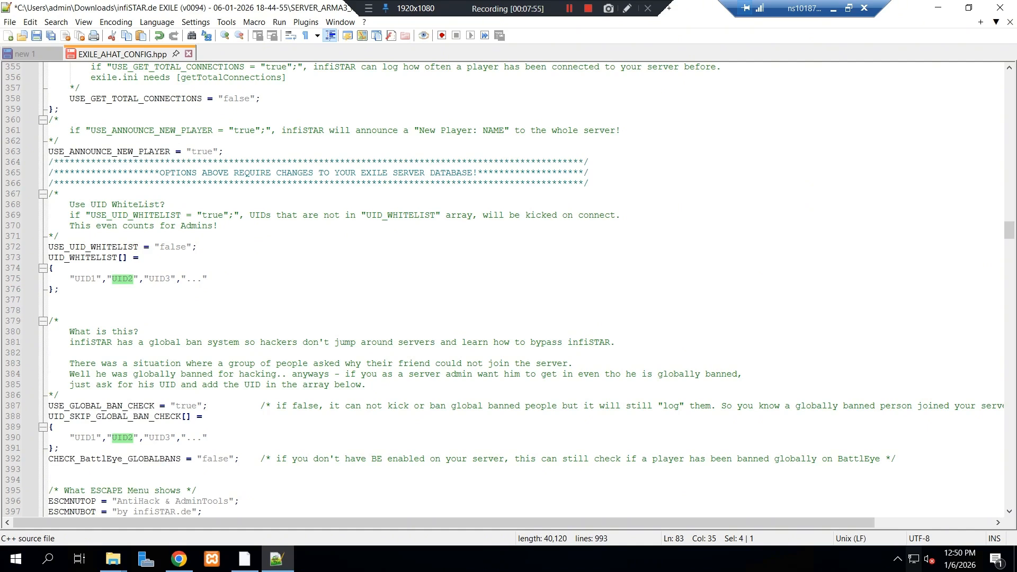
pyautogui.scroll(-6, 509, 289)
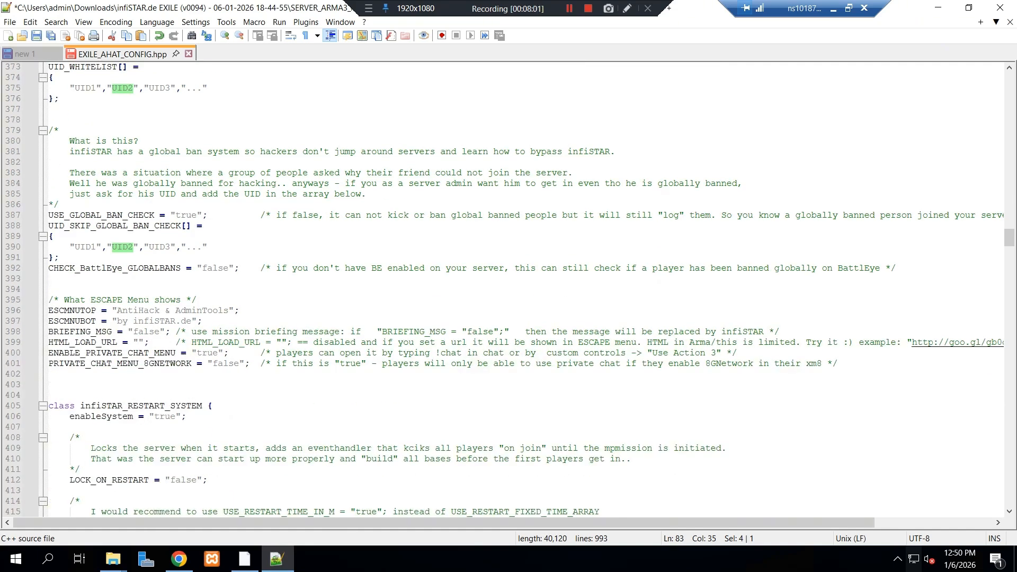
pyautogui.scroll(-2, 509, 289)
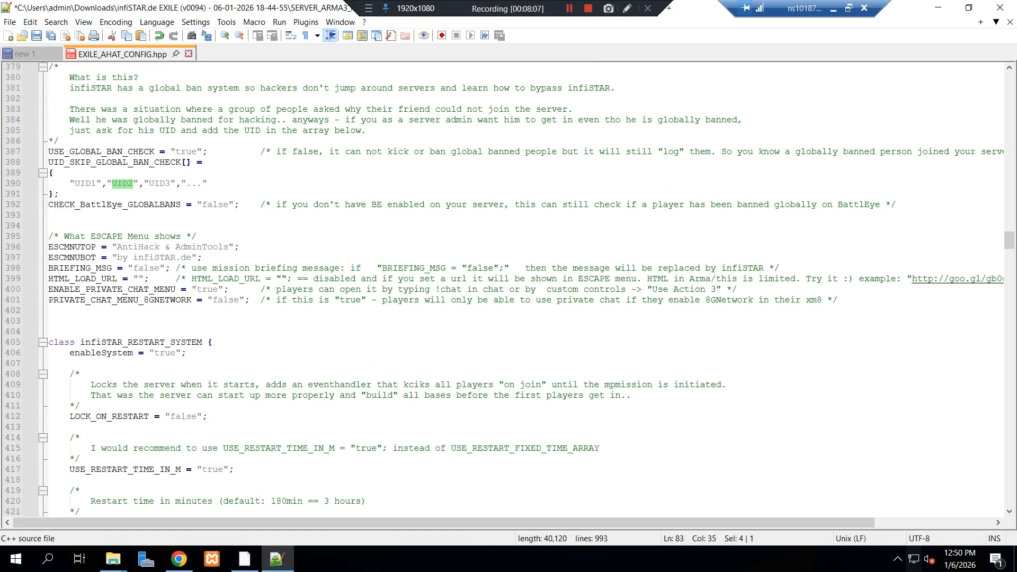
pyautogui.scroll(-3, 509, 288)
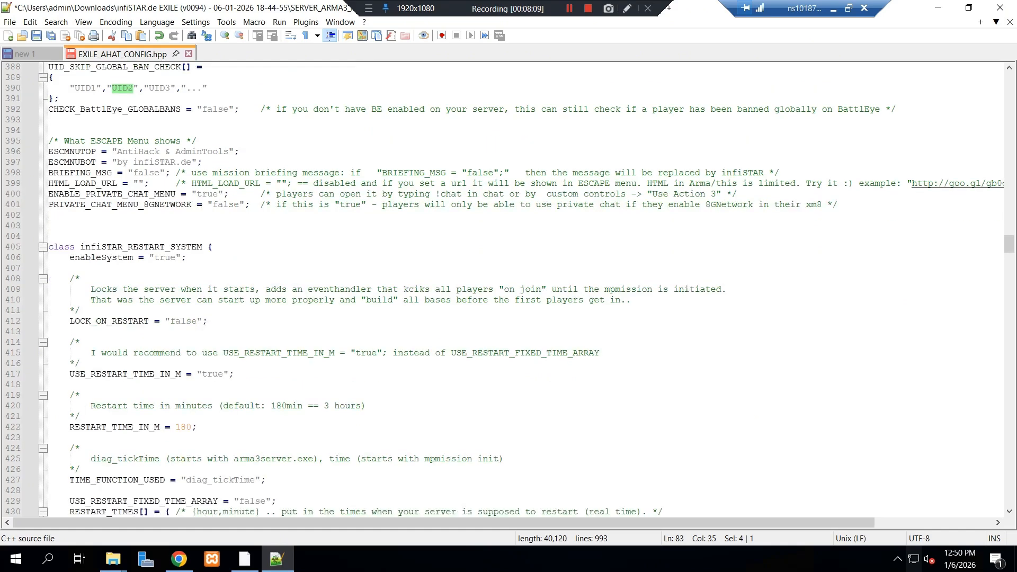
# Paste "false" over true for enableSystem, USE_RESTART_TIME_IN_M and USE_SHUTDOWN.
pyautogui.click(184, 312)
pyautogui.doubleClick(184, 321)
pyautogui.hotkey('ctrl', 'c')
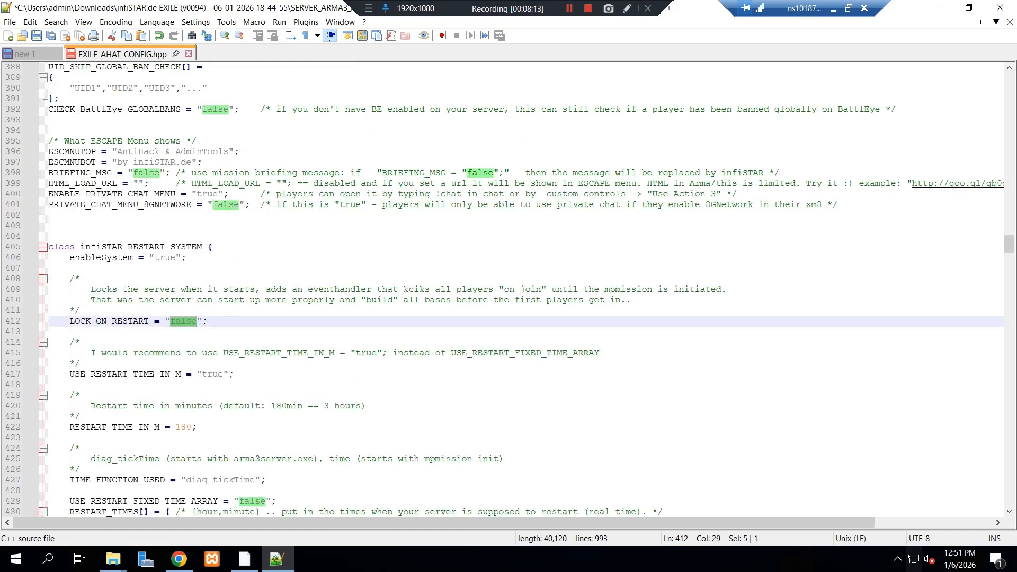
pyautogui.doubleClick(165, 257)
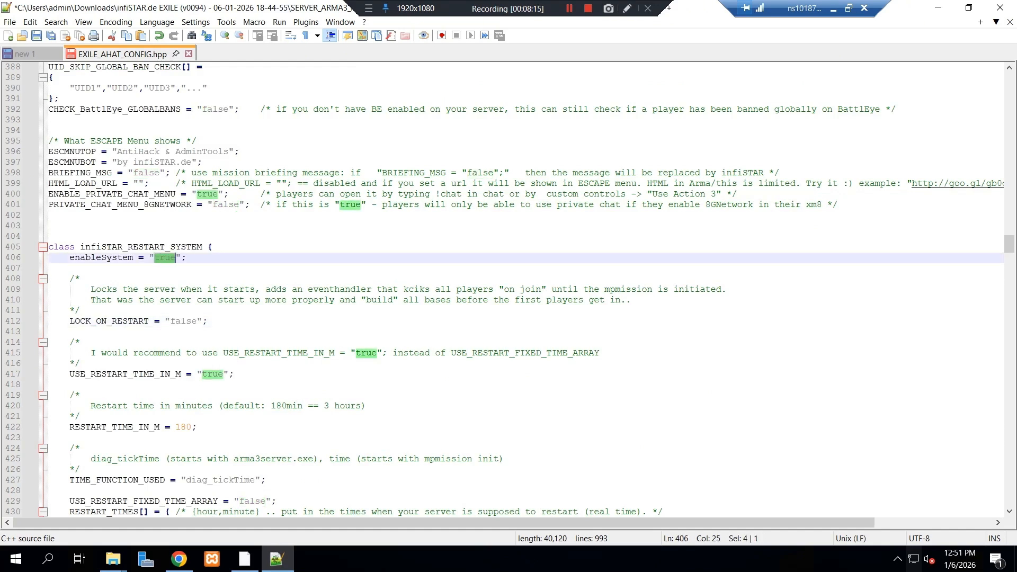
pyautogui.hotkey('ctrl', 'v')
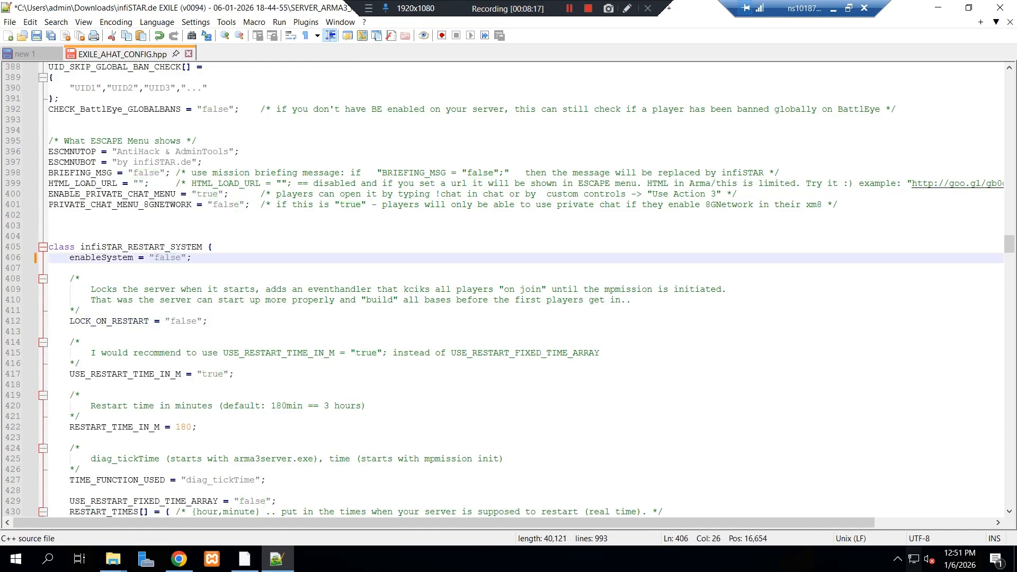
pyautogui.doubleClick(212, 374)
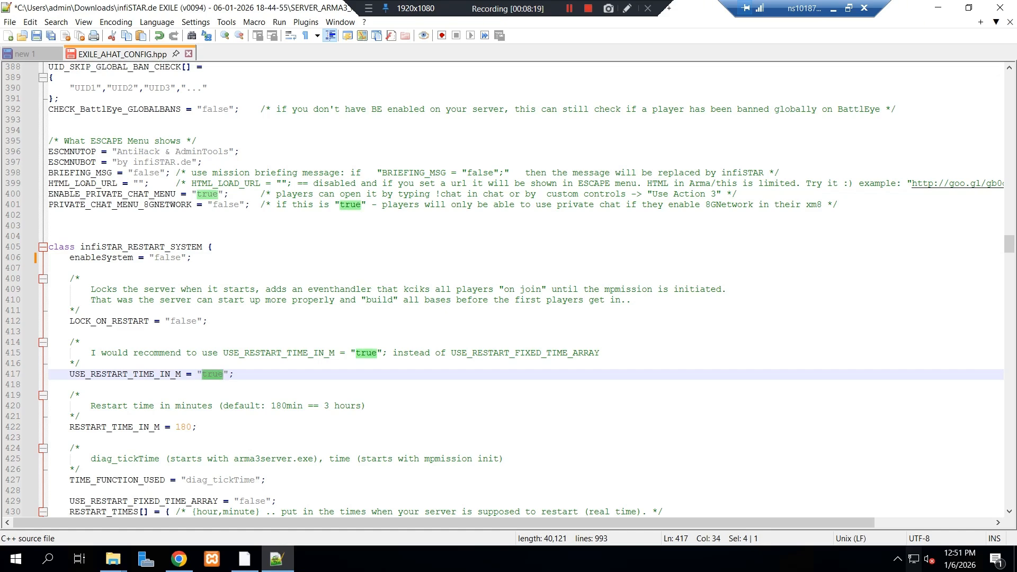
pyautogui.hotkey('ctrl', 'v')
pyautogui.scroll(-4, 507, 290)
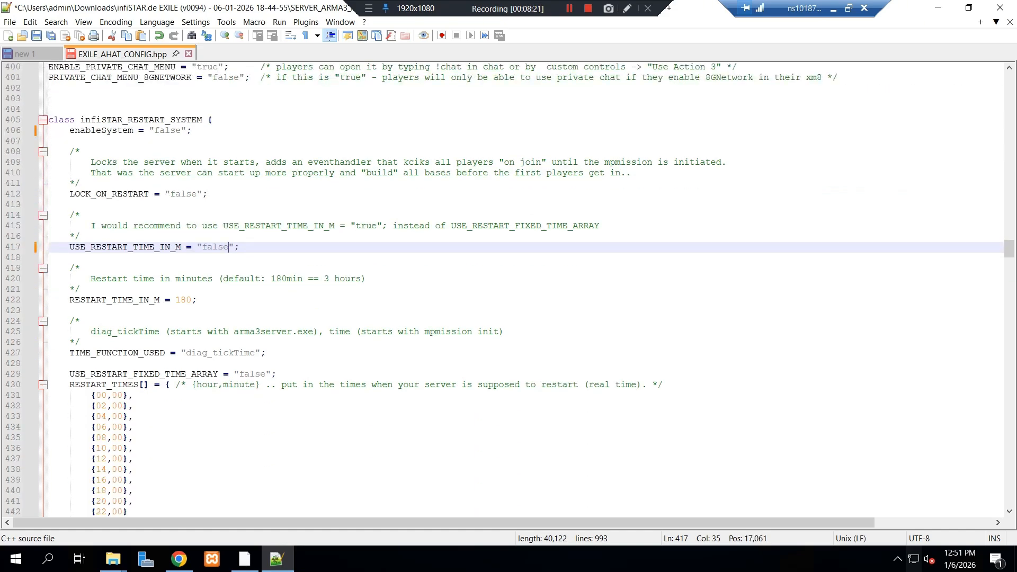
pyautogui.scroll(-10, 507, 289)
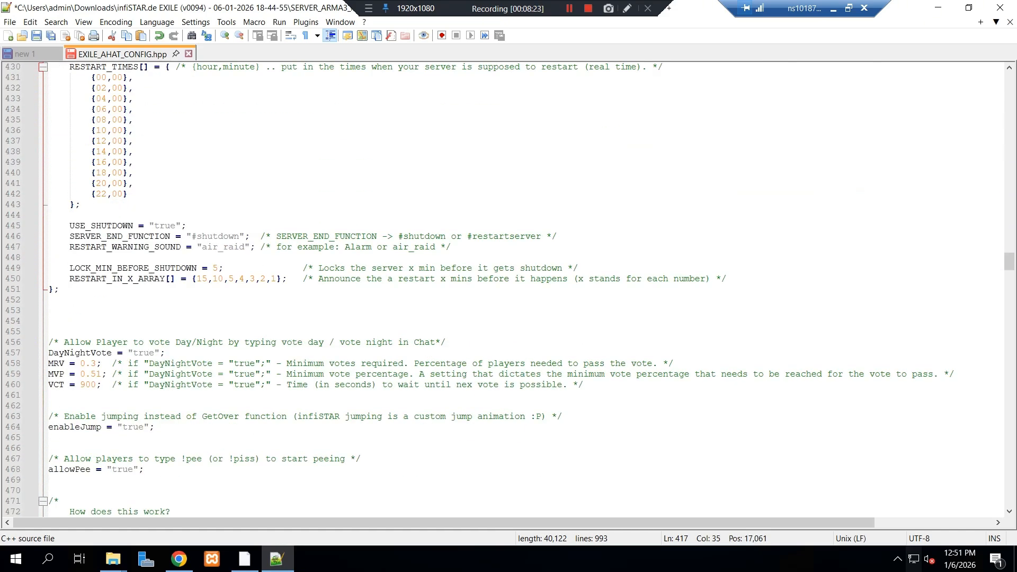
pyautogui.doubleClick(165, 225)
pyautogui.hotkey('ctrl', 'v')
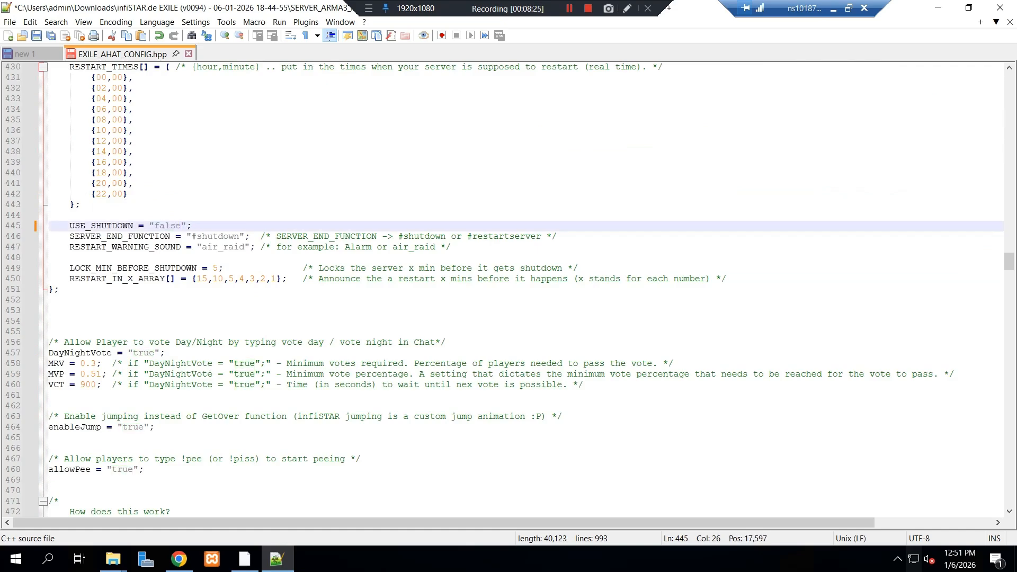
pyautogui.scroll(-6, 508, 290)
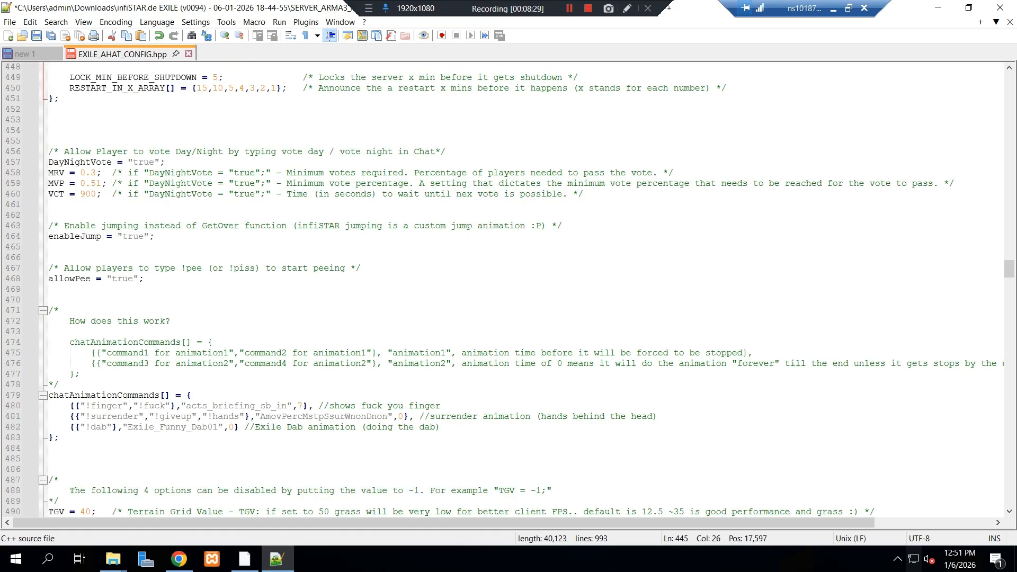
pyautogui.scroll(-7, 507, 289)
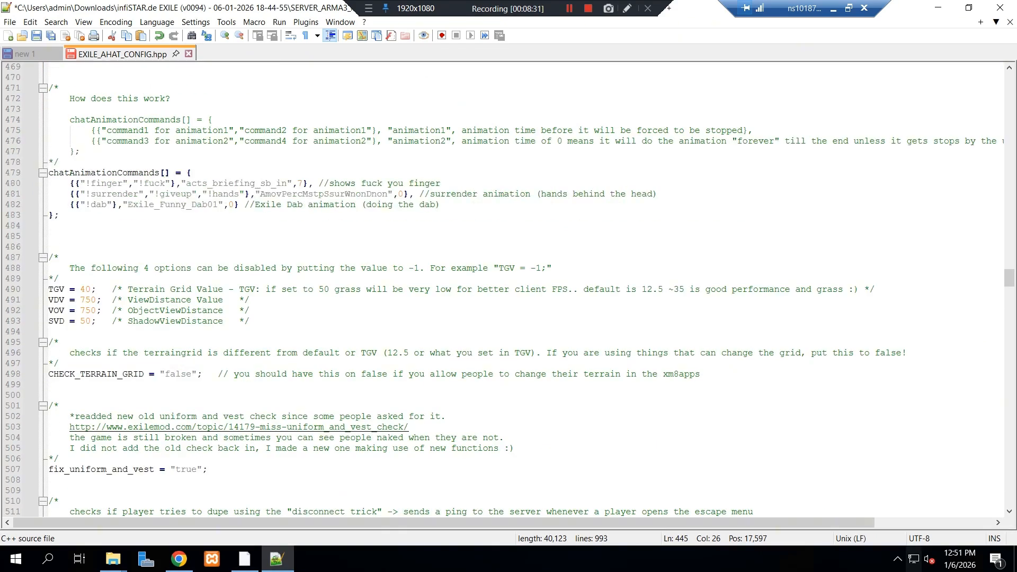
pyautogui.scroll(-12, 504, 290)
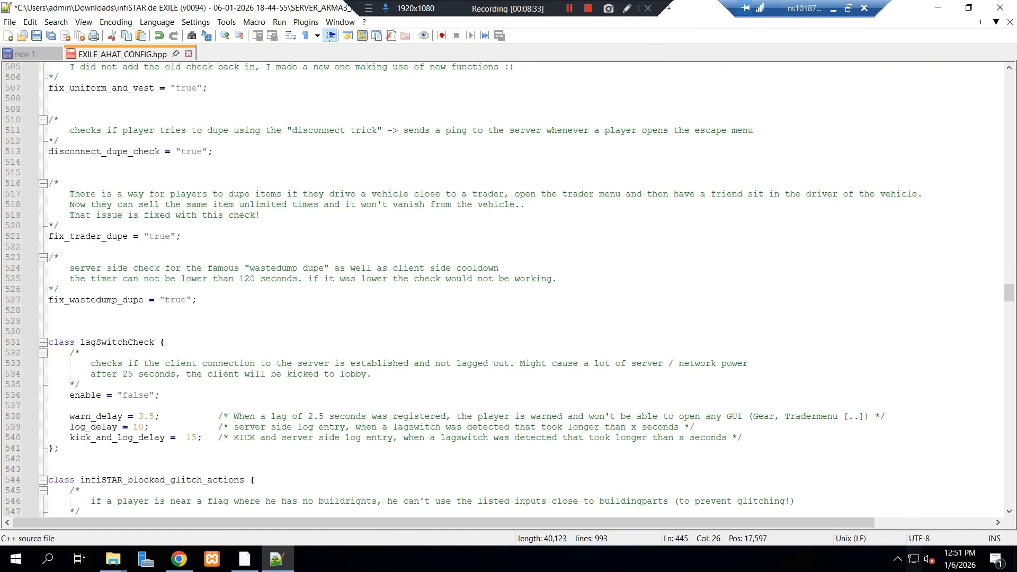
pyautogui.scroll(-2, 504, 289)
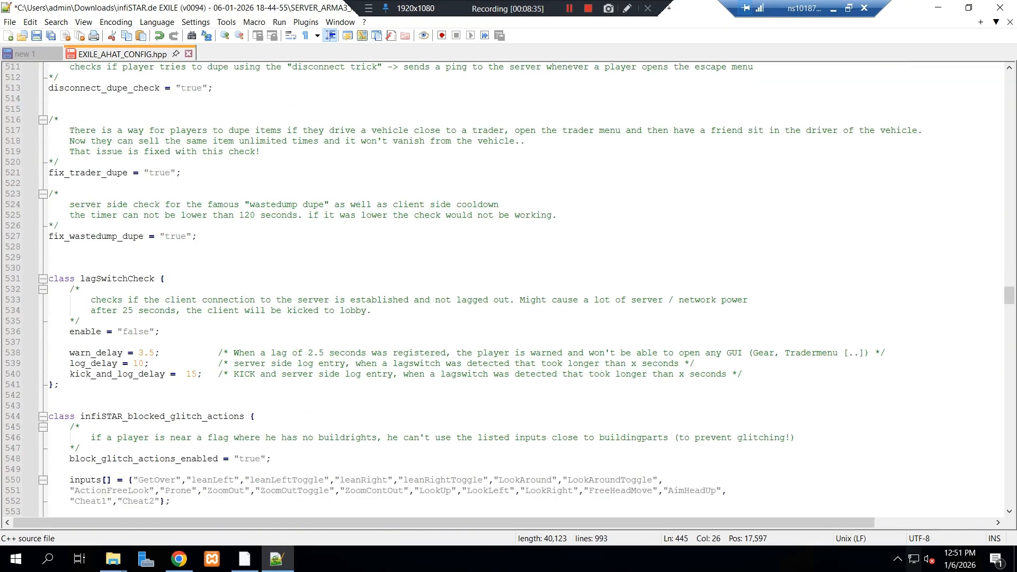
pyautogui.scroll(-16, 508, 289)
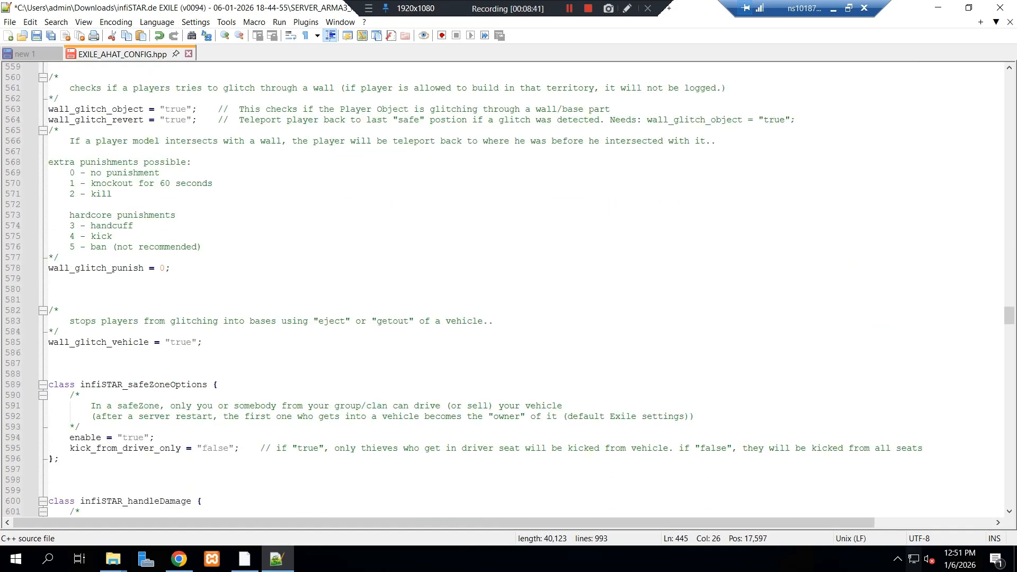
pyautogui.scroll(6, 508, 289)
pyautogui.scroll(-3, 507, 289)
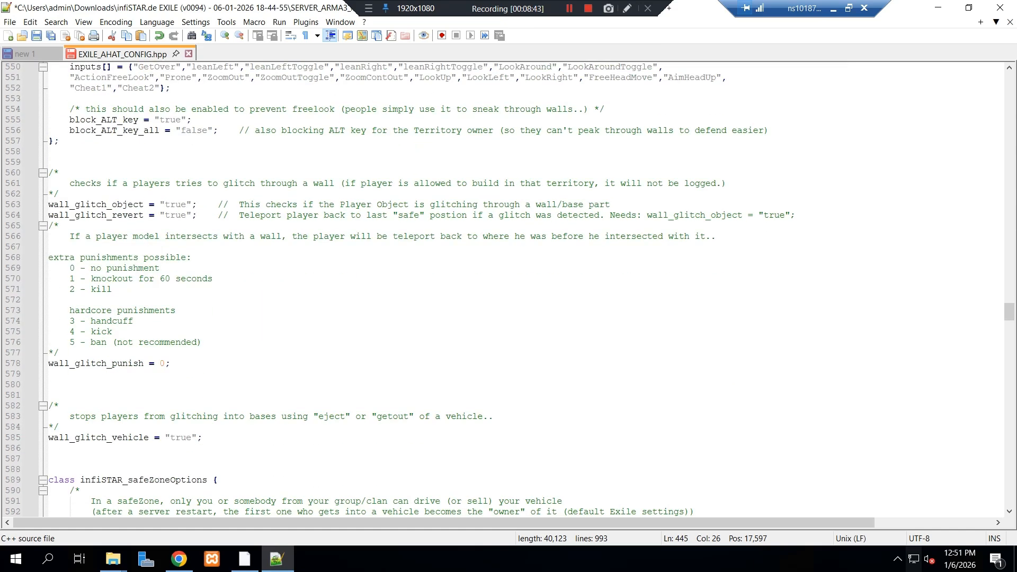
pyautogui.scroll(-8, 507, 289)
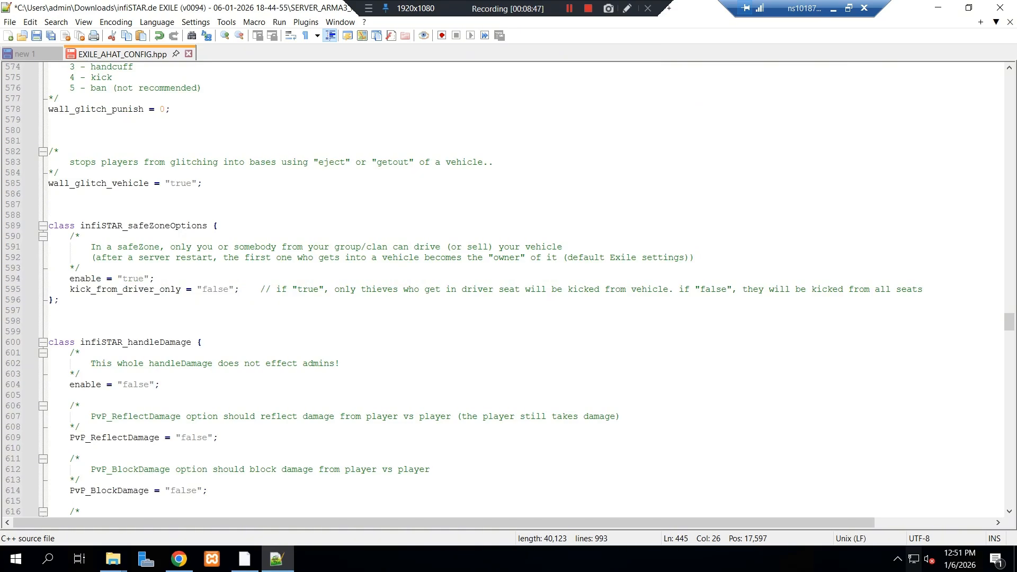
pyautogui.scroll(-4, 507, 289)
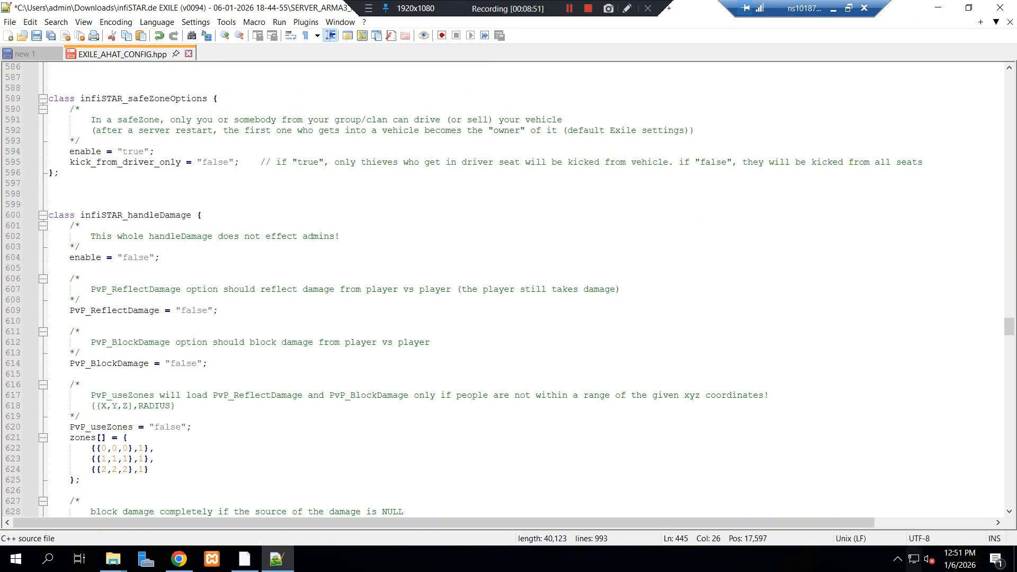
pyautogui.scroll(-8, 508, 289)
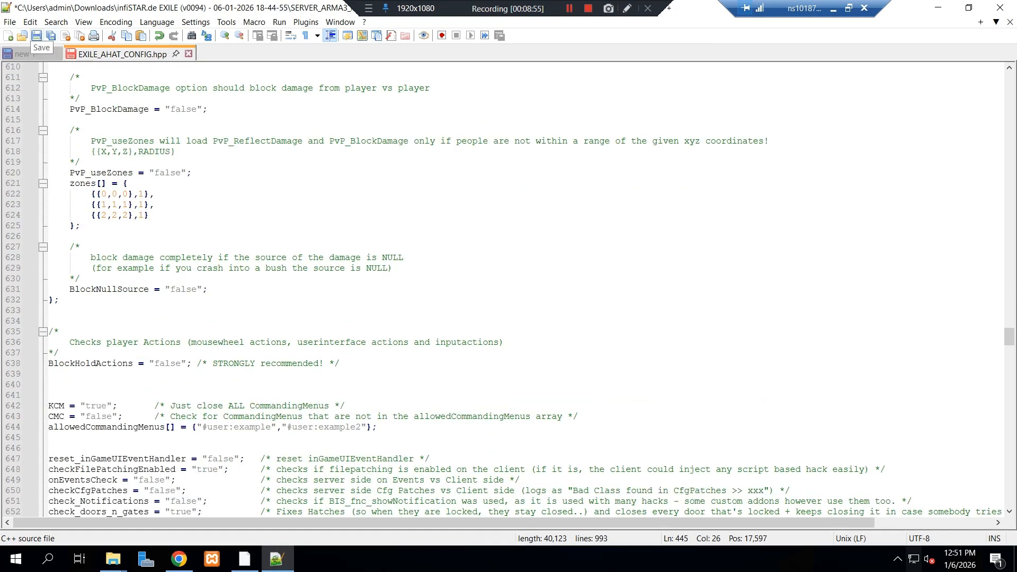
# Save and close EXILE_AHAT_CONFIG.hpp.
pyautogui.click(37, 35)
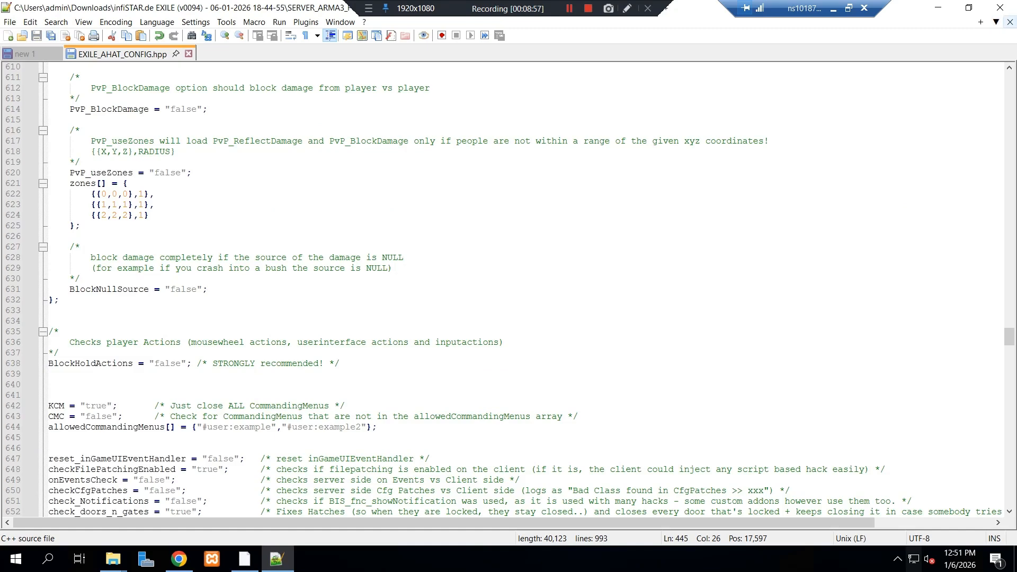
pyautogui.click(1010, 22)
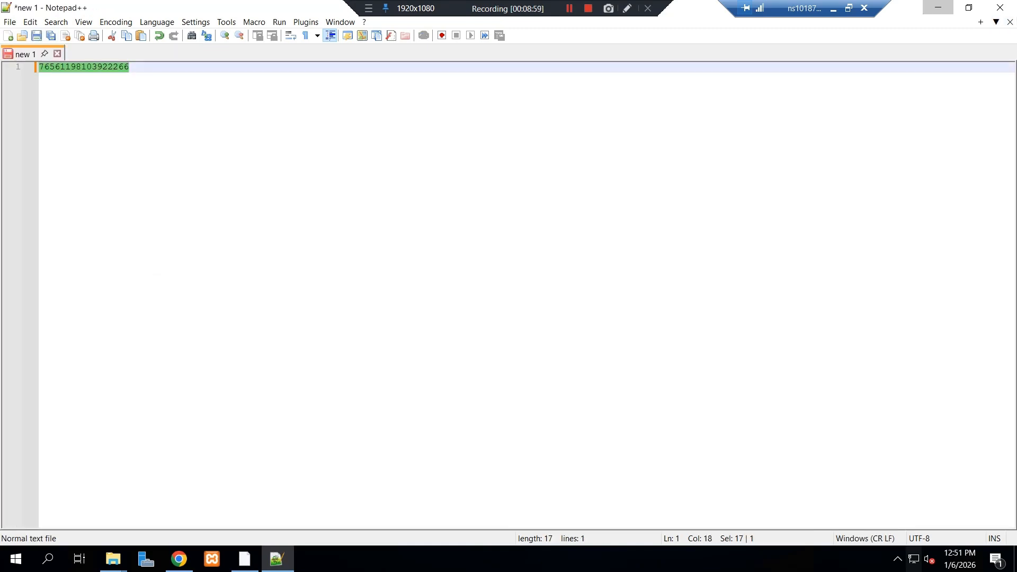
pyautogui.click(938, 7)
# Pack a3_infiSTAR_Exile into a PBO and delete the unpacked folder from addons.
pyautogui.click(180, 46)
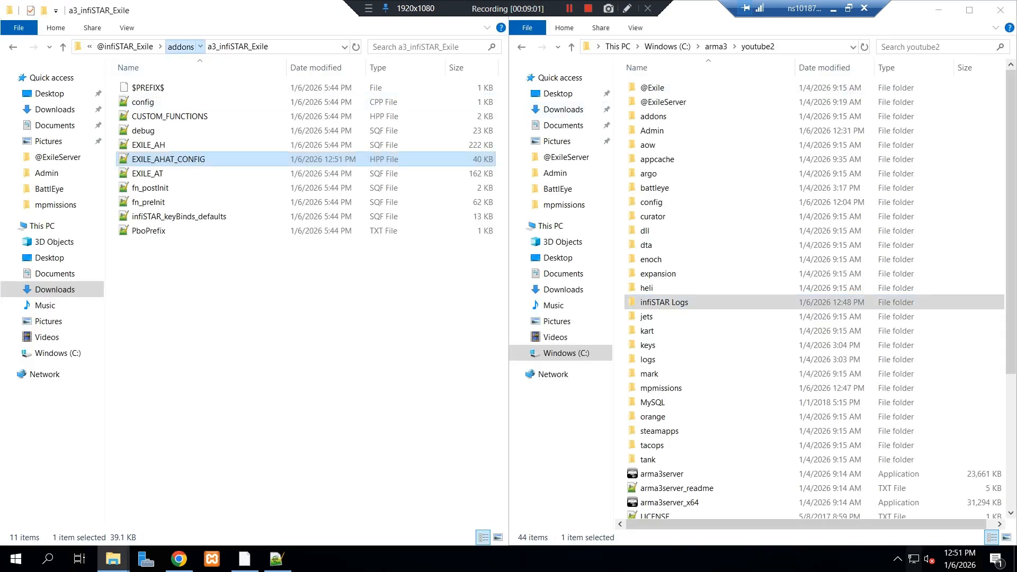
pyautogui.rightClick(165, 88)
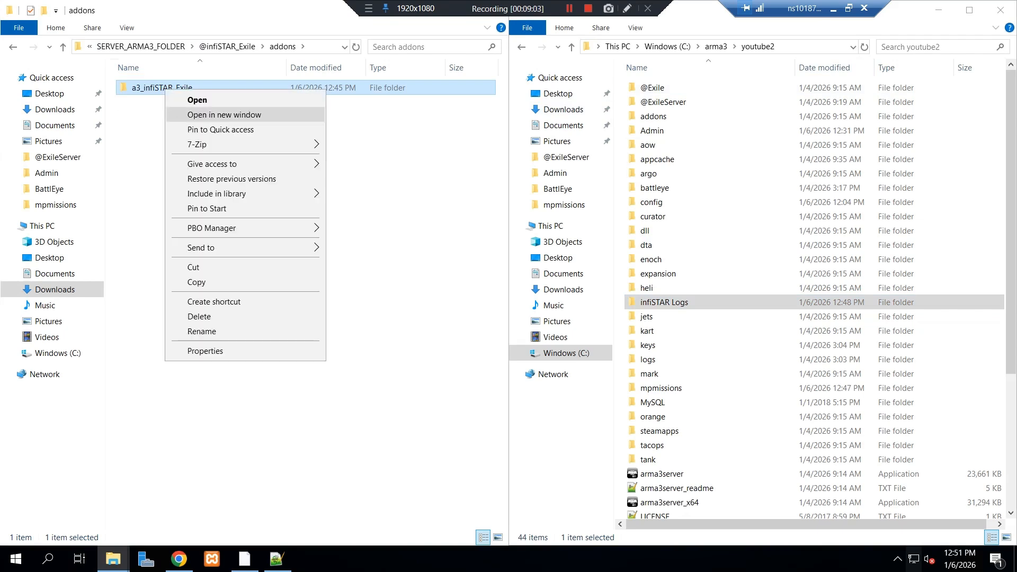
pyautogui.moveTo(239, 227)
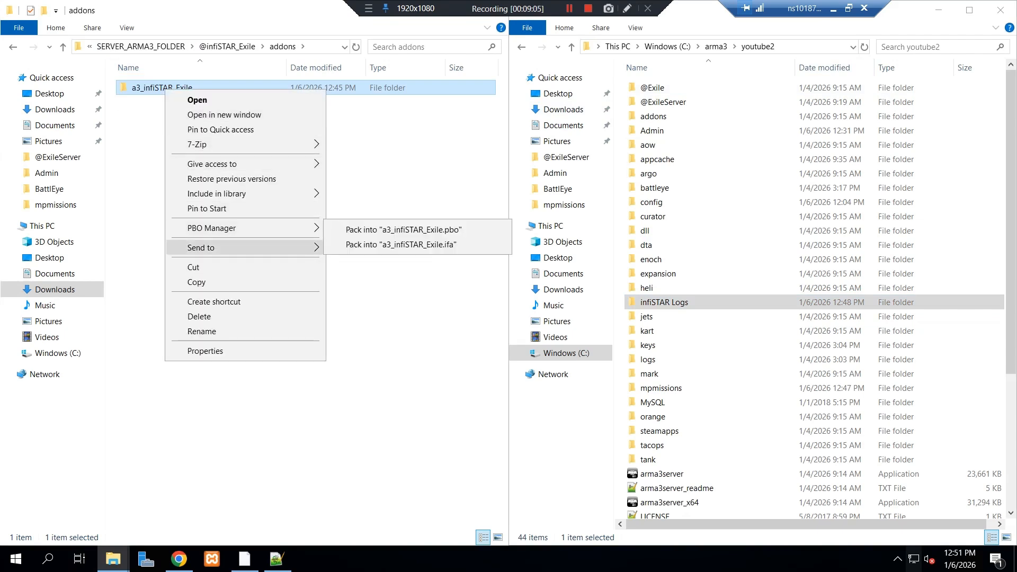
pyautogui.click(371, 230)
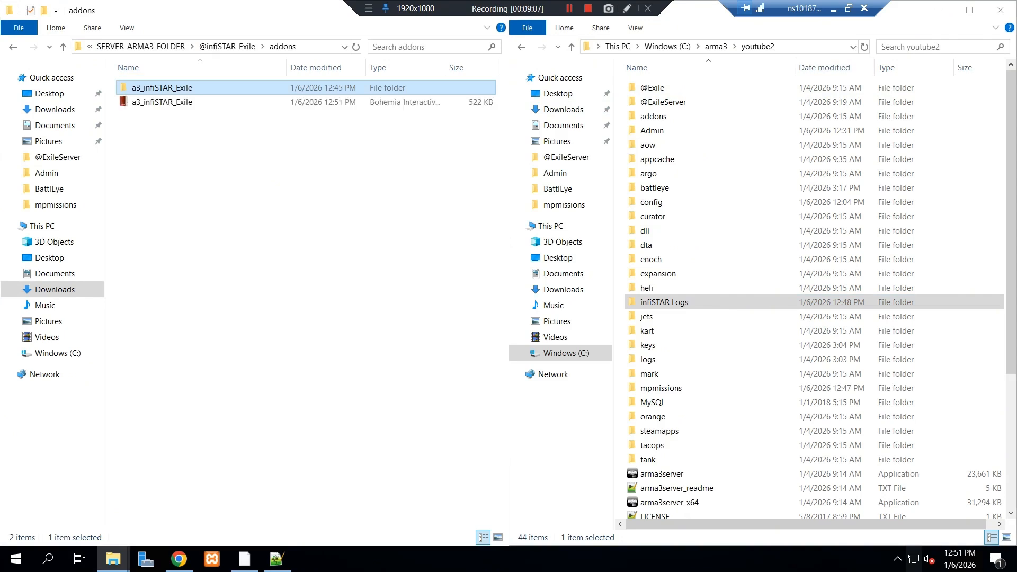
pyautogui.rightClick(185, 88)
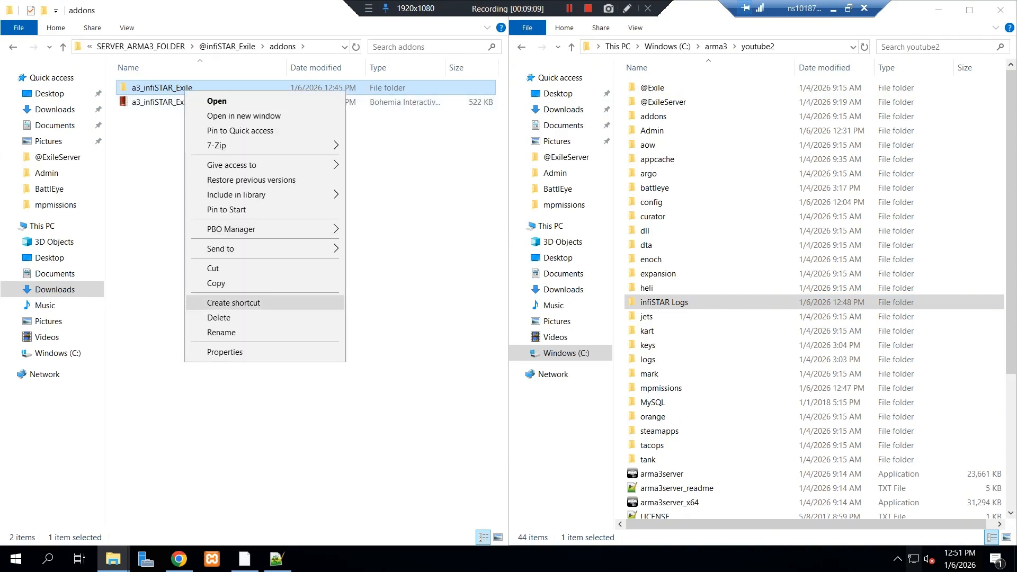
pyautogui.click(218, 317)
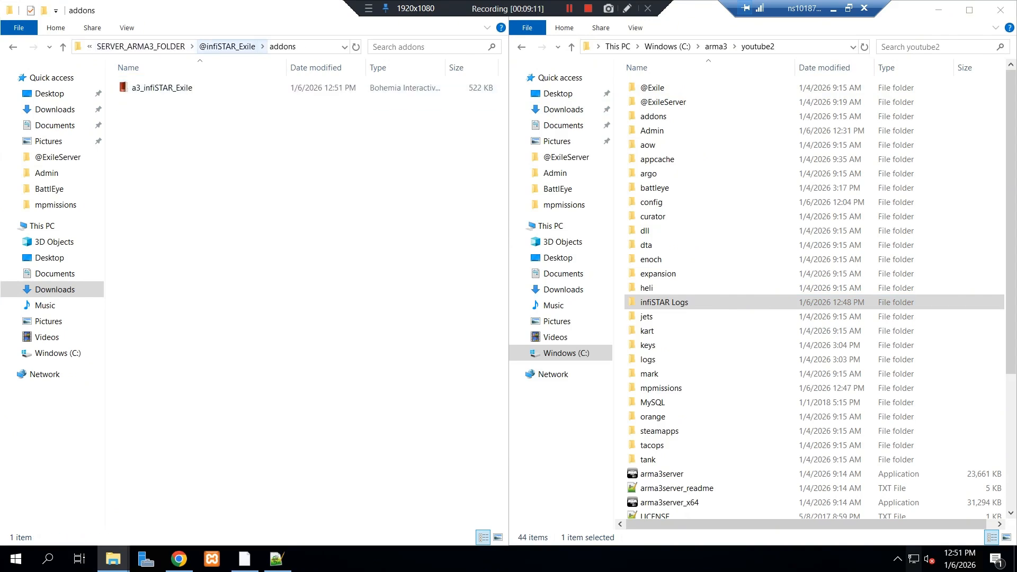
pyautogui.click(141, 46)
pyautogui.rightClick(167, 84)
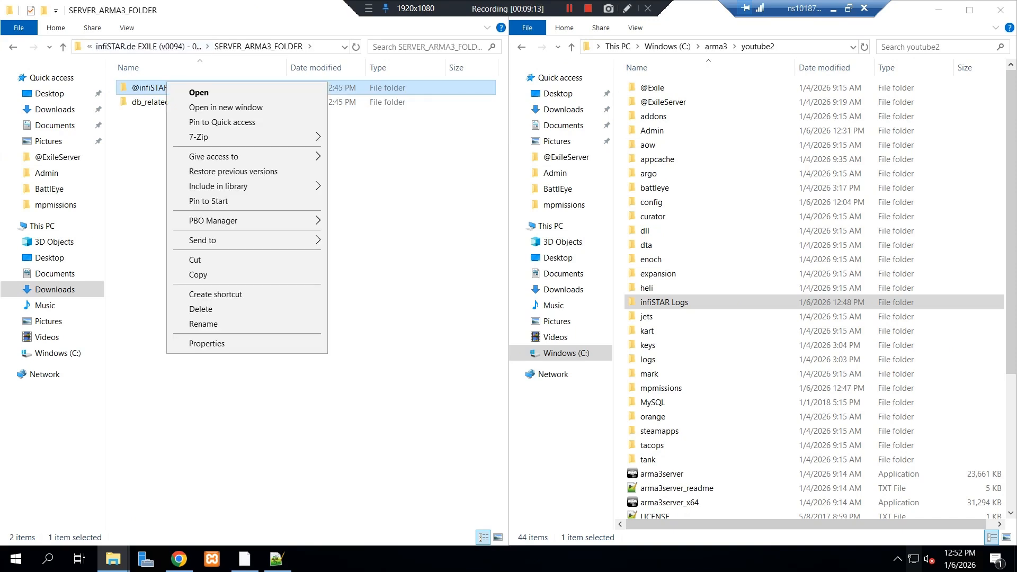
pyautogui.click(197, 274)
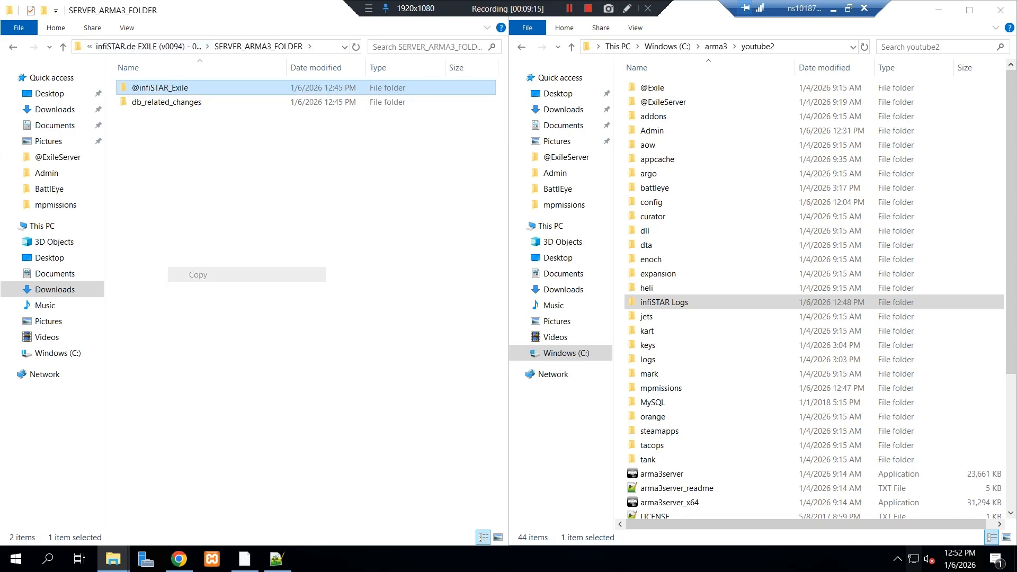
pyautogui.rightClick(620, 141)
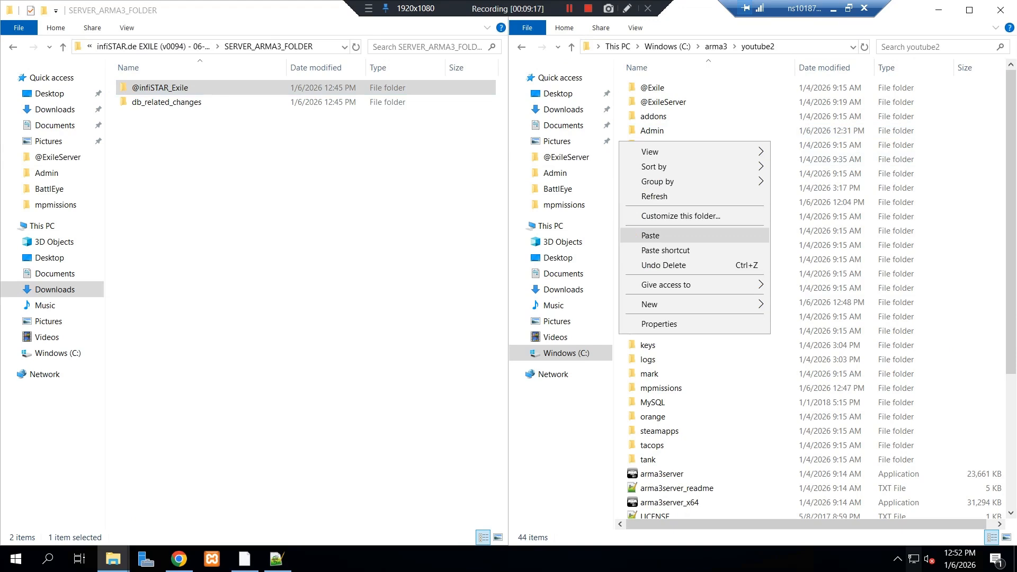
pyautogui.click(657, 235)
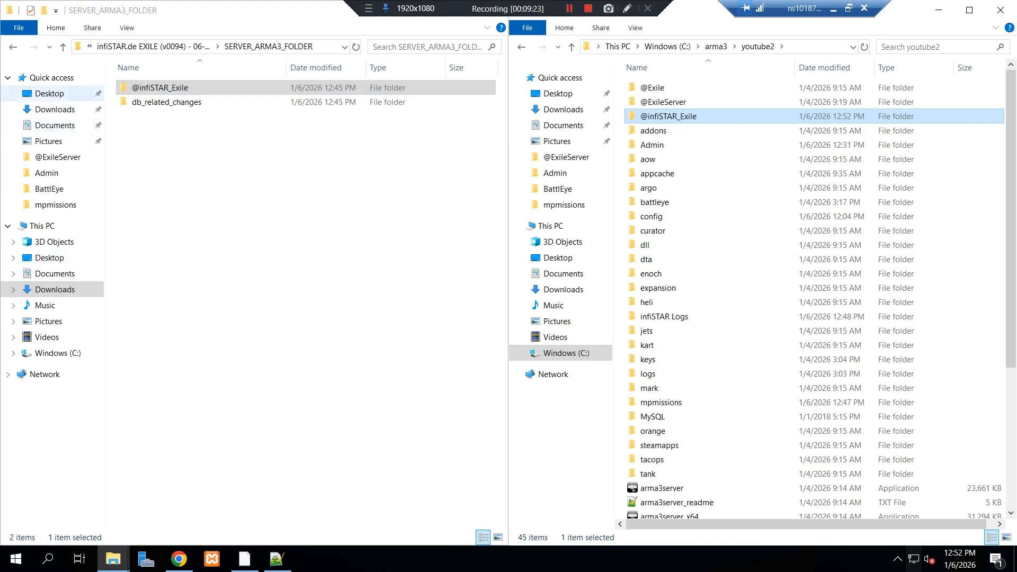
pyautogui.click(50, 94)
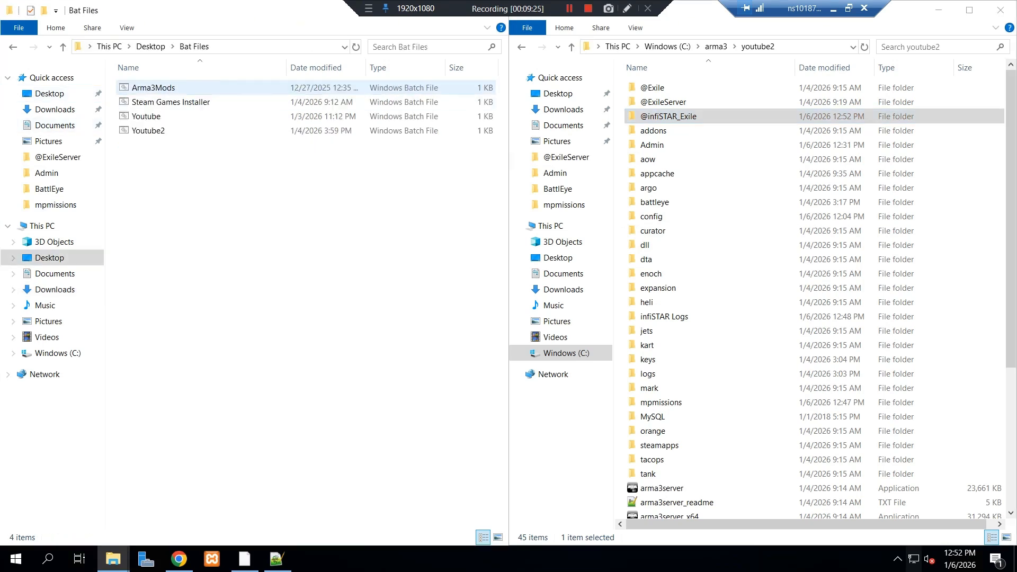
pyautogui.rightClick(146, 131)
pyautogui.click(204, 201)
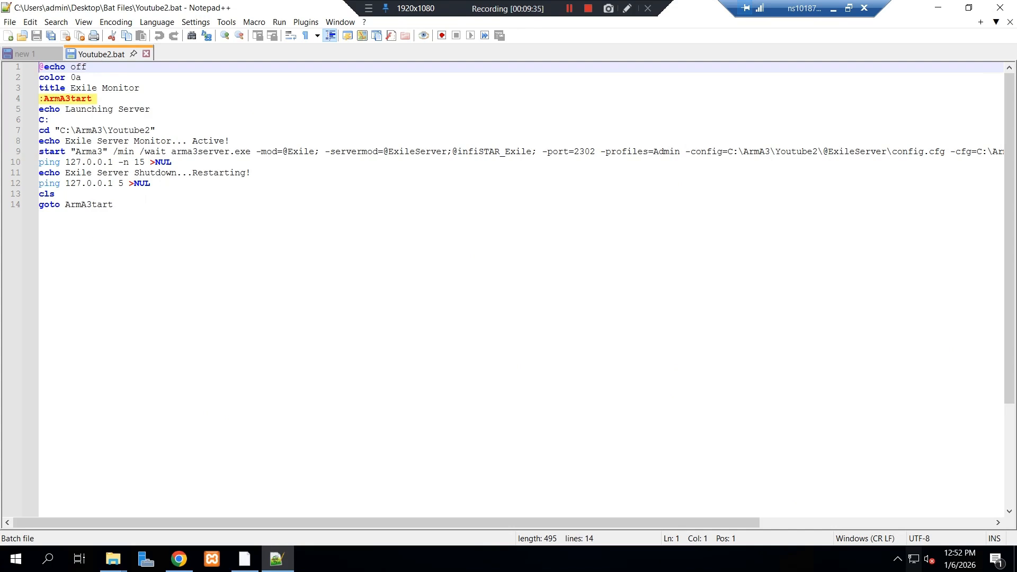
pyautogui.moveTo(532, 151); pyautogui.dragTo(358, 161)
pyautogui.click(351, 152)
pyautogui.doubleClick(351, 152)
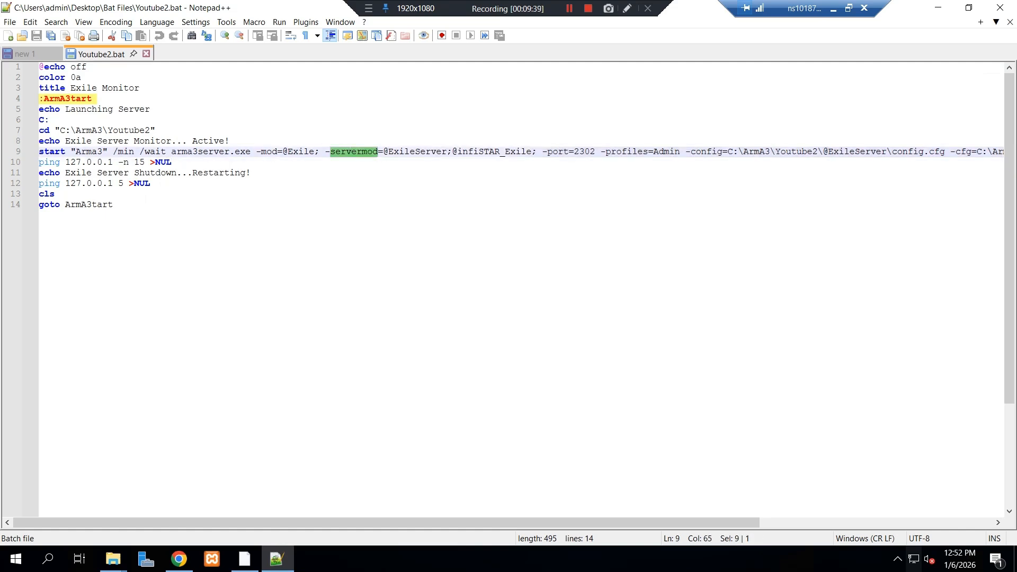
pyautogui.moveTo(537, 152); pyautogui.dragTo(452, 152)
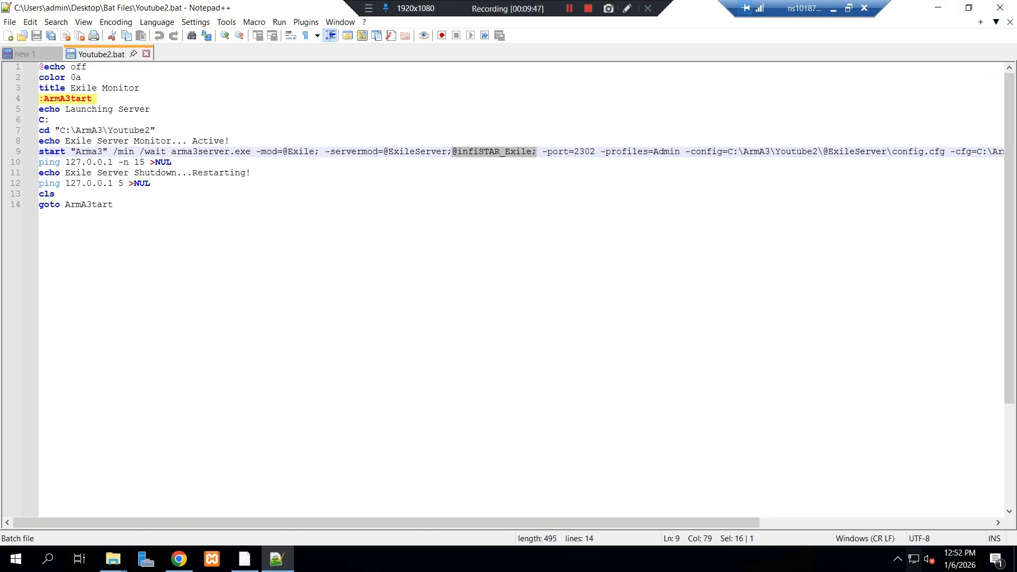
pyautogui.click(1010, 21)
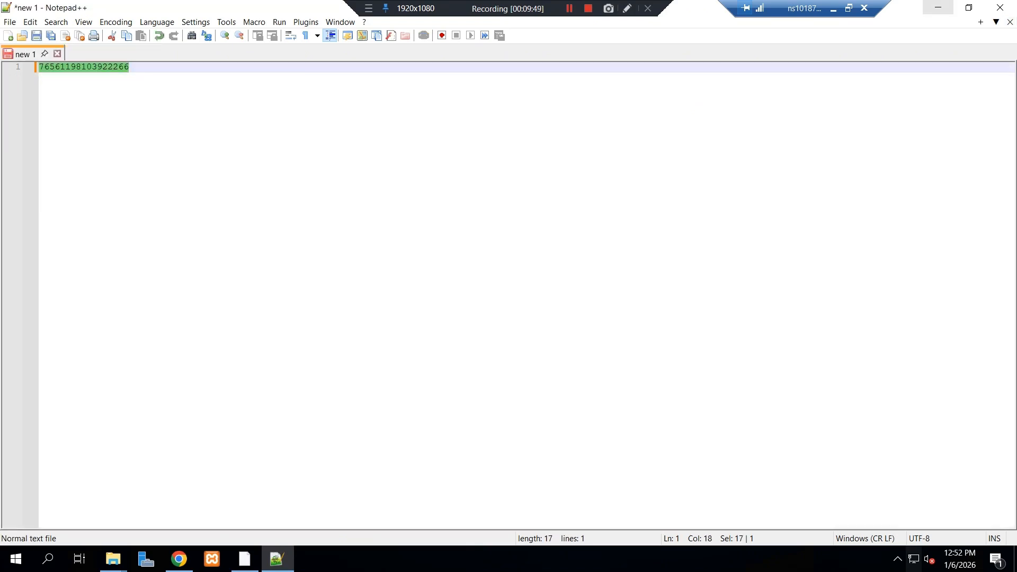
pyautogui.click(938, 7)
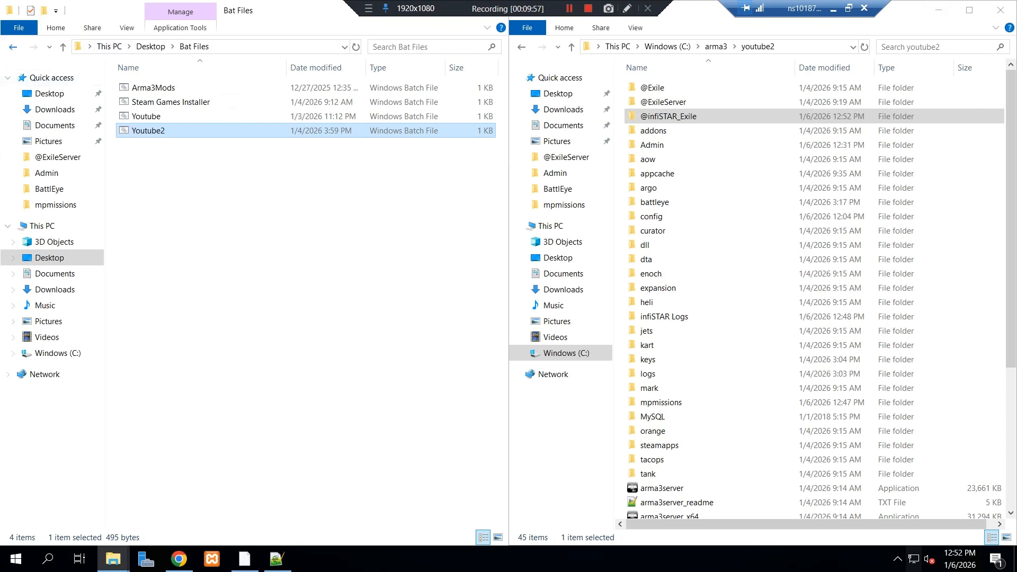
pyautogui.hotkey('alt', 'Left')
pyautogui.hotkey('alt', 'Left')
# Open additions_for_exile.ini from the db_related_changes folder in Notepad++.
pyautogui.click(13, 47)
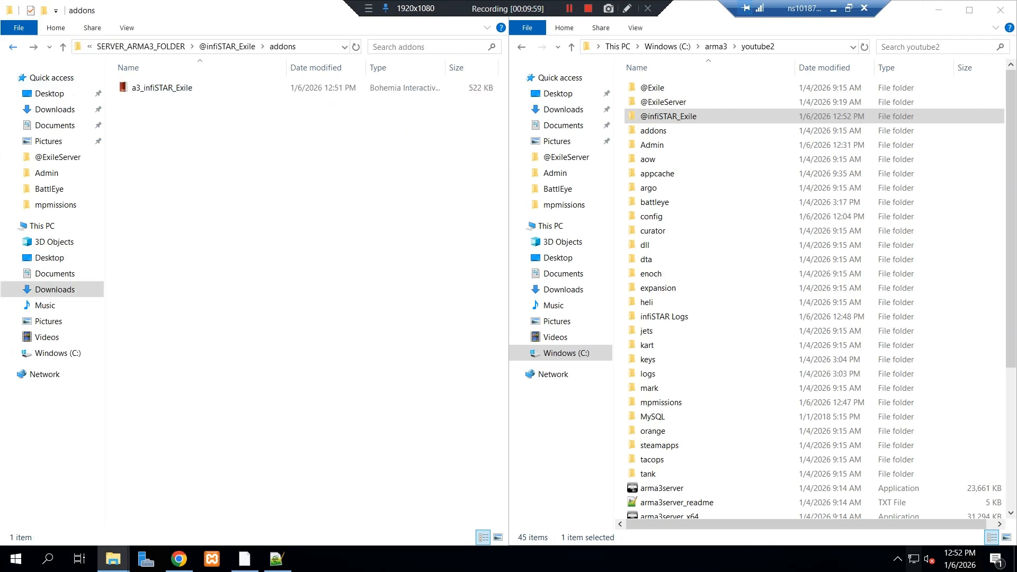
pyautogui.hotkey('alt', 'Right')
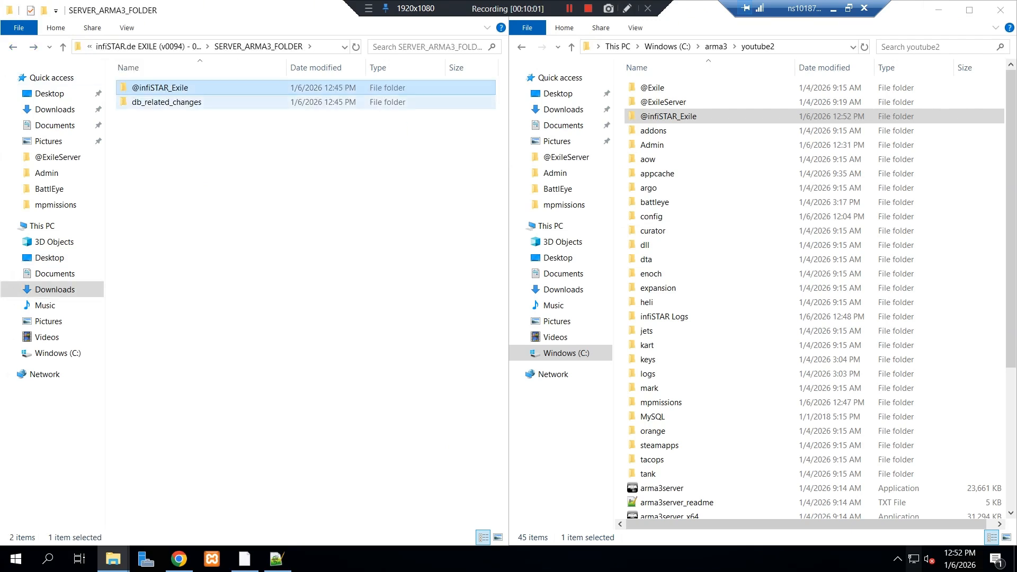
pyautogui.press('Down')
pyautogui.press('Return')
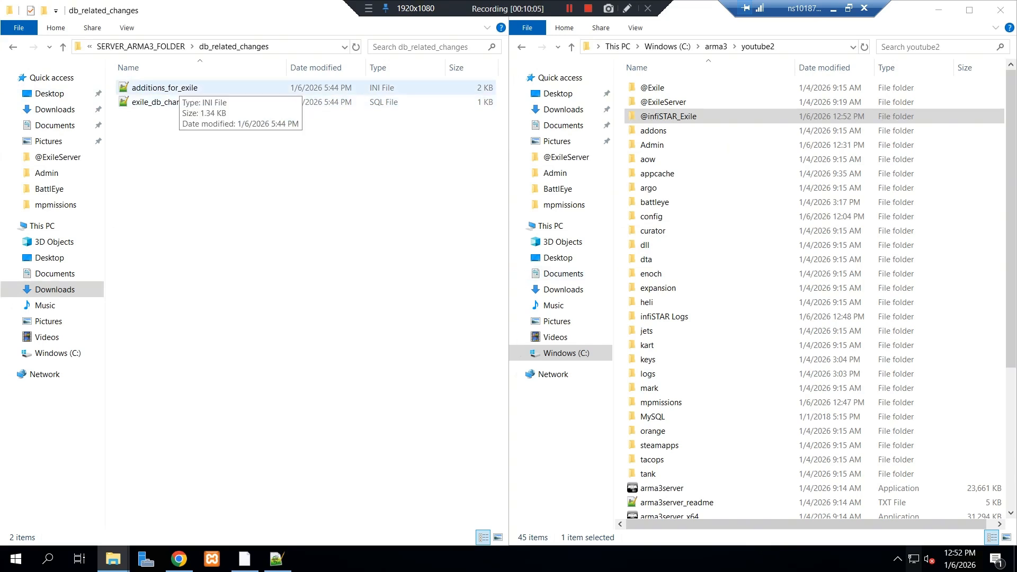
pyautogui.doubleClick(169, 88)
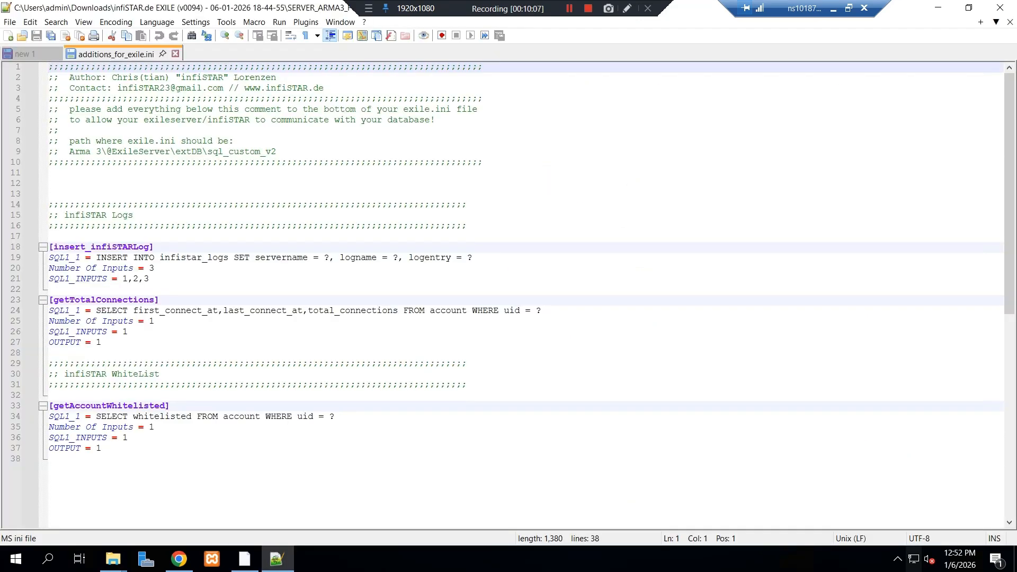
pyautogui.click(937, 8)
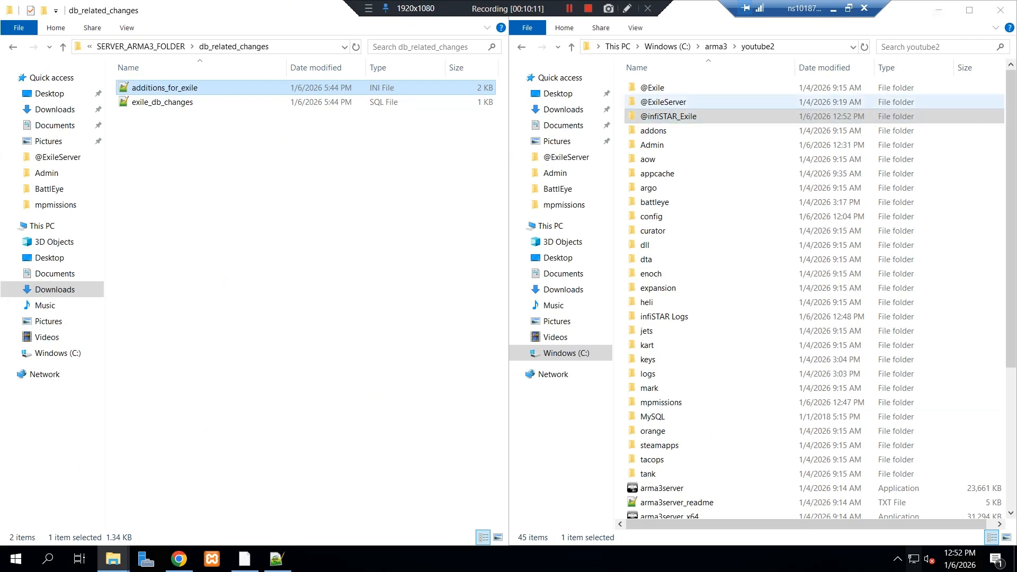
pyautogui.doubleClick(663, 101)
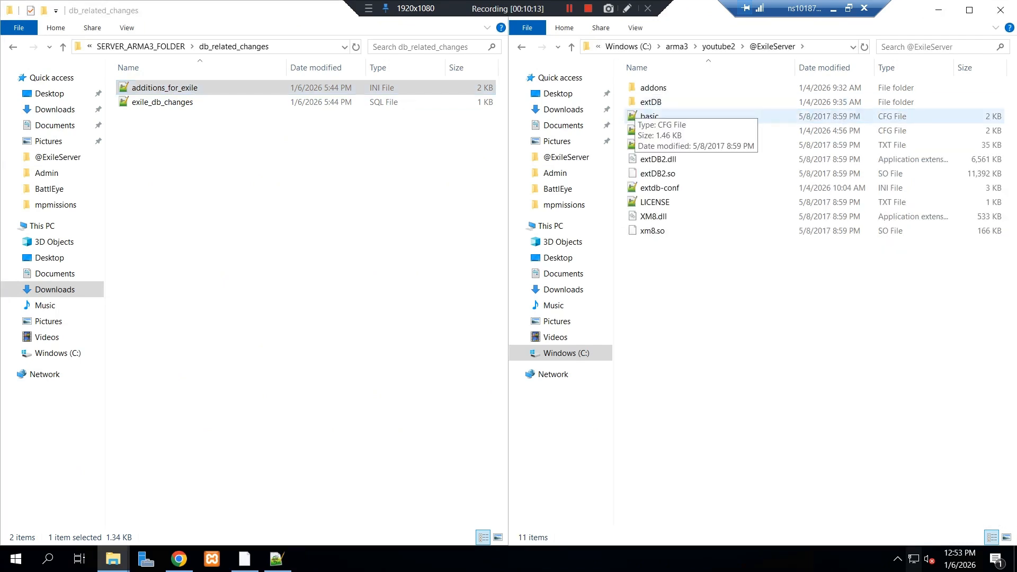
pyautogui.doubleClick(656, 102)
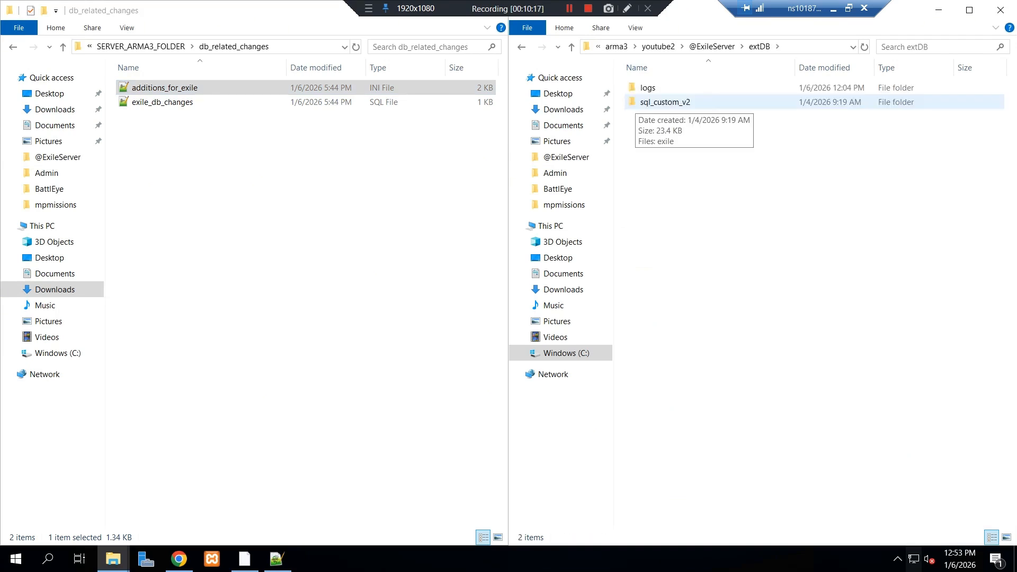
pyautogui.doubleClick(657, 102)
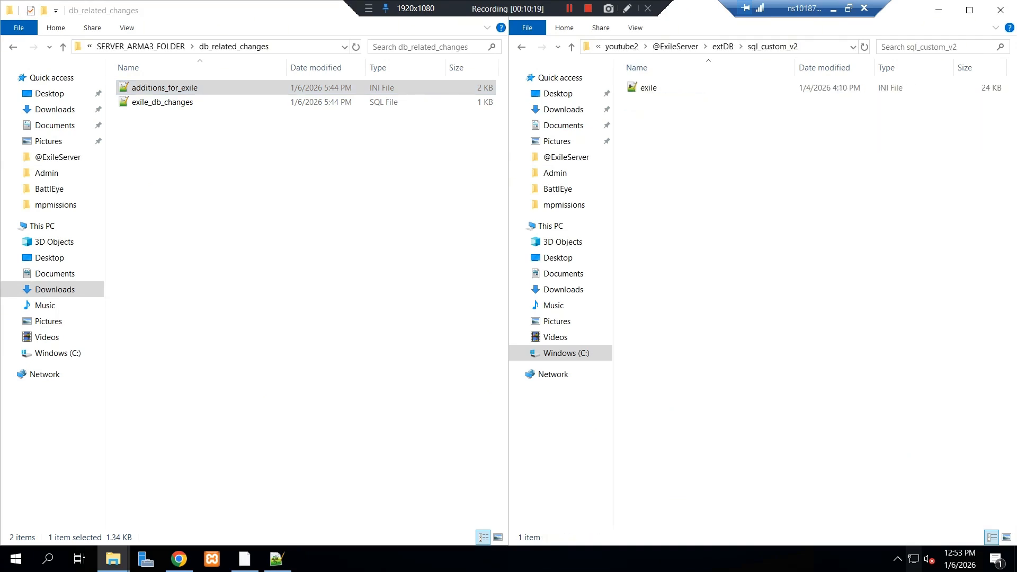
pyautogui.doubleClick(649, 87)
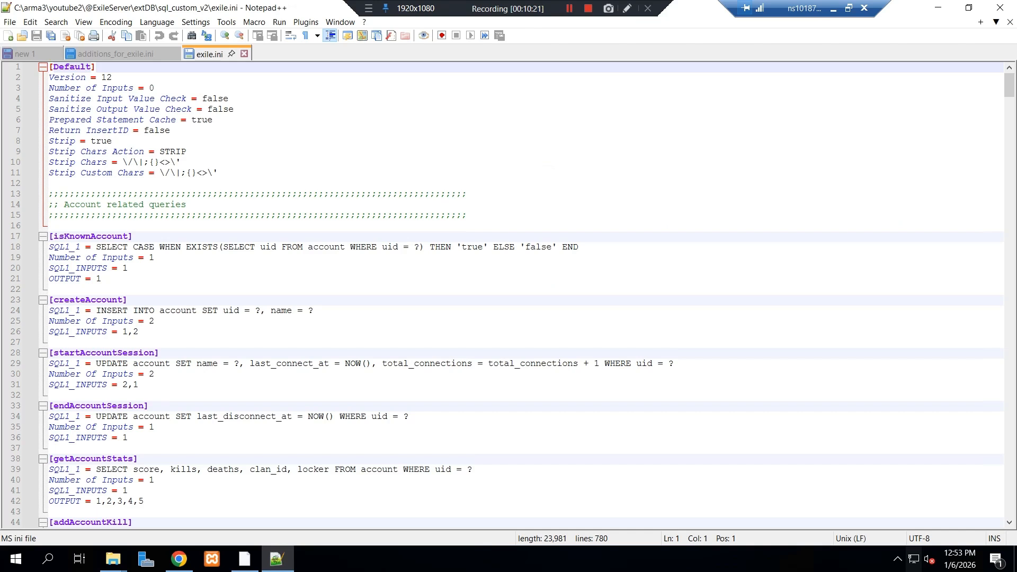
# Compare the query block on lines 12–37 of additions_for_exile.ini with the end of exile.ini, then close both.
pyautogui.click(116, 54)
pyautogui.moveTo(109, 459); pyautogui.dragTo(151, 184)
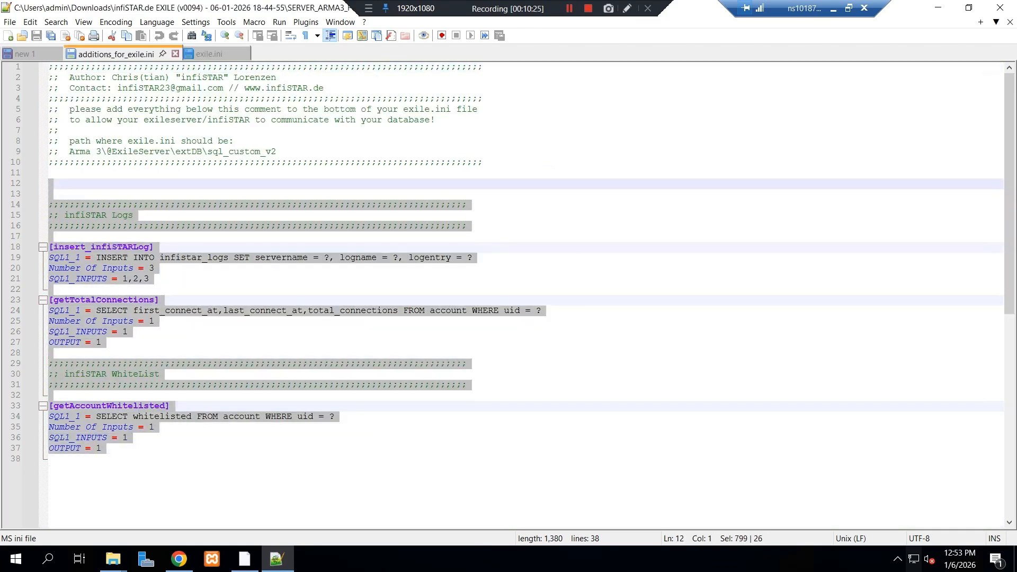
pyautogui.click(209, 54)
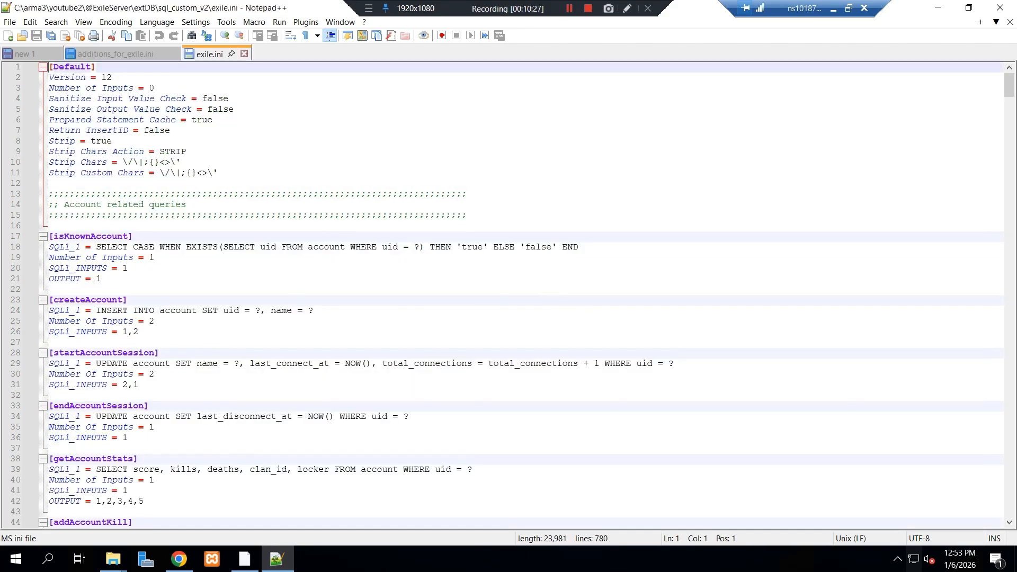
pyautogui.moveTo(1010, 85); pyautogui.dragTo(1010, 478)
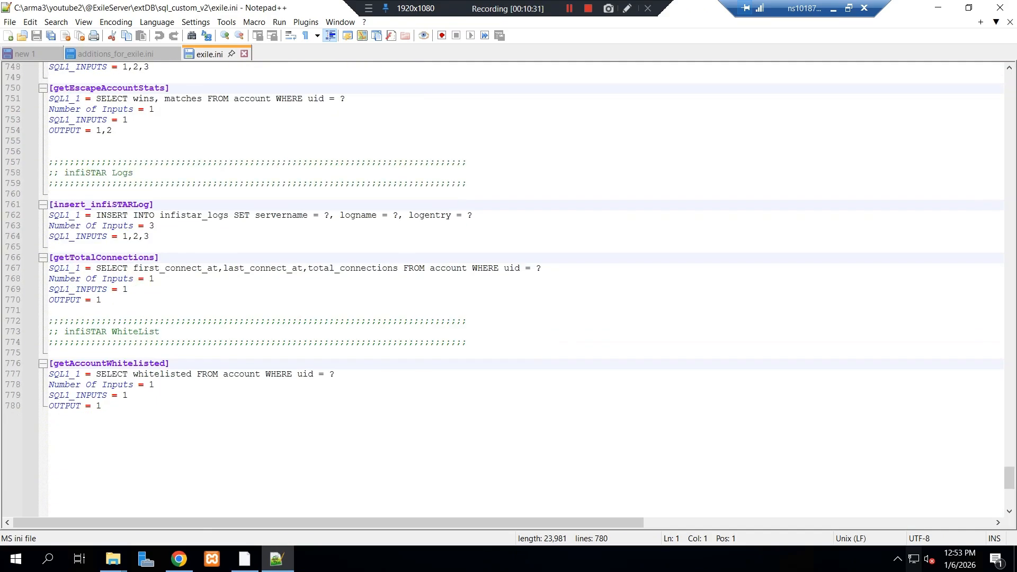
pyautogui.click(49, 152)
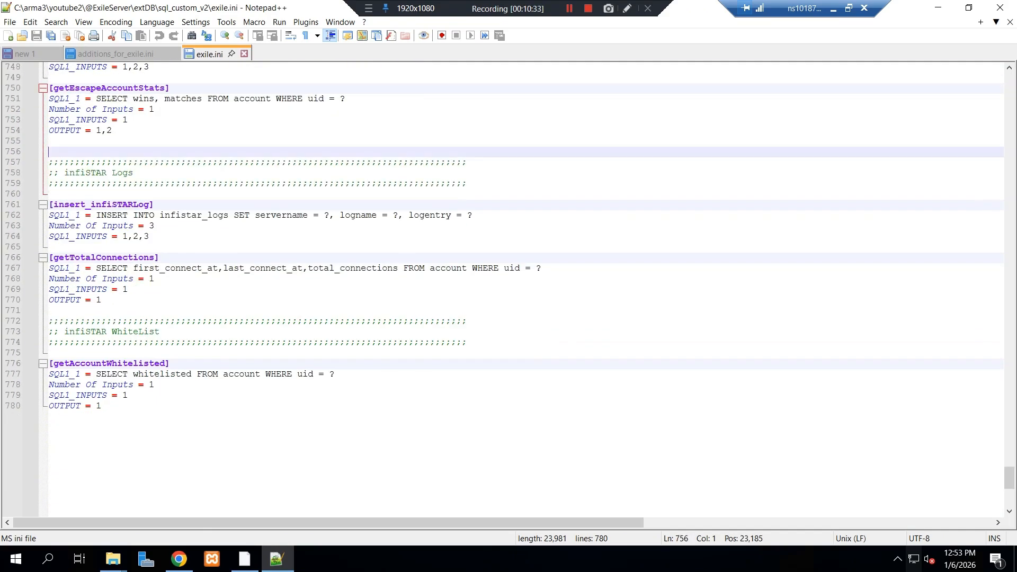
pyautogui.scroll(12, 509, 286)
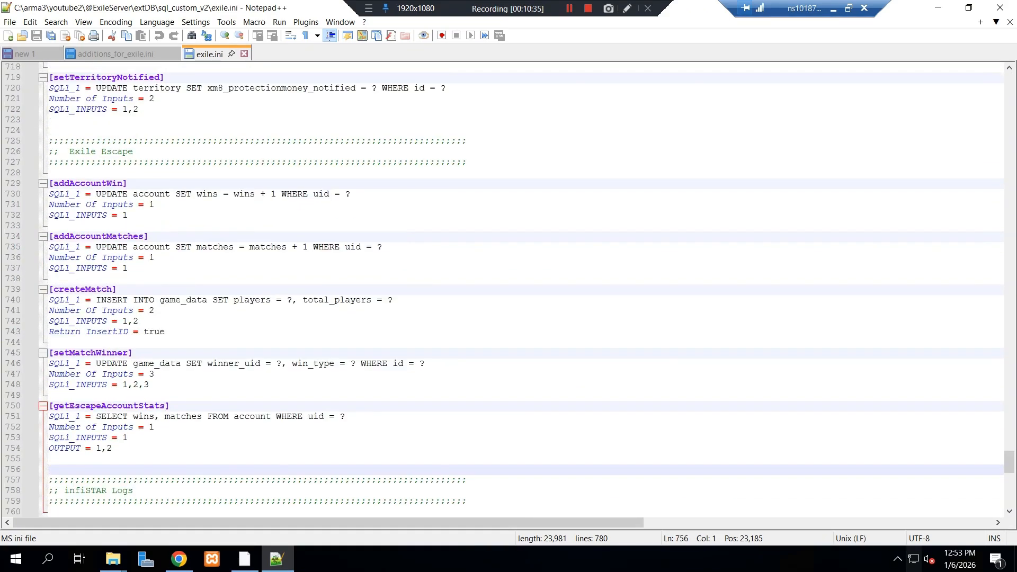
pyautogui.scroll(-12, 508, 286)
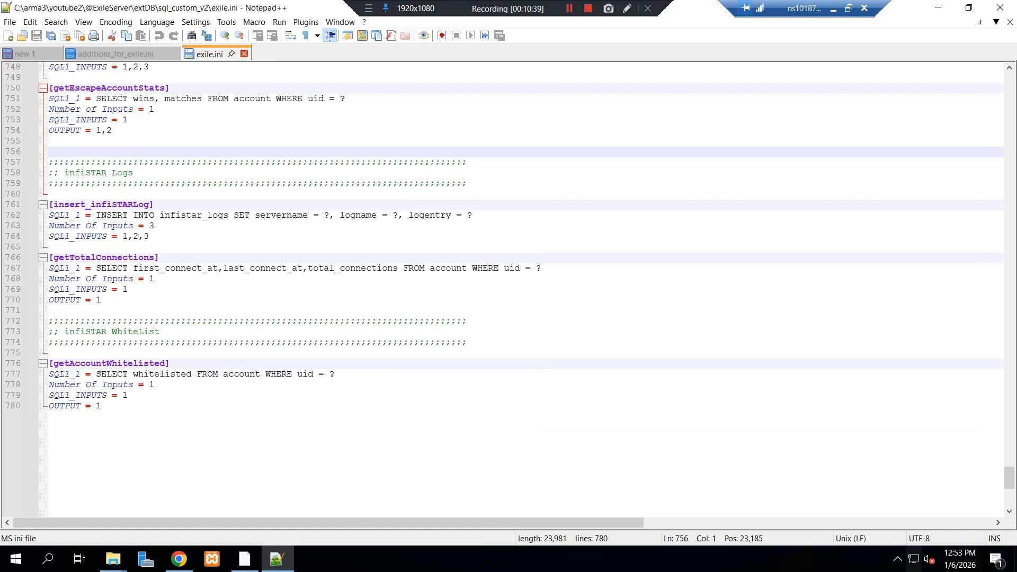
pyautogui.click(244, 54)
pyautogui.click(175, 53)
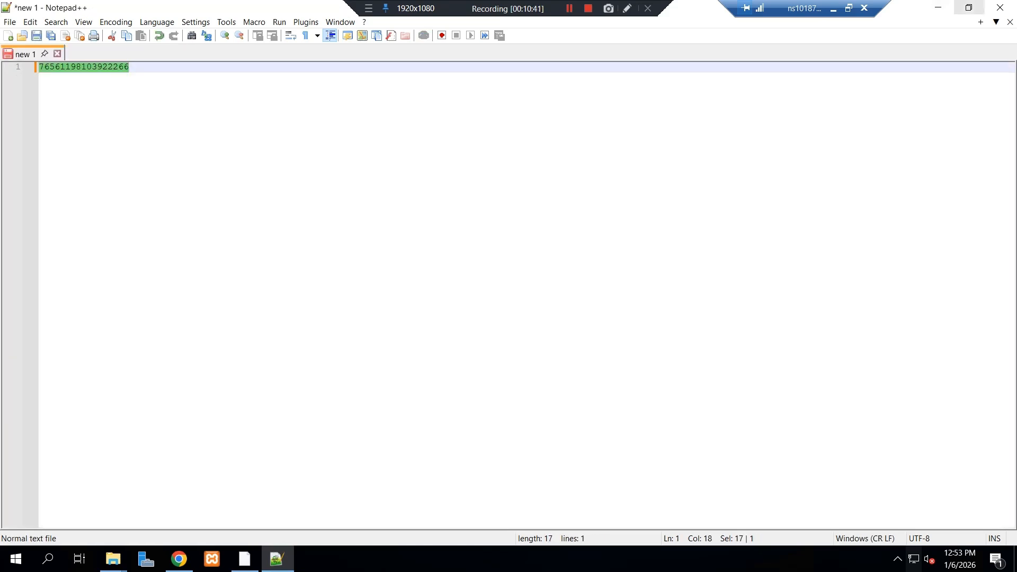
# Open the exile_db_changes.sql script from db_related_changes in MySQL Workbench.
pyautogui.click(938, 7)
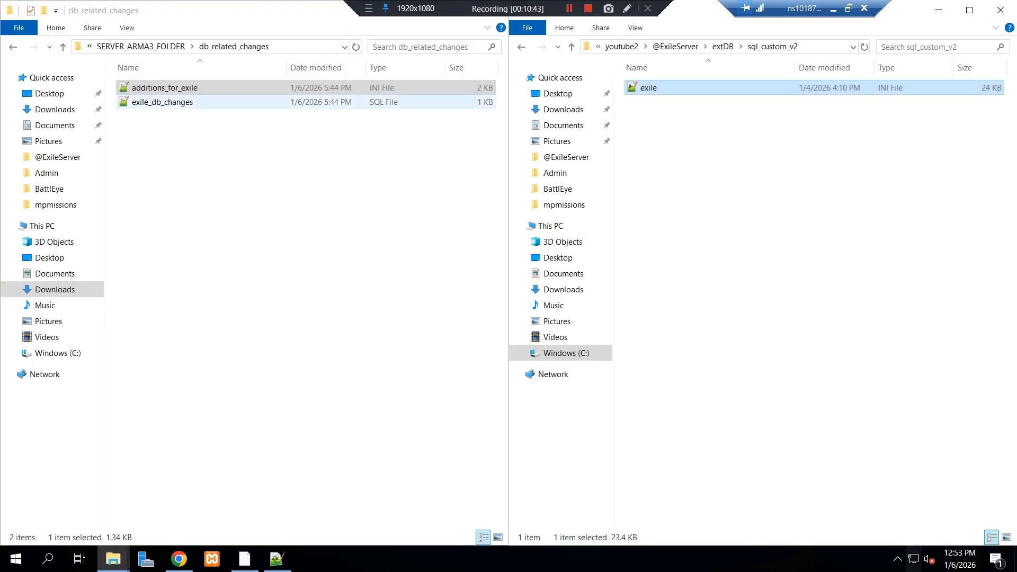
pyautogui.click(244, 559)
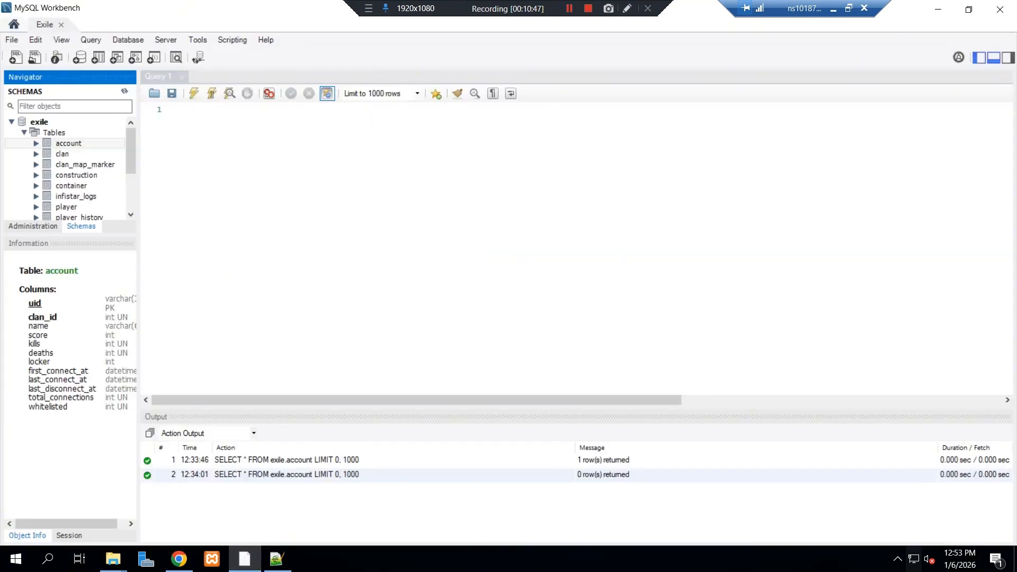
pyautogui.click(154, 93)
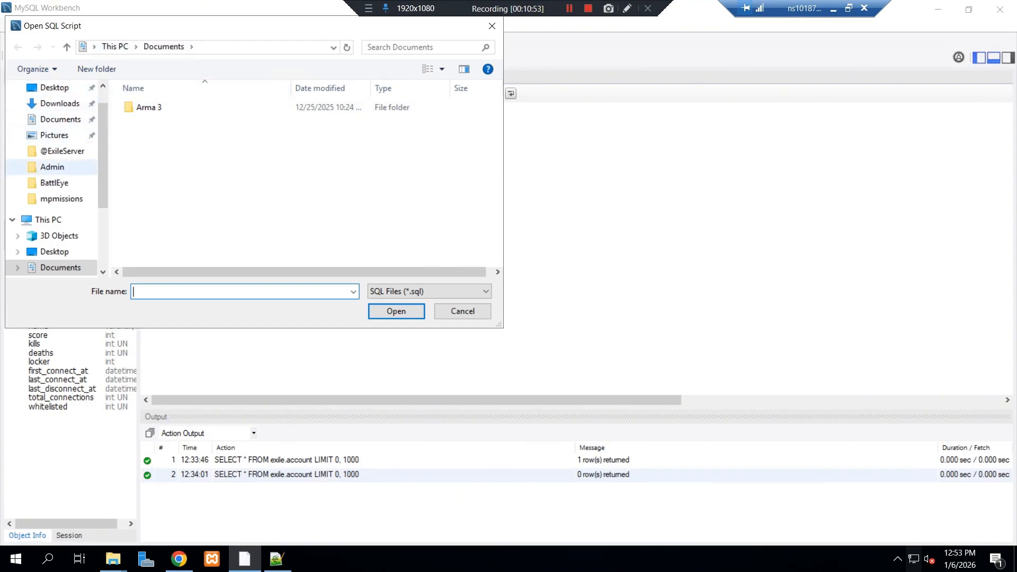
pyautogui.click(62, 152)
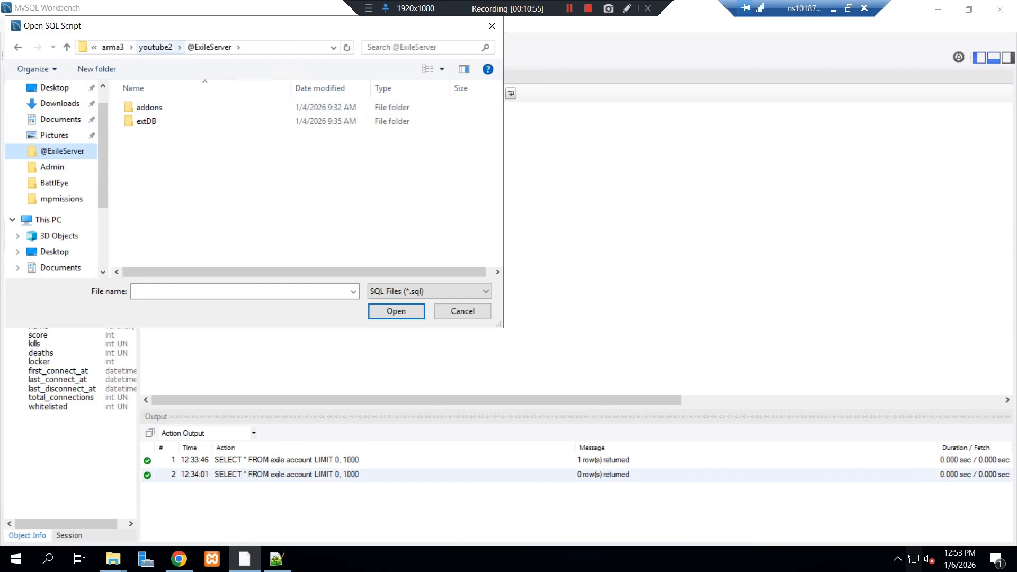
pyautogui.click(60, 104)
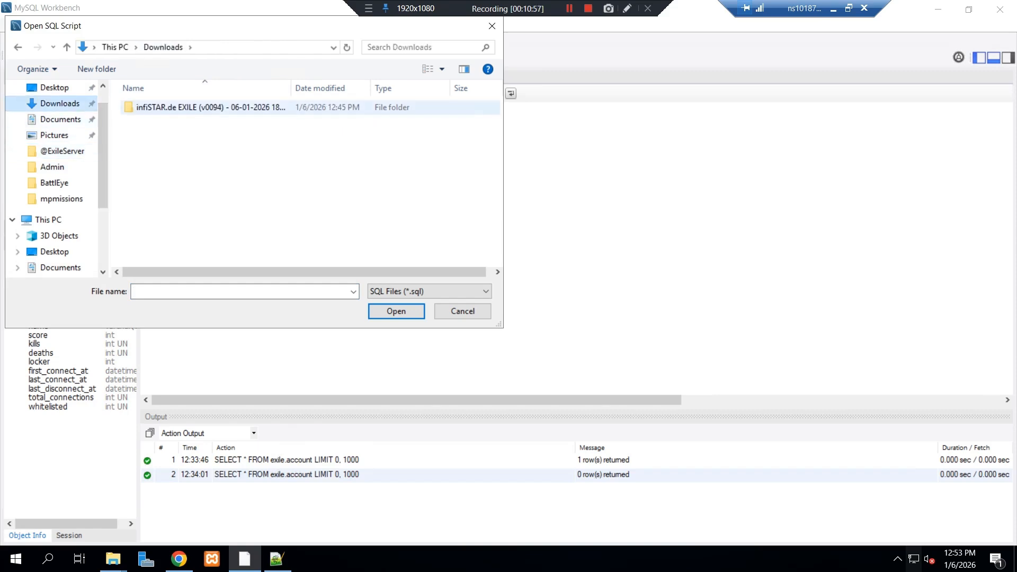
pyautogui.doubleClick(211, 107)
pyautogui.click(180, 136)
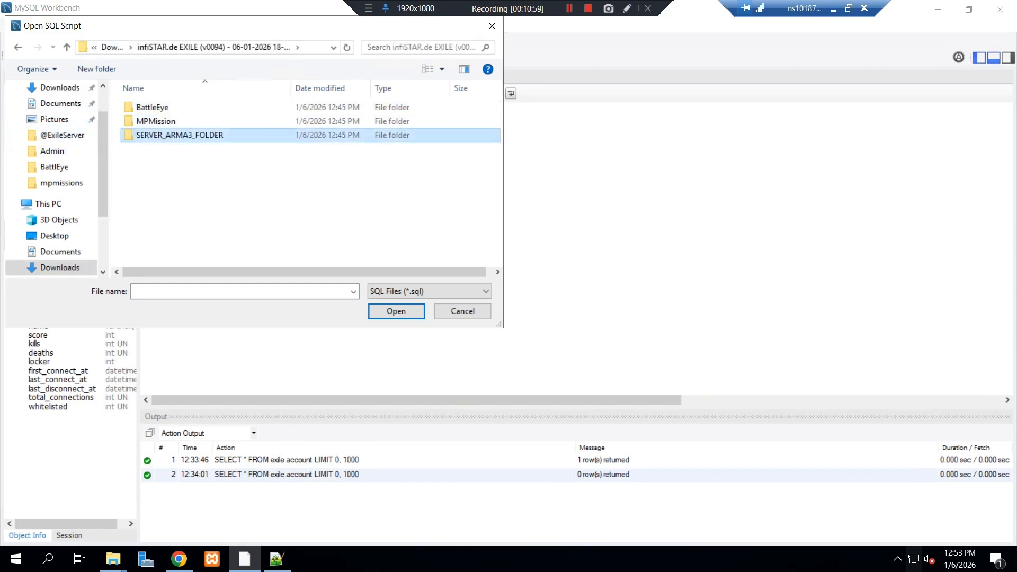
pyautogui.doubleClick(180, 135)
pyautogui.doubleClick(164, 121)
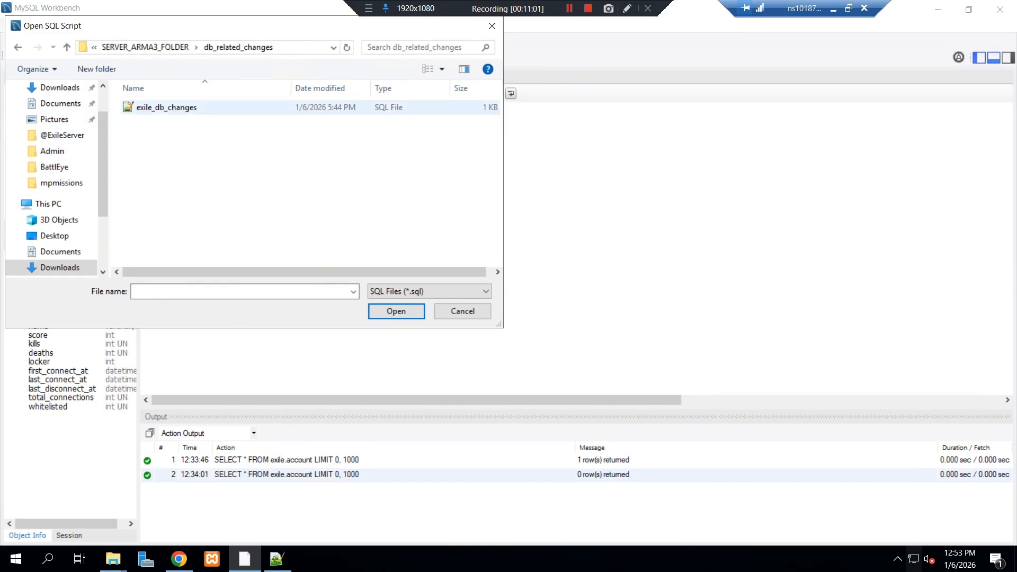
pyautogui.click(166, 107)
pyautogui.click(396, 311)
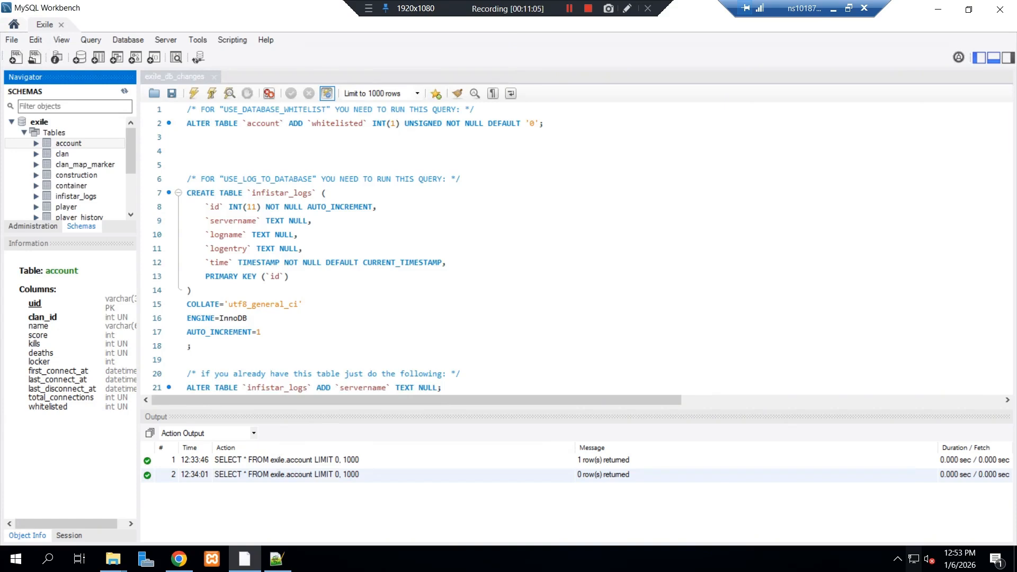
# Run the whitelisted-column ALTER TABLE, check infistar_logs has no rows, then close Workbench.
pyautogui.click(194, 94)
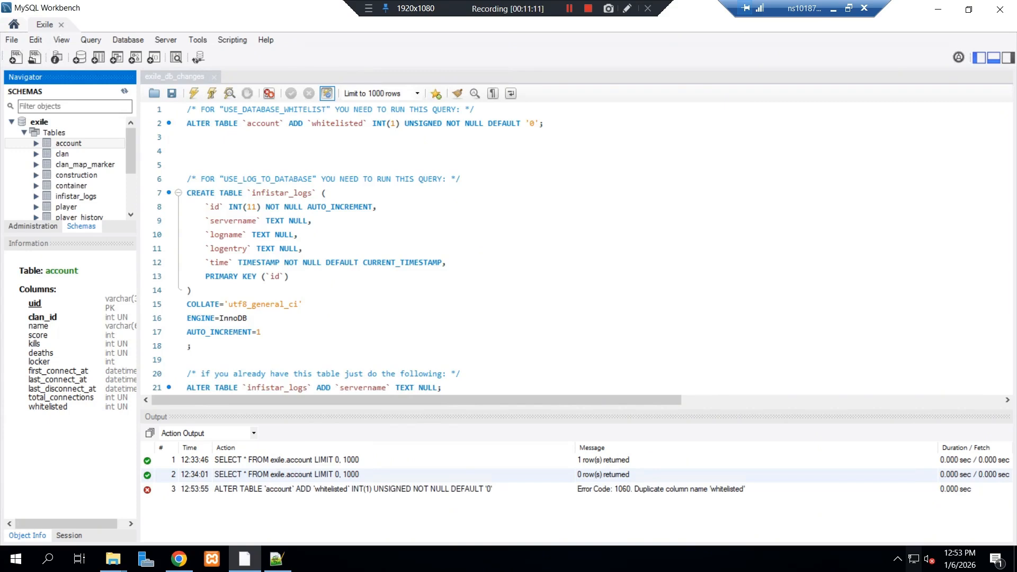
pyautogui.scroll(-1, 80, 185)
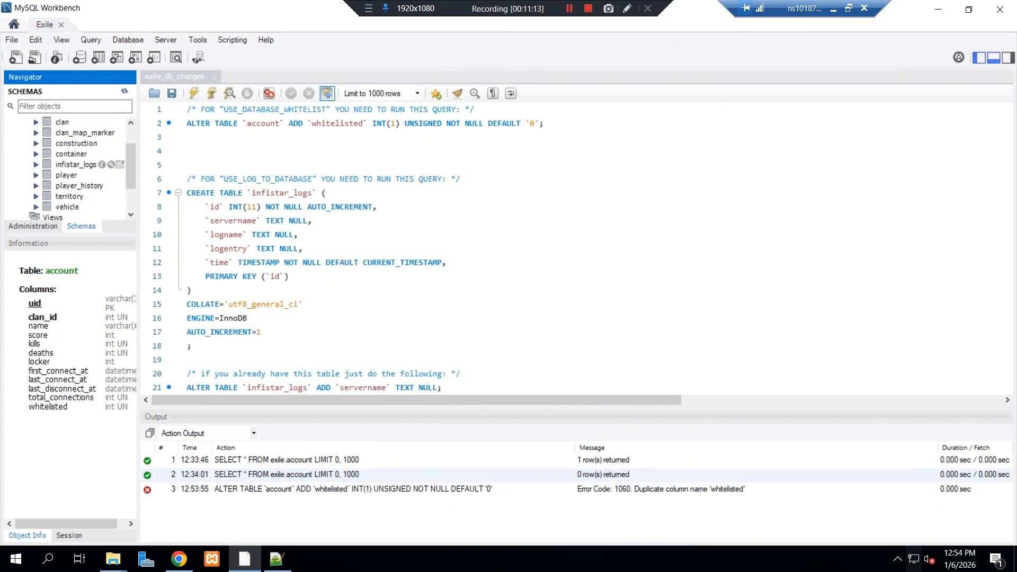
pyautogui.click(75, 165)
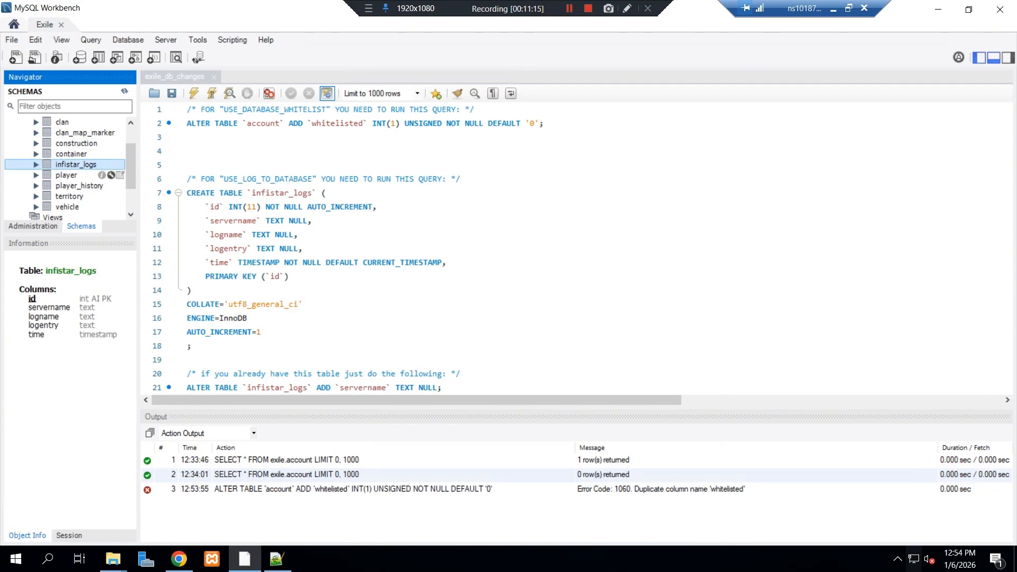
pyautogui.click(120, 164)
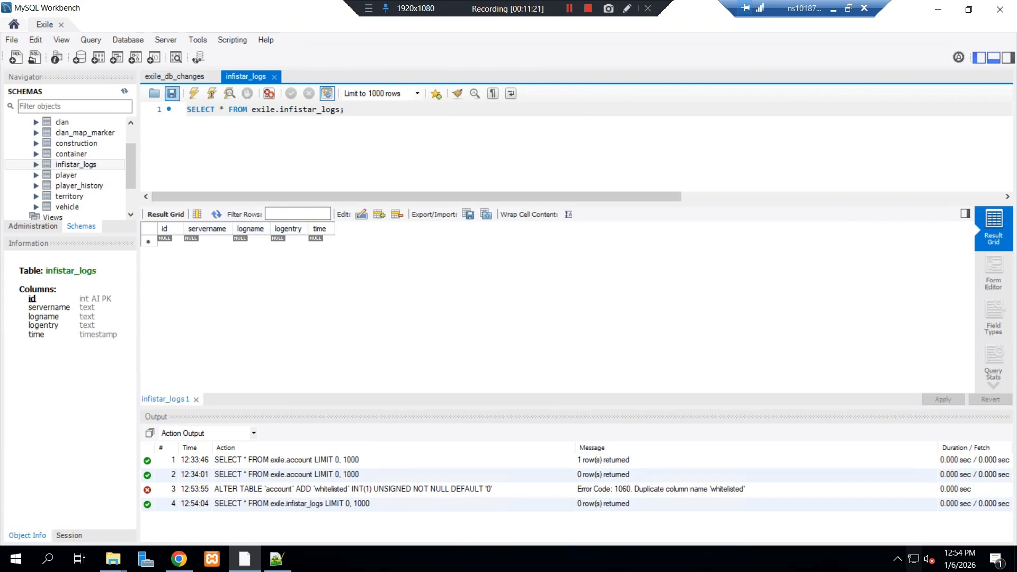
pyautogui.hotkey('ctrl', 'w')
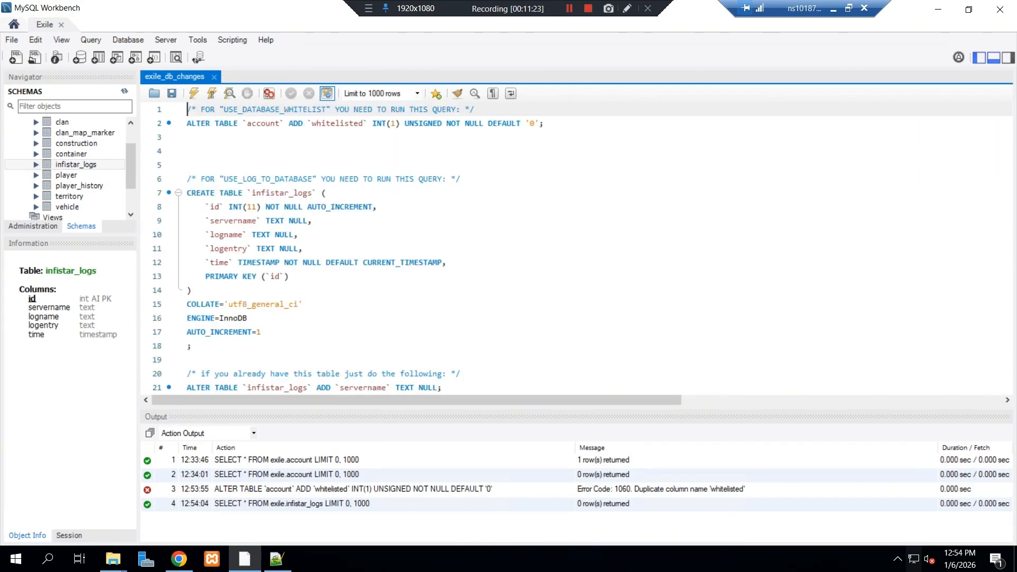
pyautogui.hotkey('ctrl', 'w')
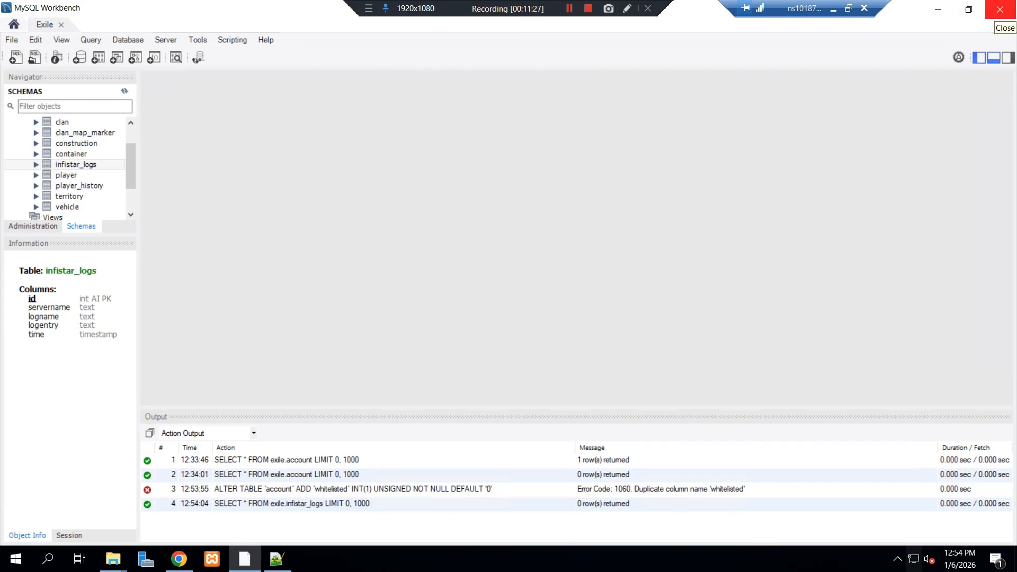
pyautogui.click(1000, 10)
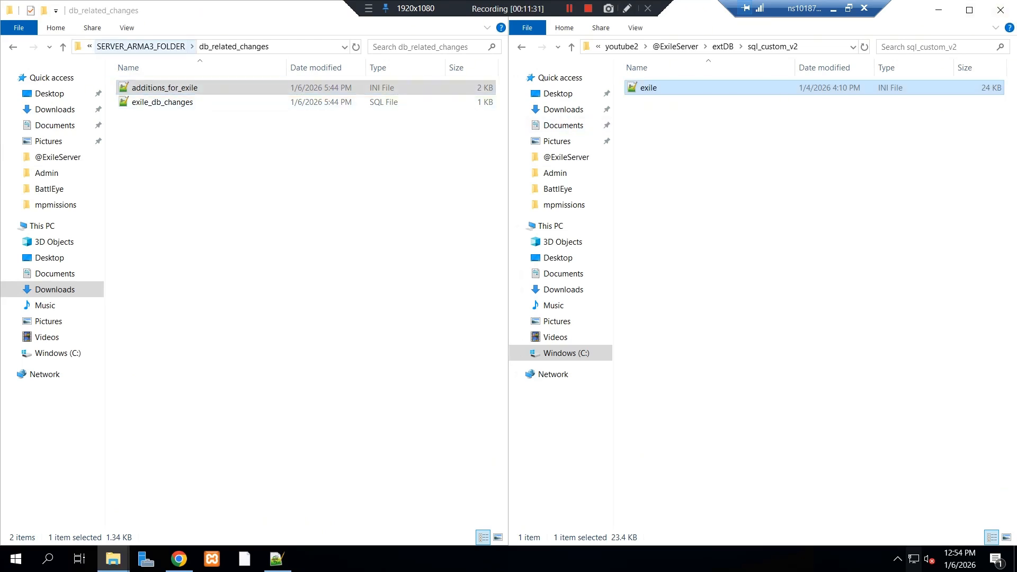
pyautogui.click(141, 46)
pyautogui.click(153, 46)
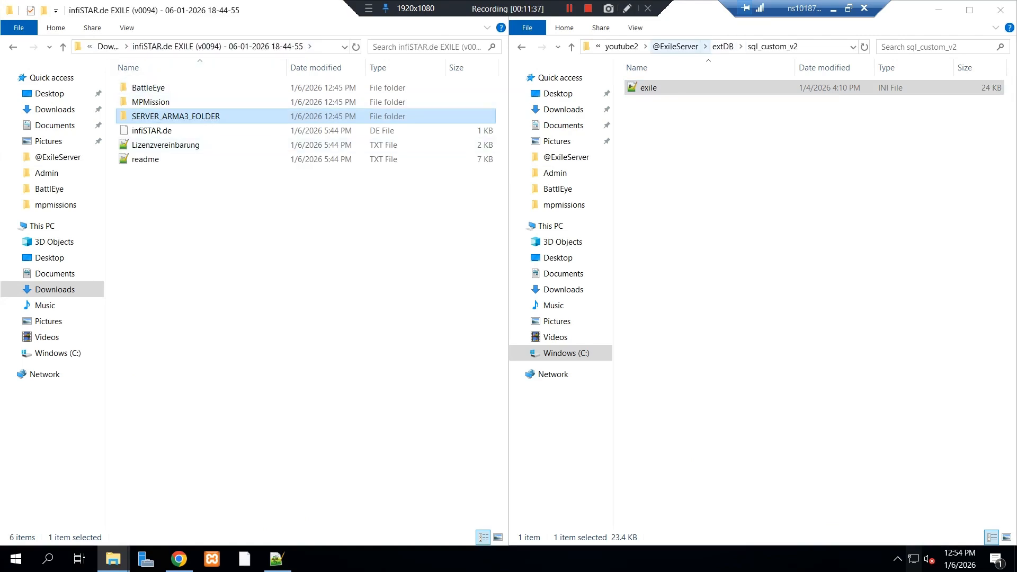
pyautogui.click(621, 46)
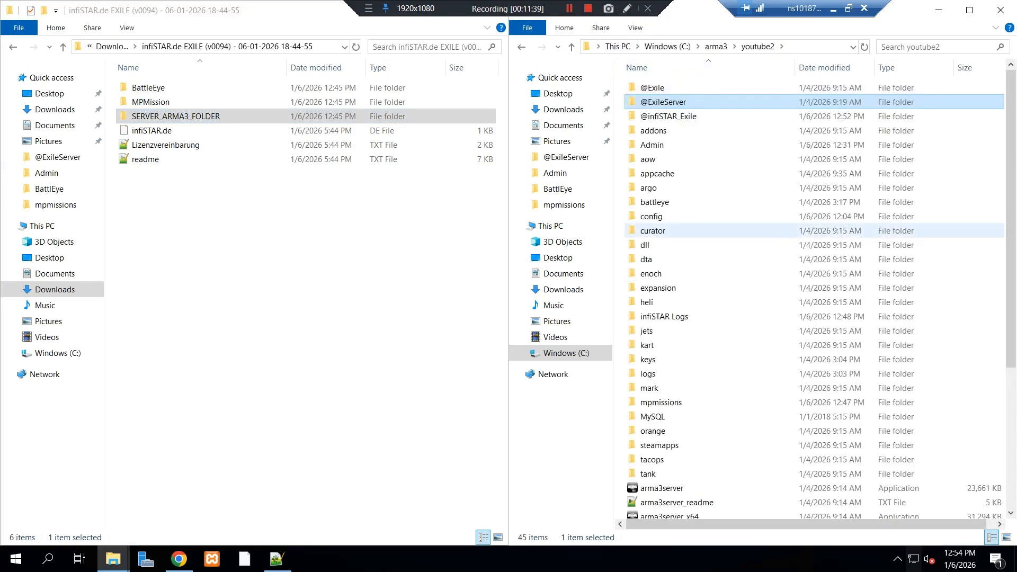
pyautogui.doubleClick(661, 402)
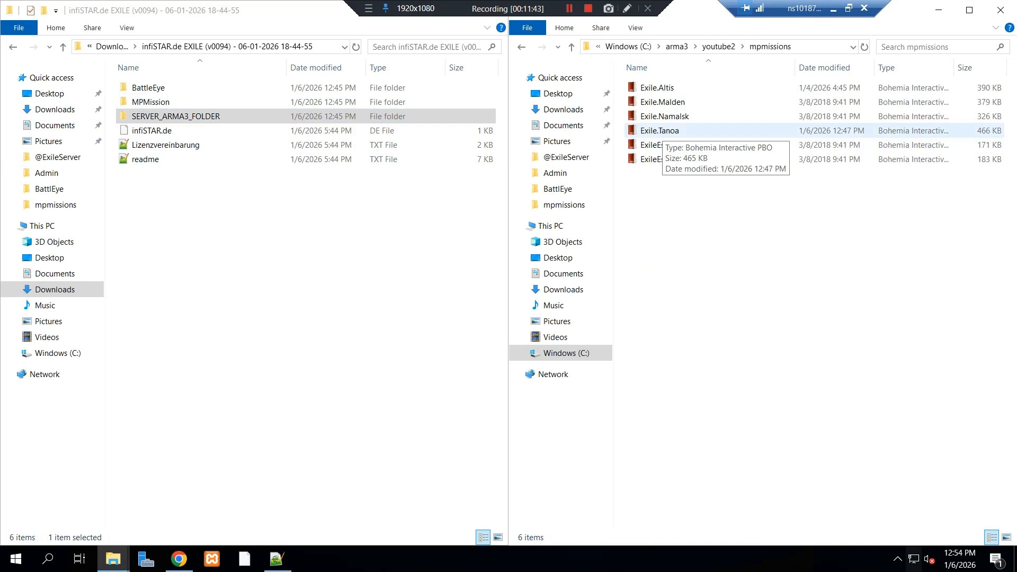
pyautogui.click(718, 46)
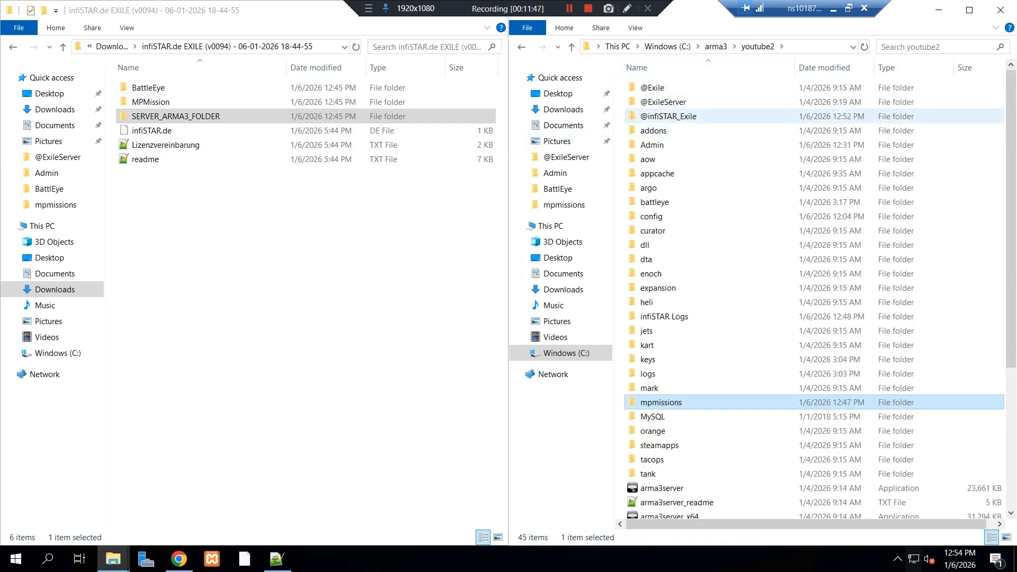
pyautogui.doubleClick(669, 116)
pyautogui.doubleClick(653, 87)
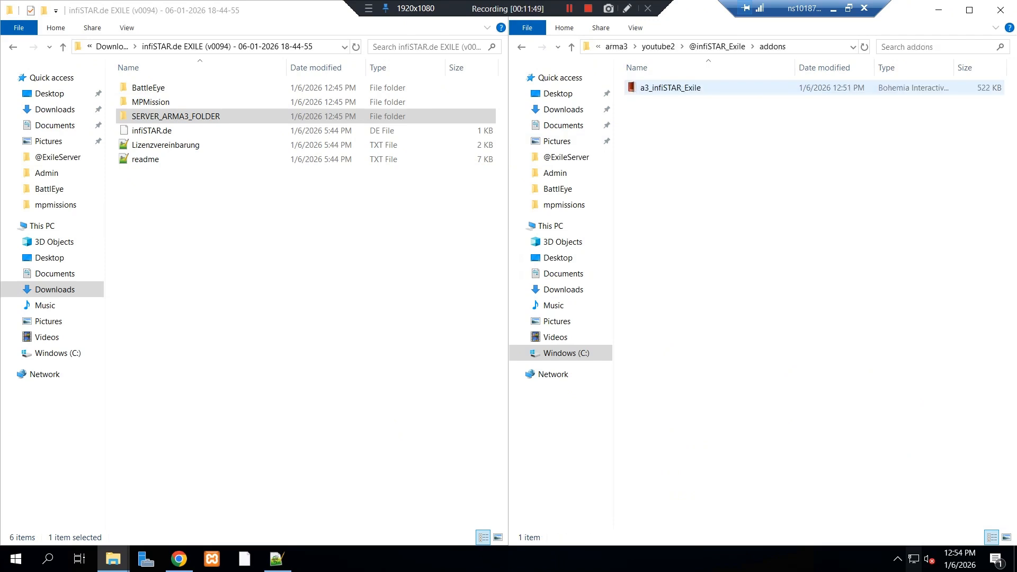
pyautogui.click(717, 47)
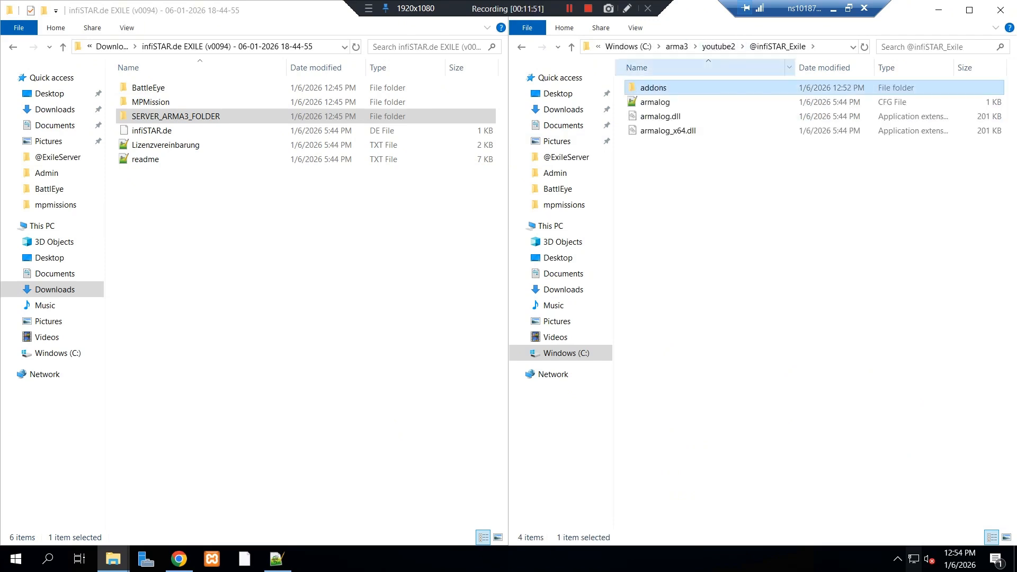
pyautogui.doubleClick(655, 102)
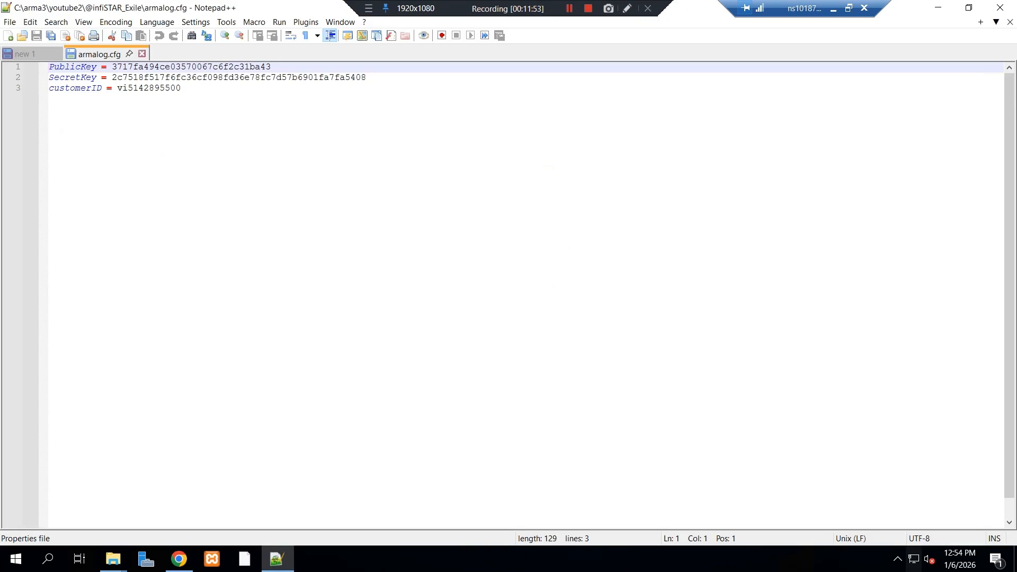
# Snap Notepad++ to the left and the infiSTAR Vision browser window to the right.
pyautogui.moveTo(289, 8); pyautogui.dragTo(0, 12)
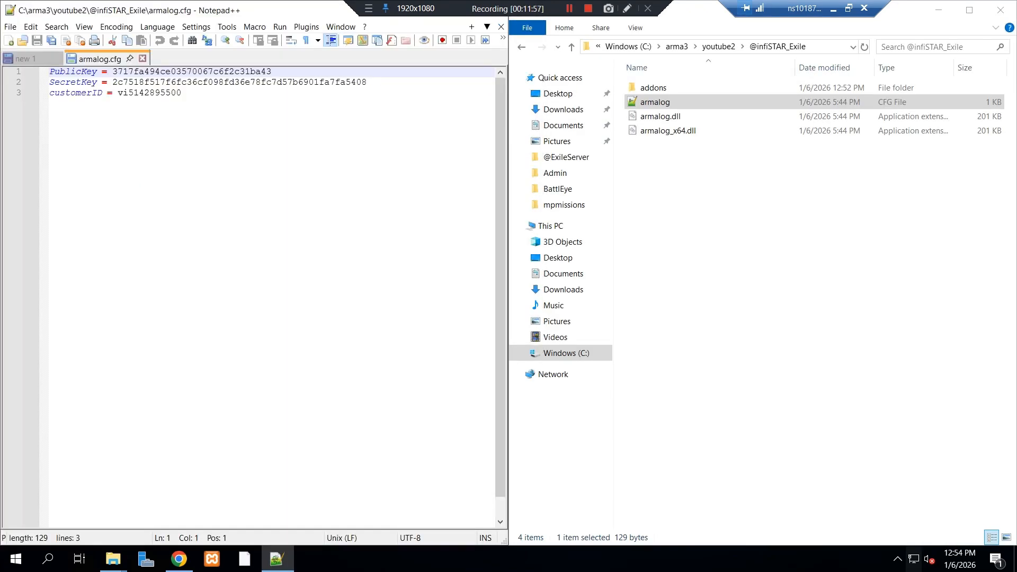
pyautogui.click(179, 559)
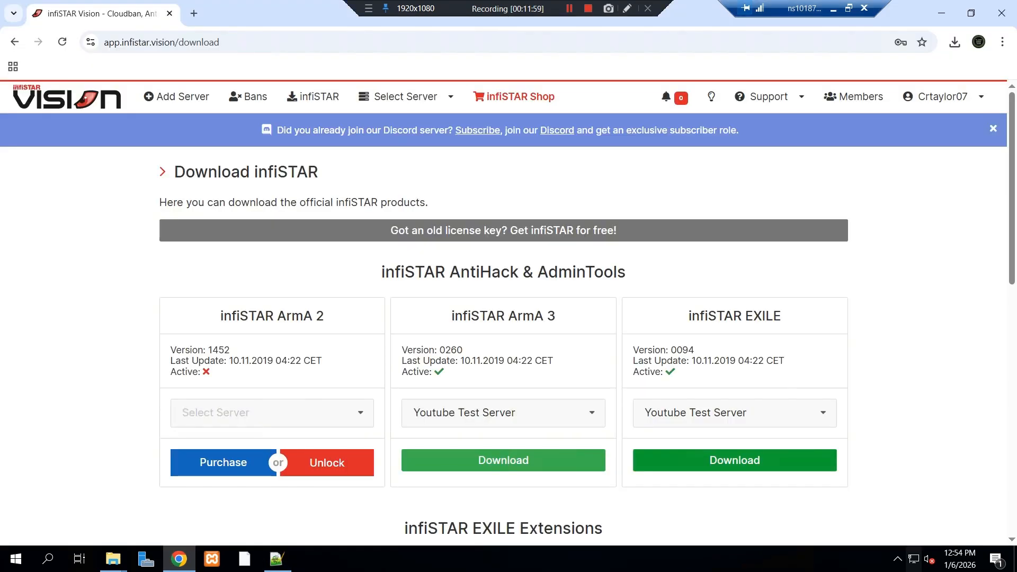
pyautogui.moveTo(697, 10); pyautogui.dragTo(1016, 74)
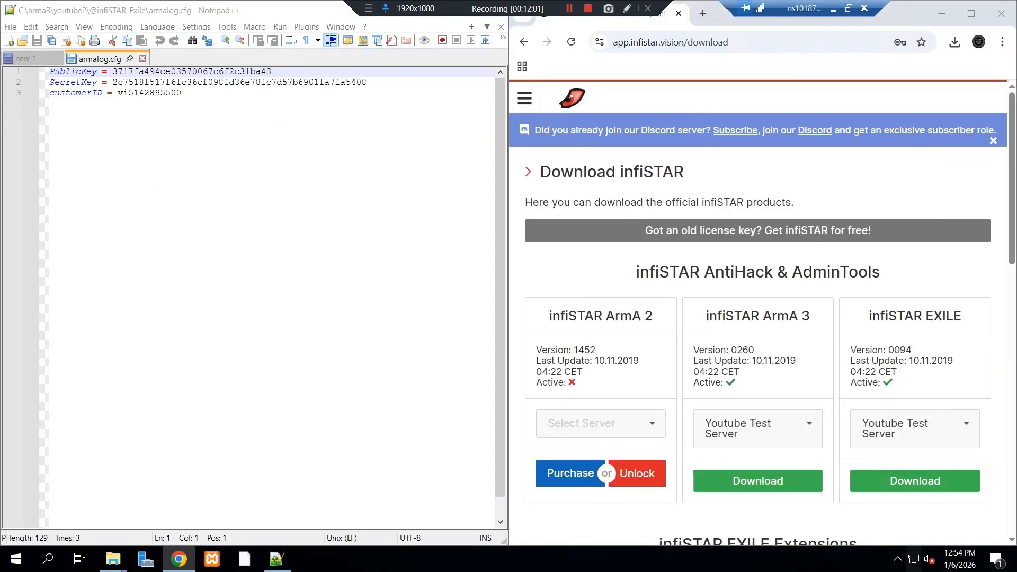
pyautogui.scroll(-8, 758, 318)
pyautogui.scroll(15, 757, 317)
# Compare armalog.cfg's keys with the Youtube Test Server's API Access Keys on infiSTAR Vision, then close Chrome.
pyautogui.click(525, 98)
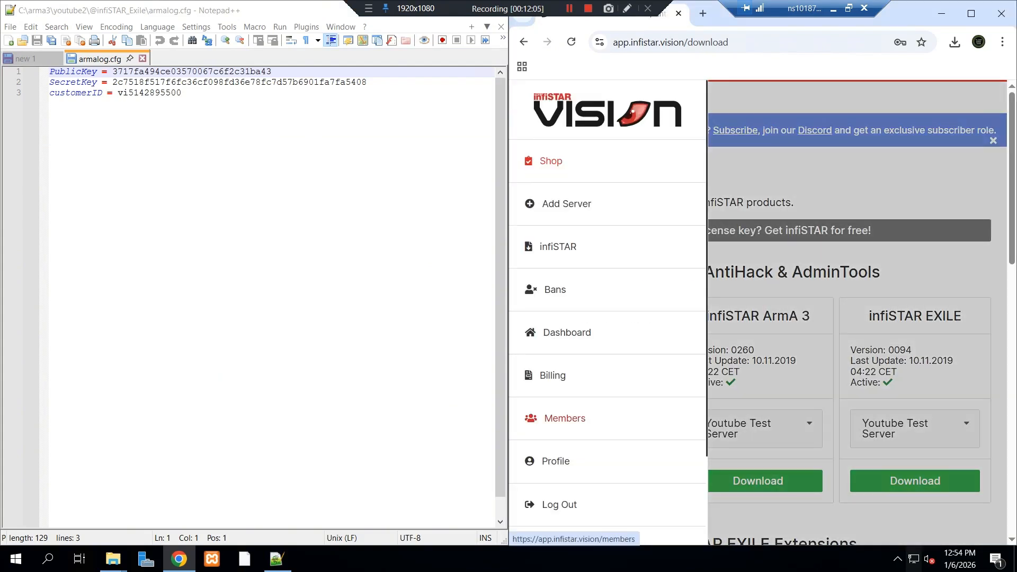
pyautogui.click(567, 332)
pyautogui.scroll(-5, 758, 318)
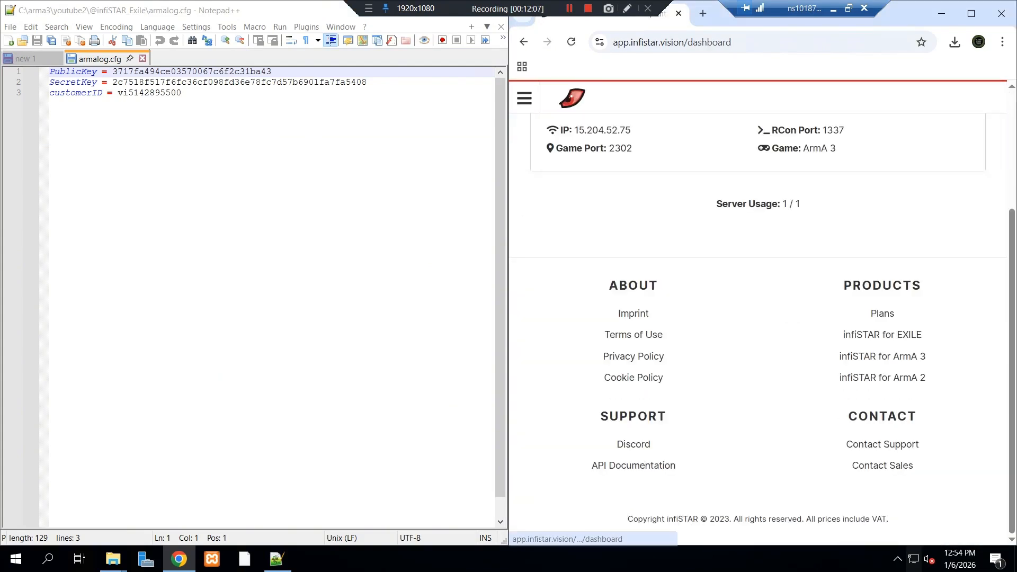
pyautogui.scroll(3, 758, 318)
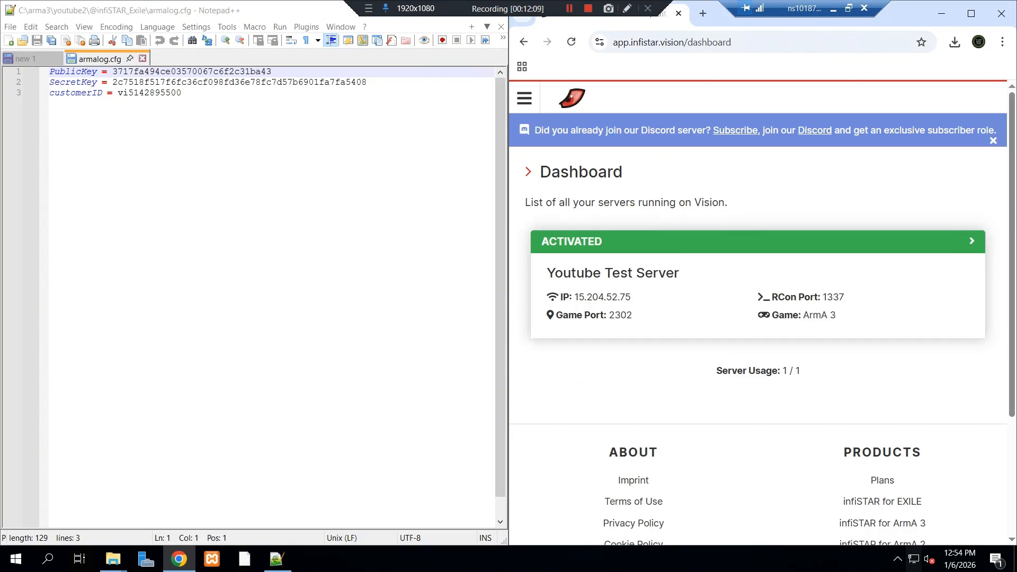
pyautogui.click(783, 238)
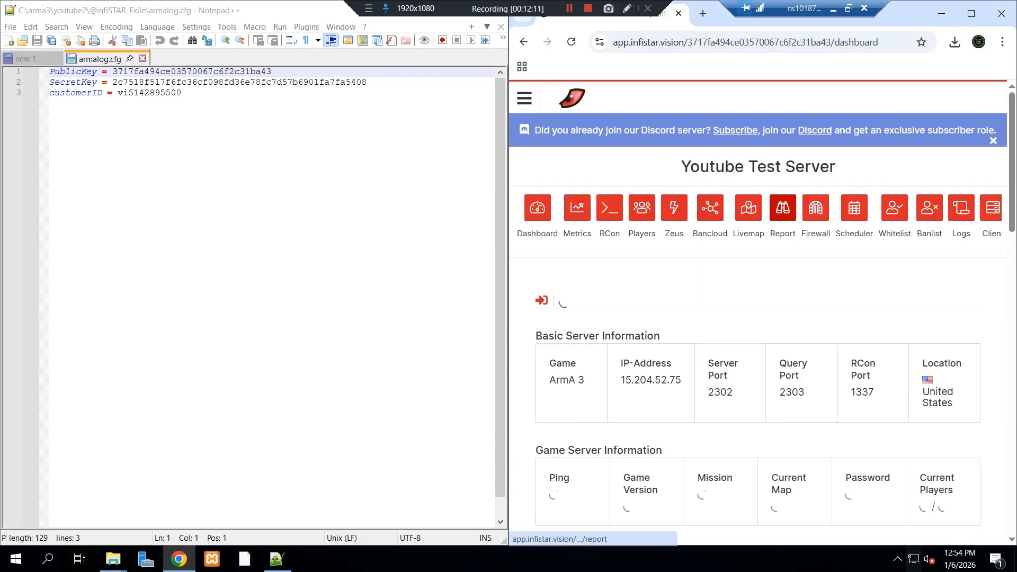
pyautogui.scroll(-10, 783, 208)
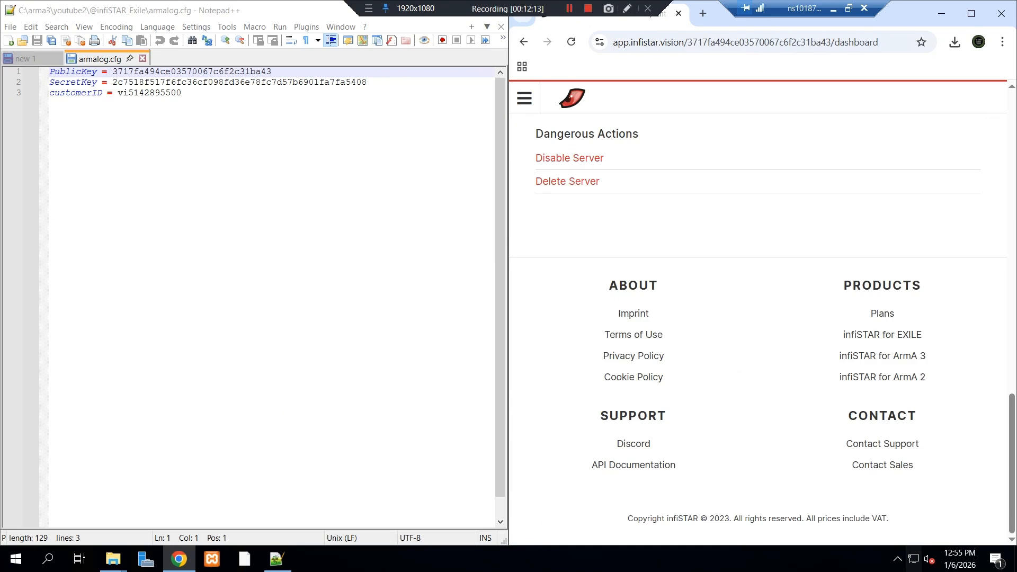
pyautogui.scroll(8, 757, 318)
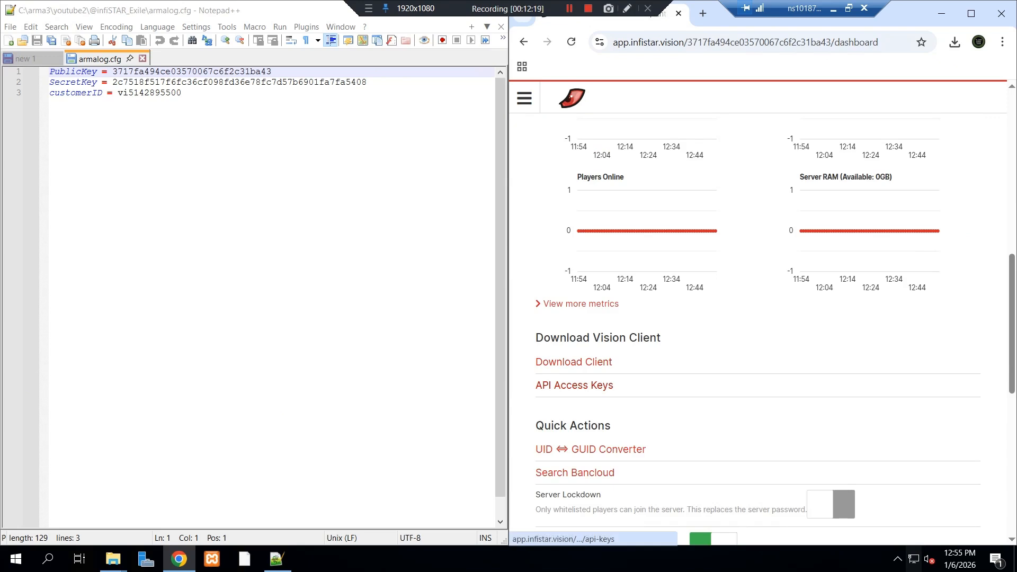
pyautogui.click(574, 385)
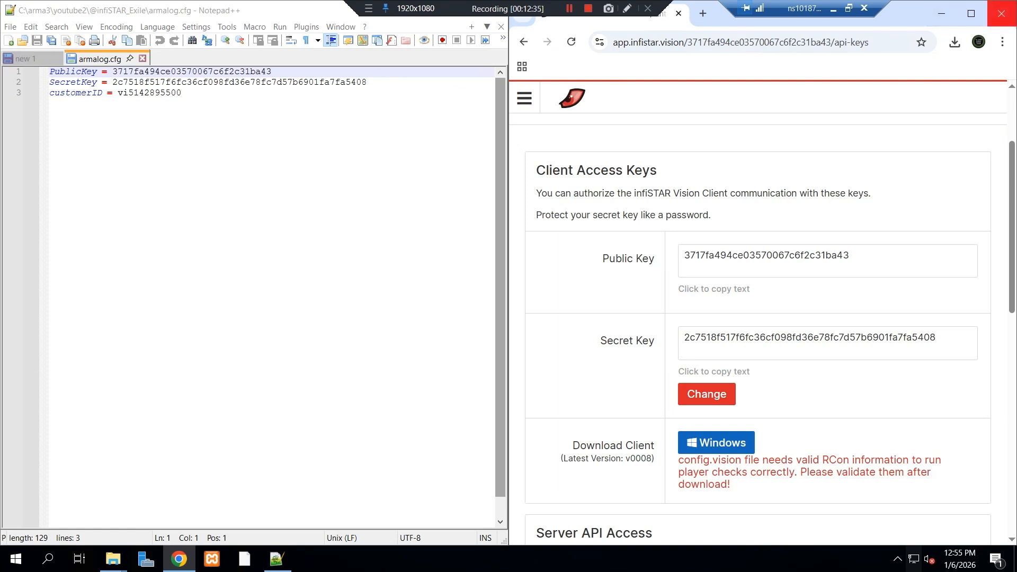
pyautogui.click(1001, 13)
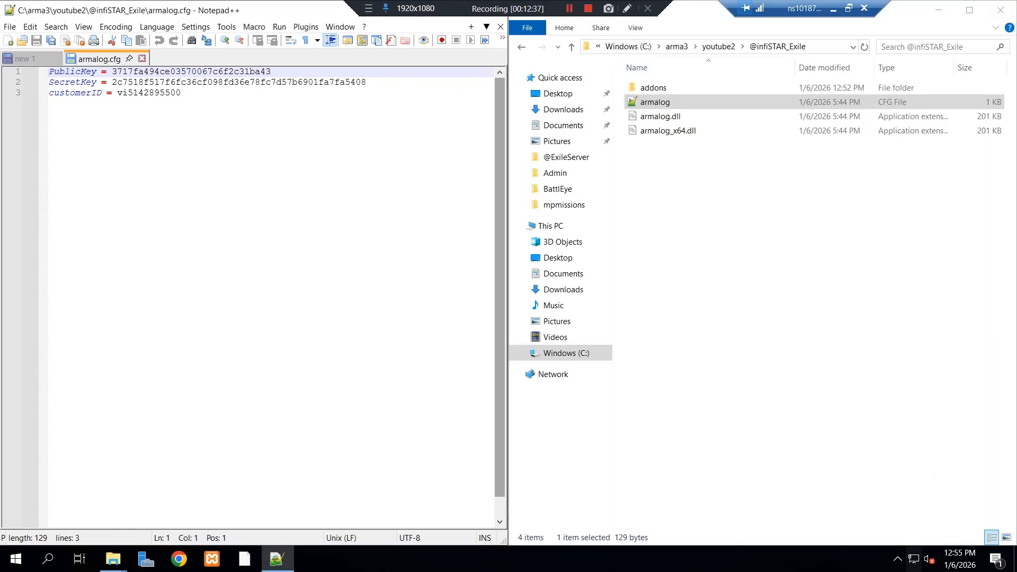
# Close Notepad++ and the infiSTAR package Explorer window.
pyautogui.moveTo(296, 9); pyautogui.dragTo(444, 135)
pyautogui.click(651, 135)
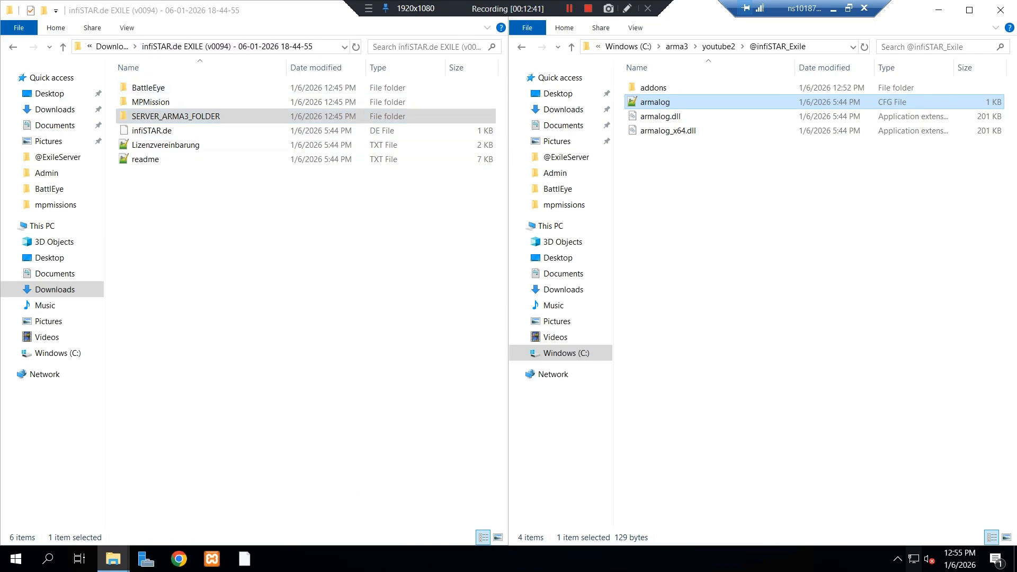
pyautogui.moveTo(297, 9); pyautogui.dragTo(266, 99)
pyautogui.click(561, 99)
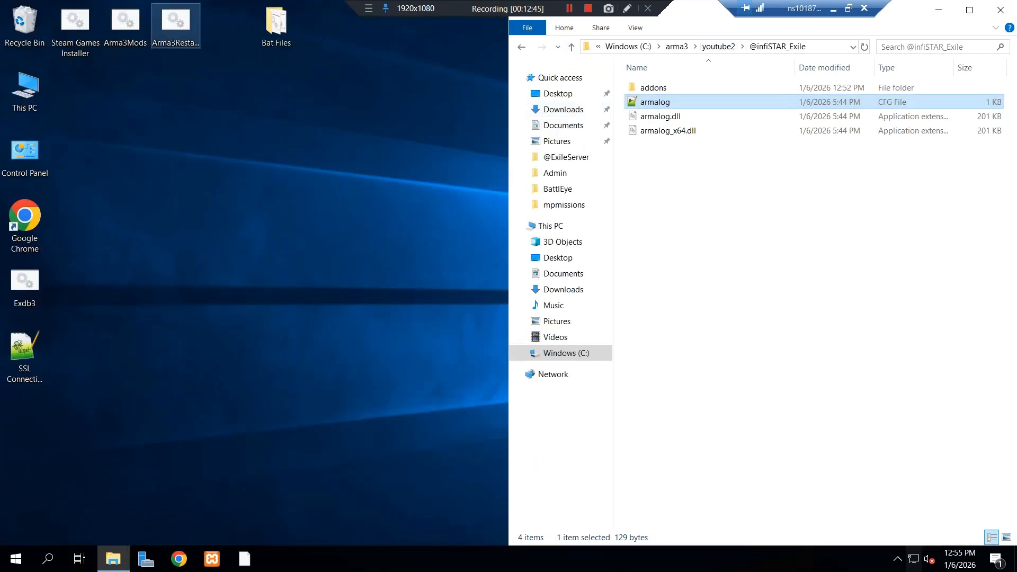
# Launch the Exile server from the Youtube2 batch file, then close Exile Monitor and Bat Files.
pyautogui.doubleClick(276, 24)
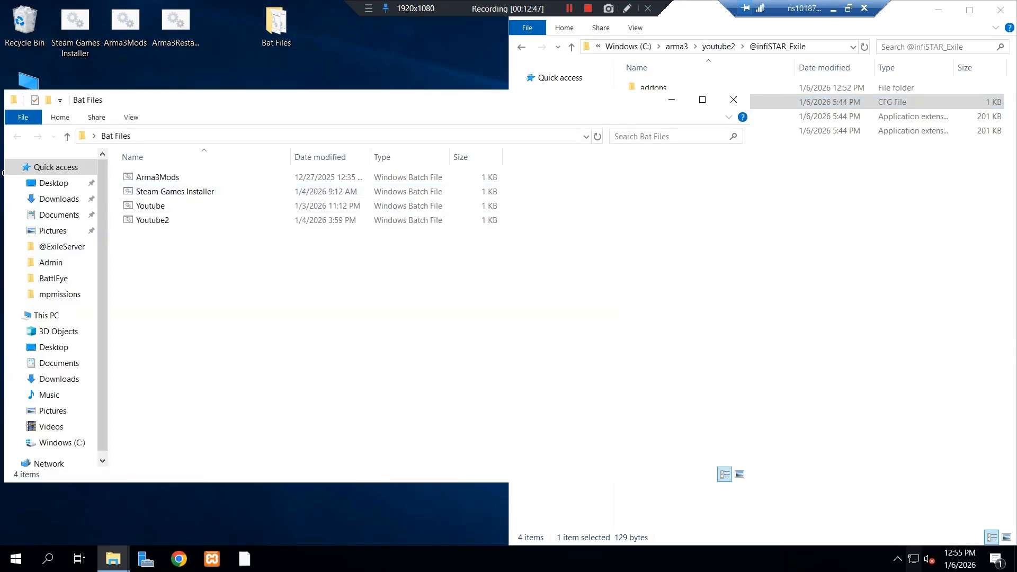
pyautogui.doubleClick(152, 219)
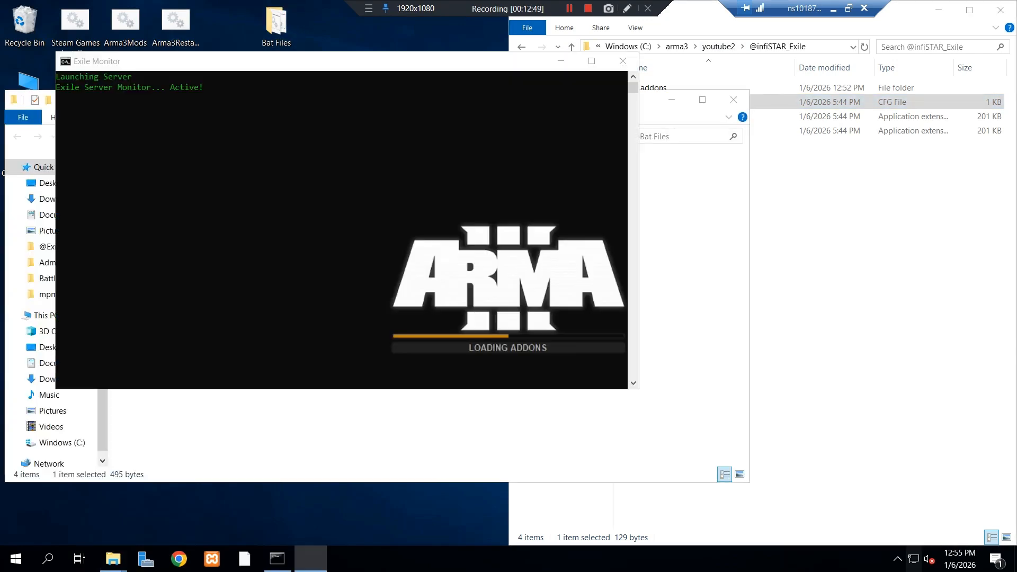
pyautogui.click(623, 61)
pyautogui.click(734, 100)
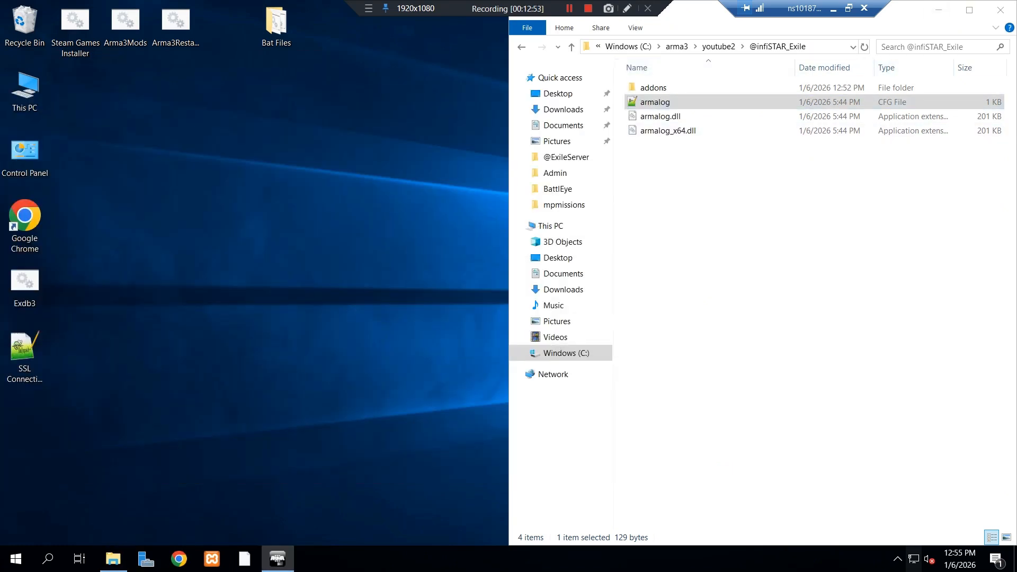
# Open Arma 3's Server Browser, add the server via Direct Connect, and select youtube 2.
pyautogui.click(719, 47)
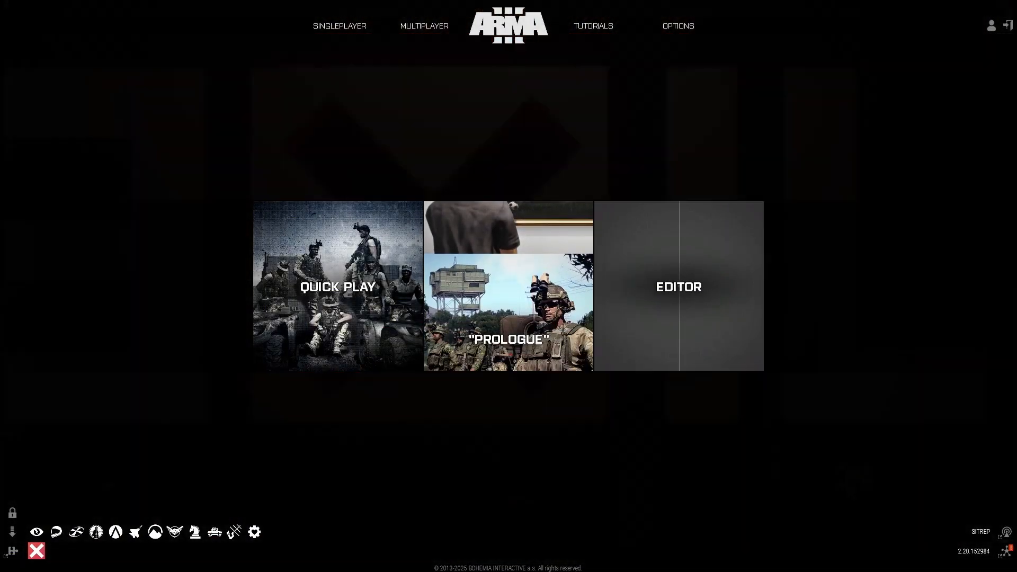
pyautogui.moveTo(424, 26)
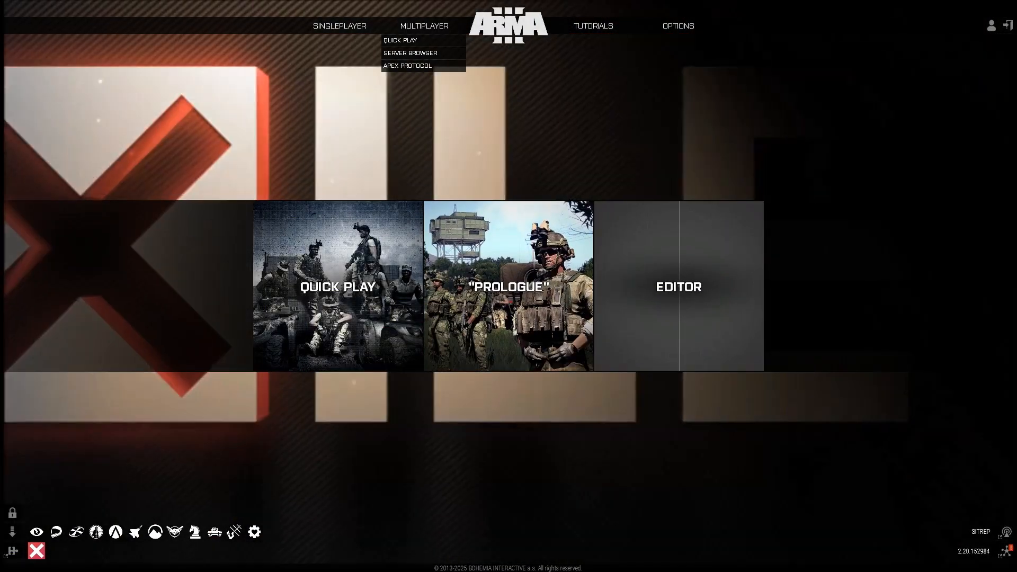
pyautogui.click(410, 53)
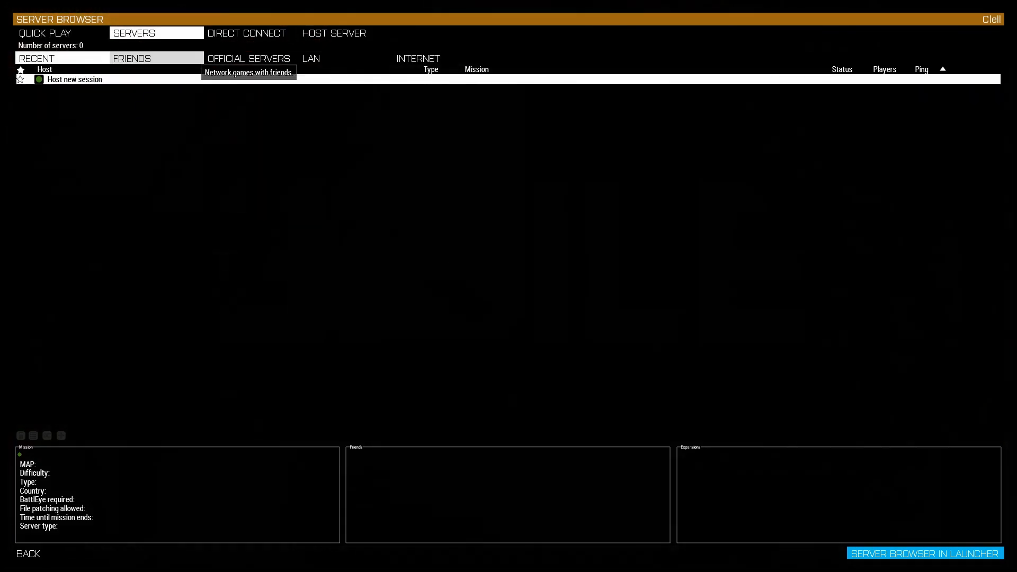
pyautogui.click(337, 58)
pyautogui.click(245, 58)
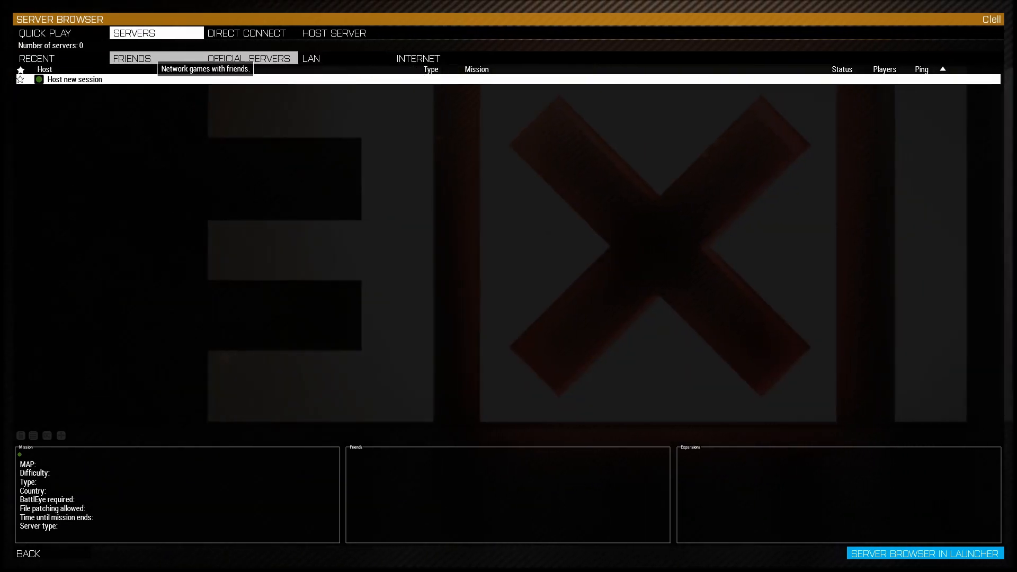
pyautogui.click(149, 58)
pyautogui.click(73, 58)
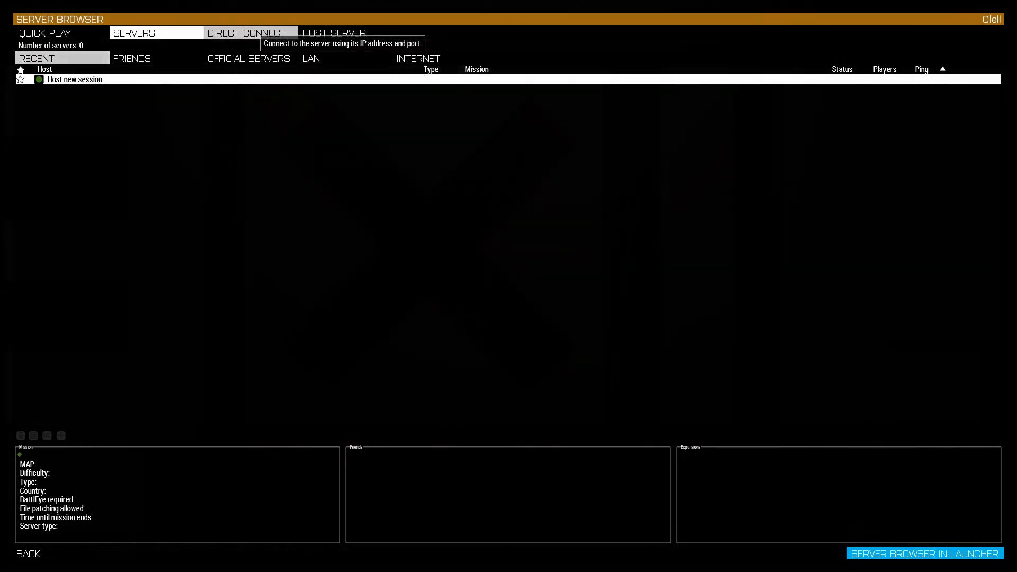
pyautogui.click(247, 33)
pyautogui.click(509, 305)
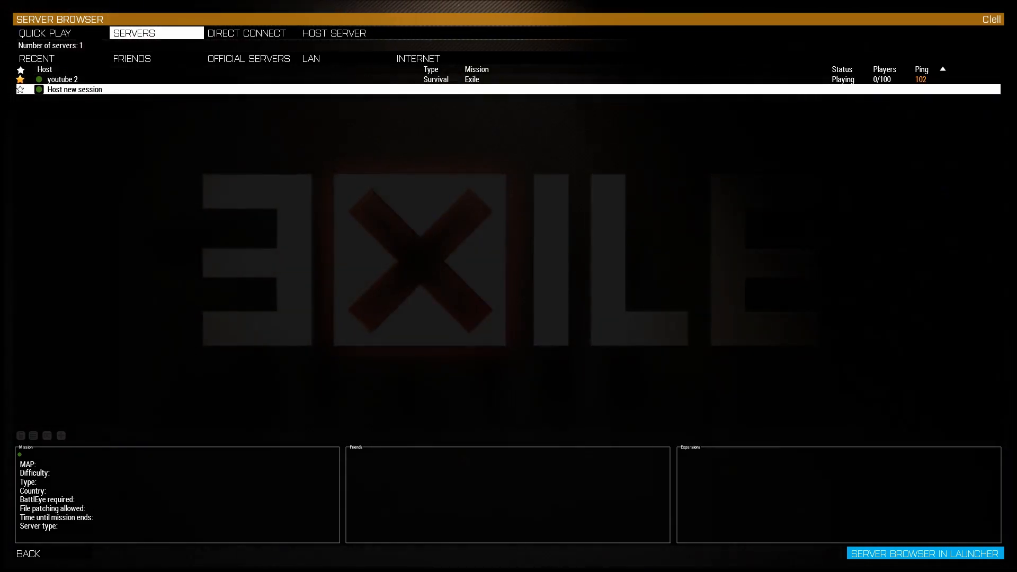
pyautogui.click(63, 79)
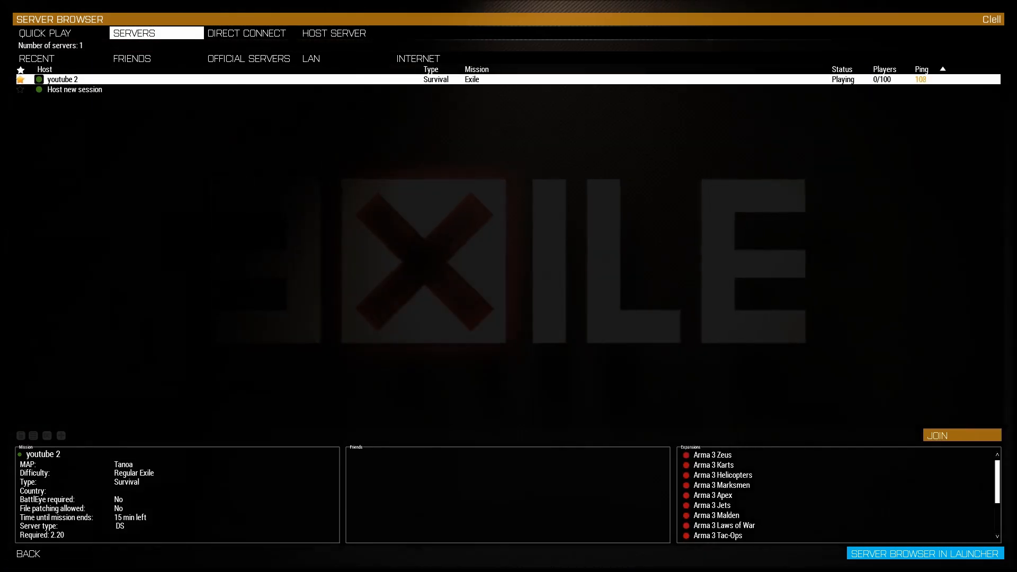
# Join the youtube 2 server and confirm Ovau as the spawn location.
pyautogui.click(962, 435)
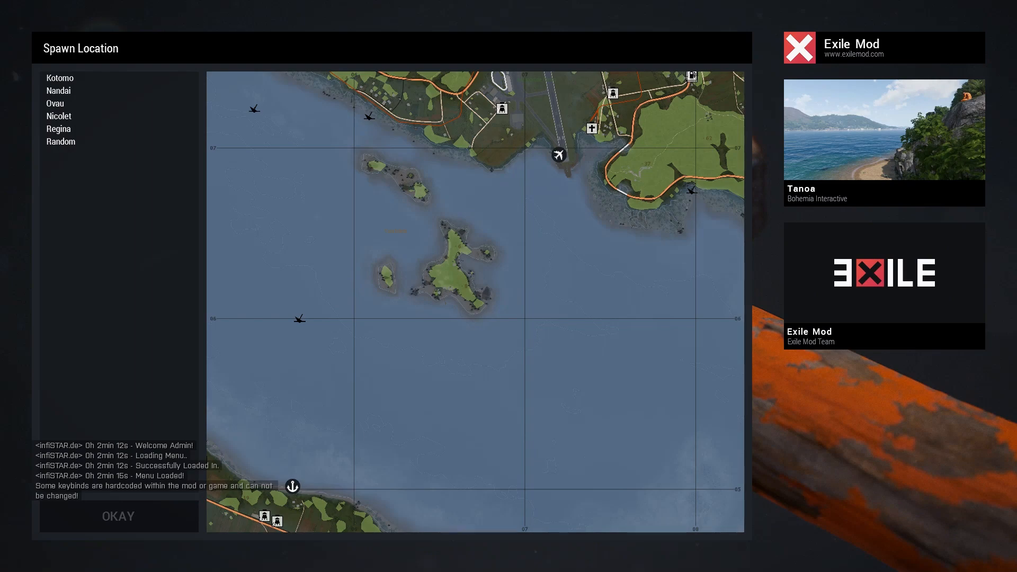
pyautogui.click(55, 104)
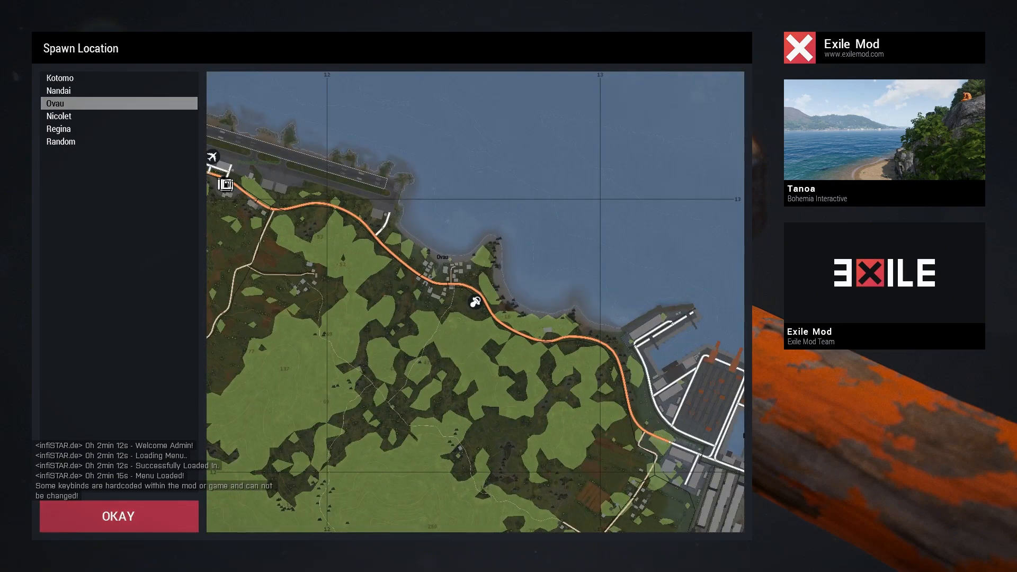
pyautogui.click(119, 516)
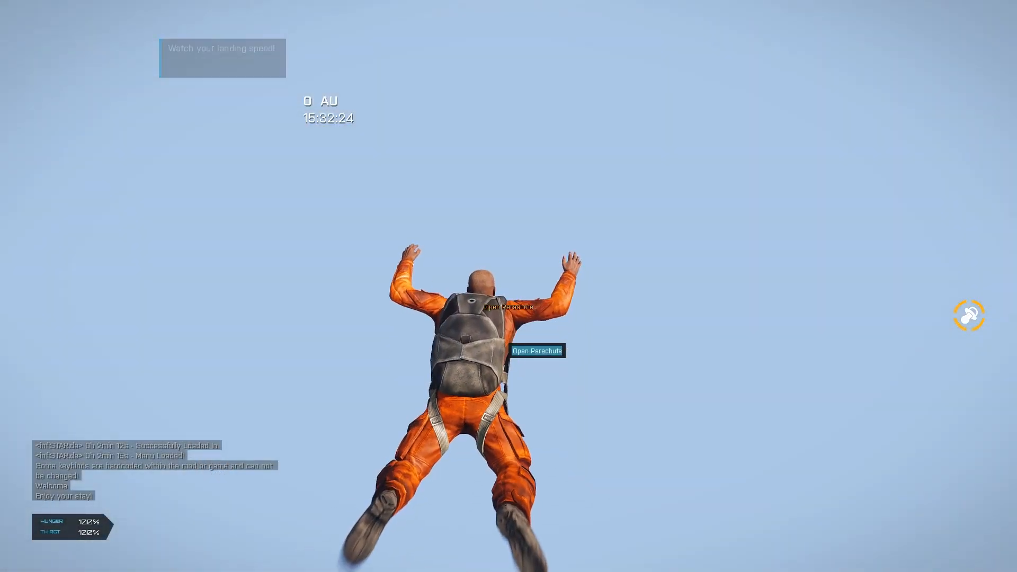
# Spawn a Hunter (Exile_Car_Hunter) from the infiSTAR admin menu's Vehicles list, then close it.
pyautogui.press('F2')
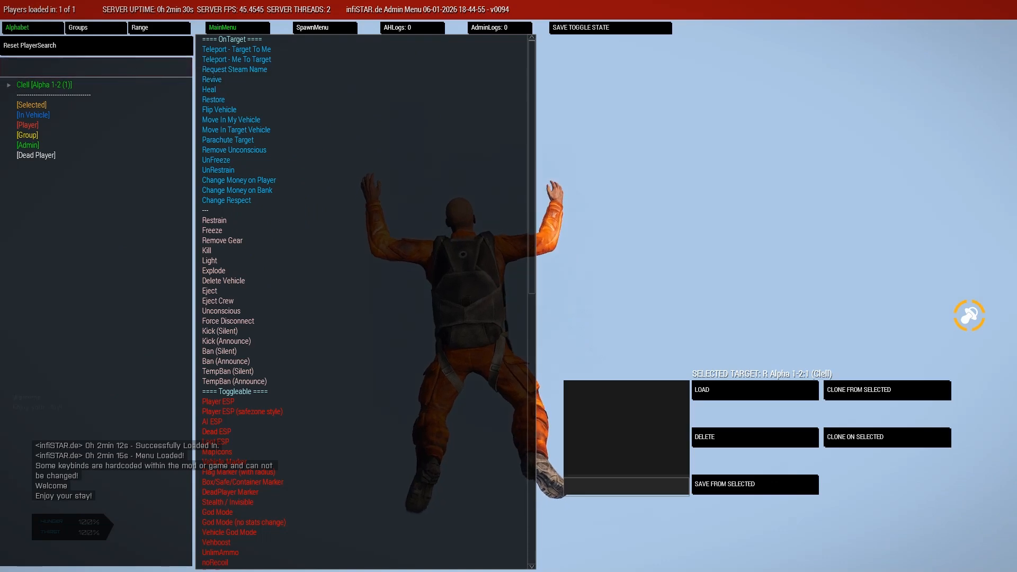
pyautogui.press('F2')
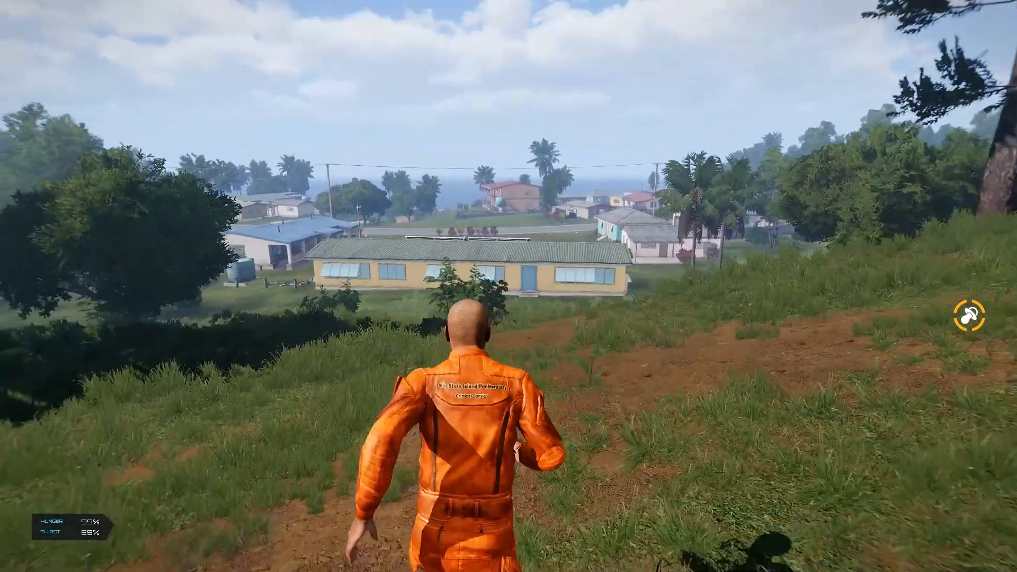
pyautogui.press('F1')
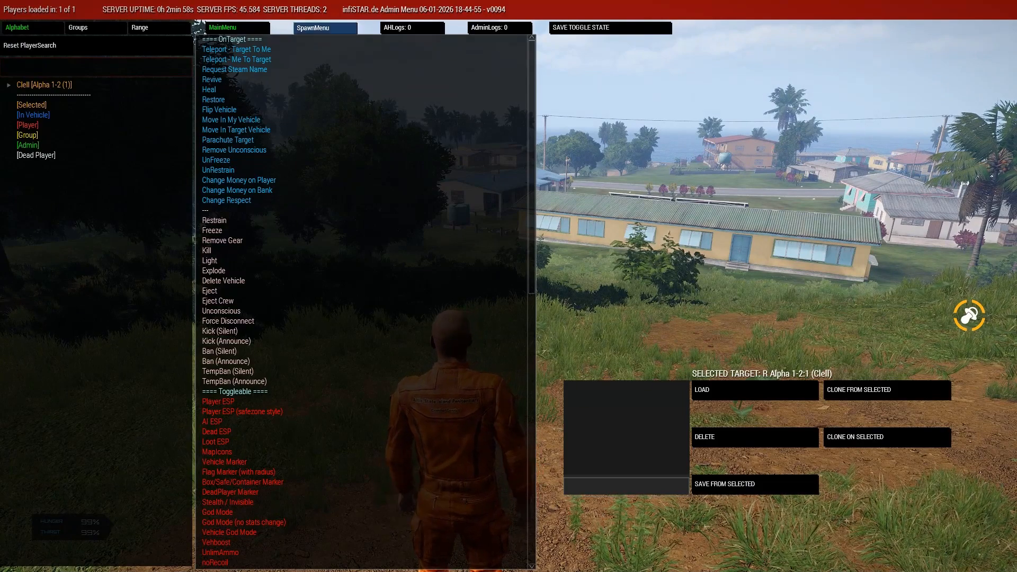
pyautogui.click(324, 28)
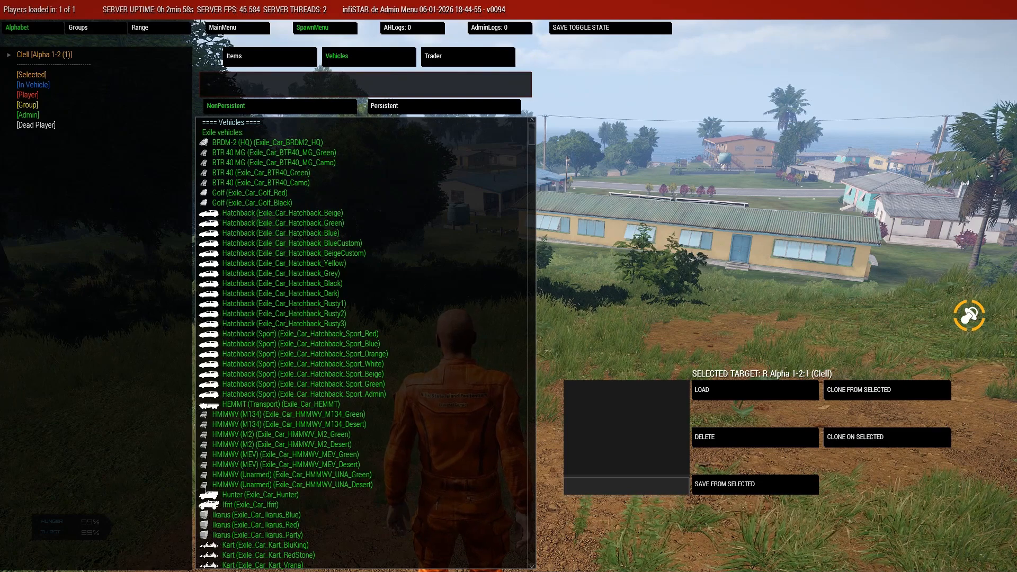
pyautogui.click(260, 495)
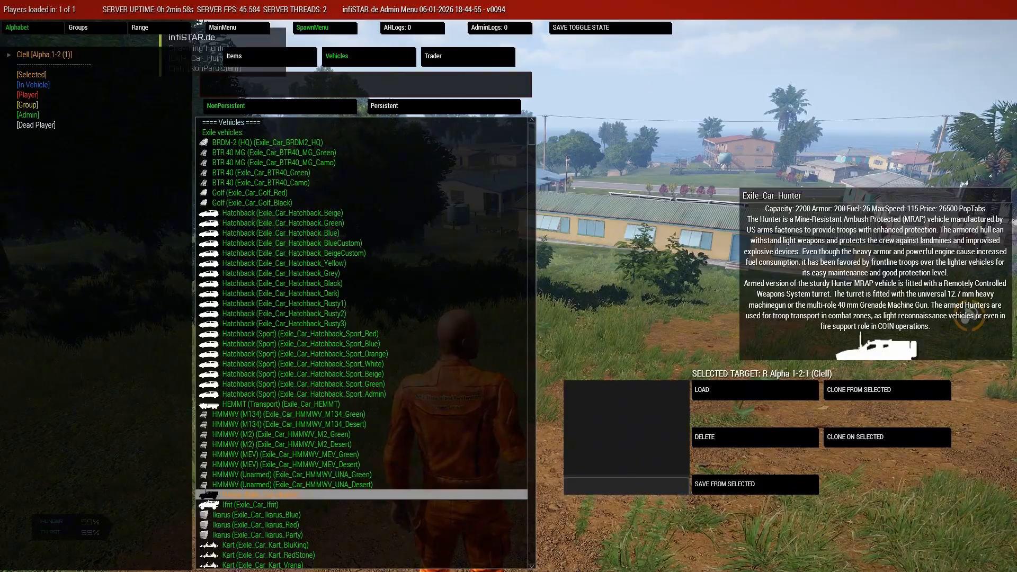
pyautogui.press('Escape')
# Get in the Hunter as driver and drive past the yellow house onto the dirt track.
pyautogui.press('w')
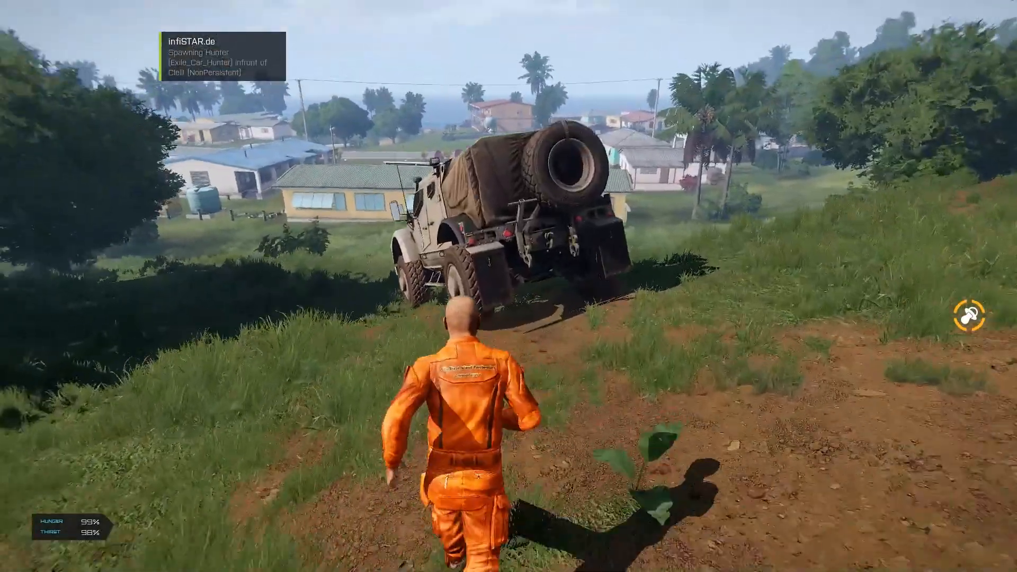
pyautogui.scroll(-1, 509, 309)
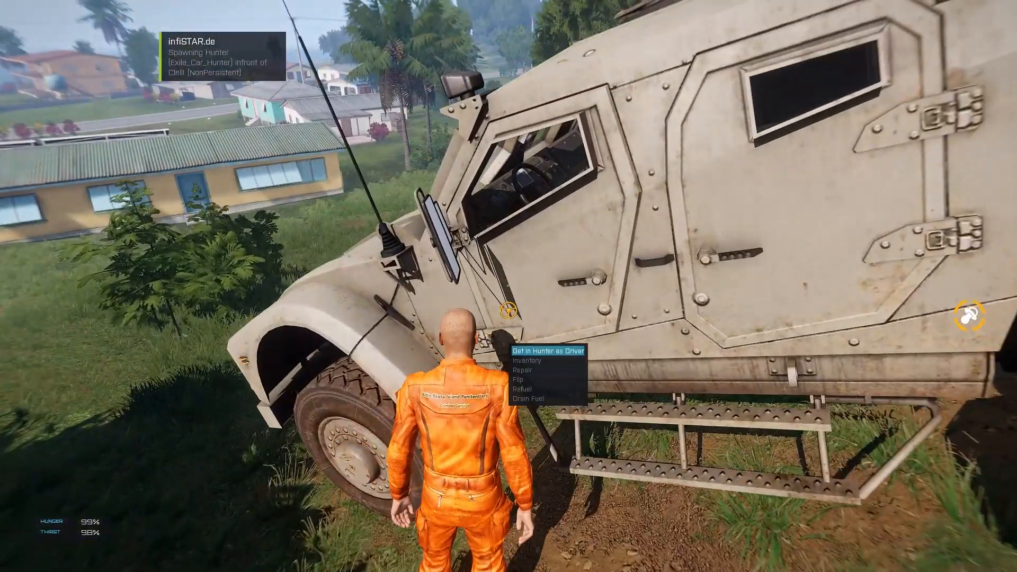
pyautogui.press('space')
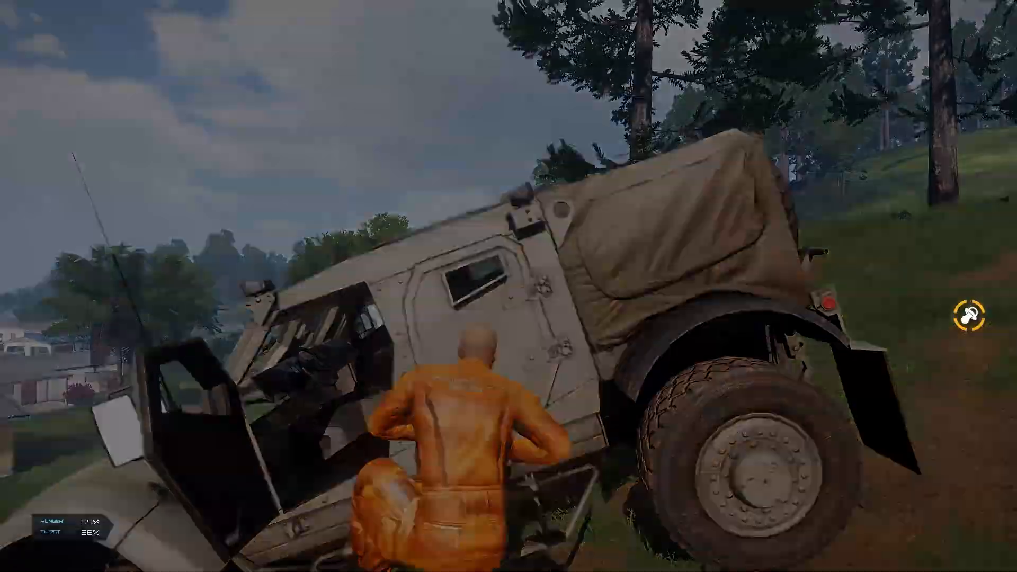
pyautogui.press('w')
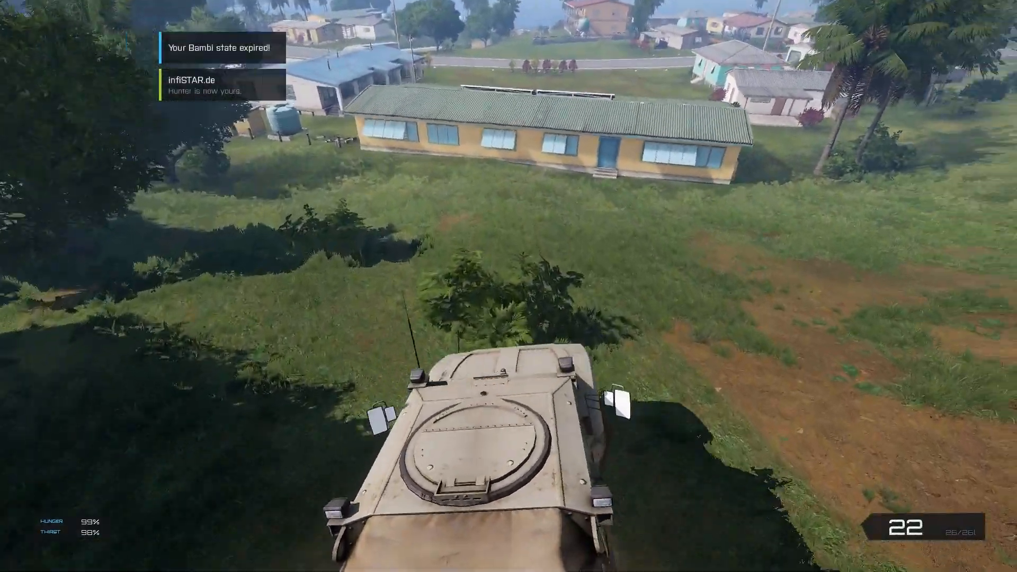
pyautogui.press('d')
pyautogui.press('d')
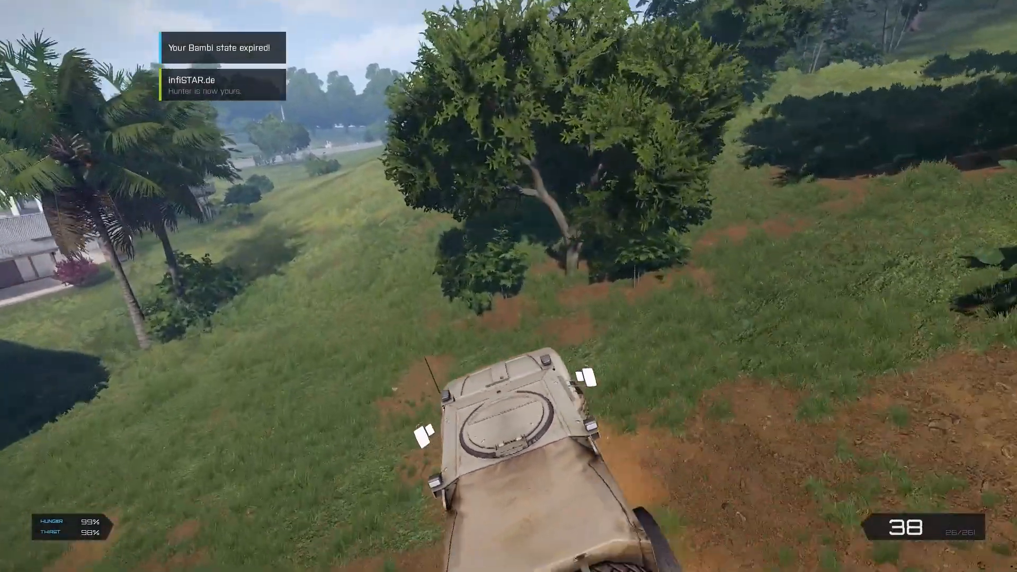
pyautogui.press('a')
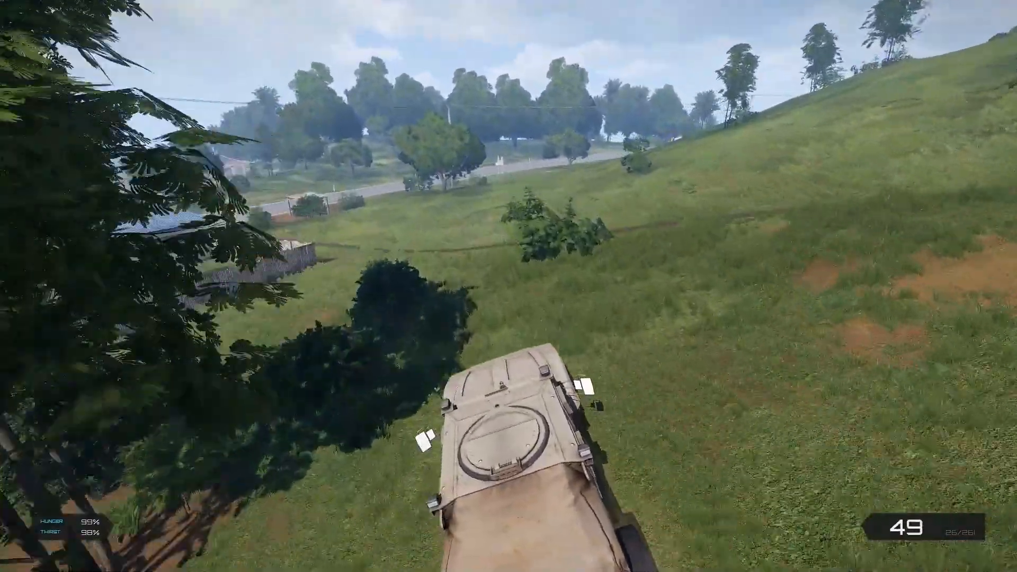
pyautogui.press('a')
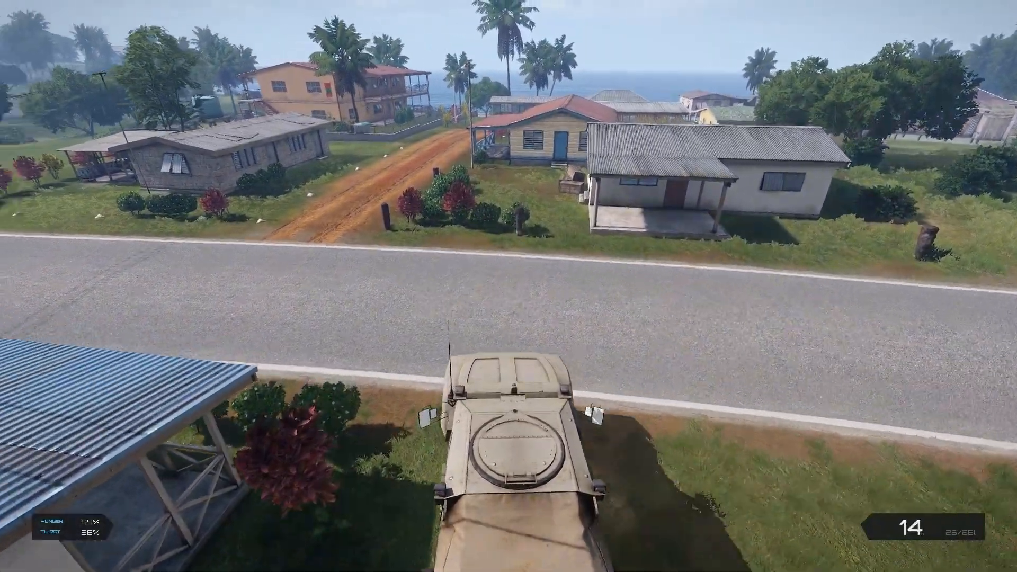
pyautogui.press('w')
pyautogui.press('a')
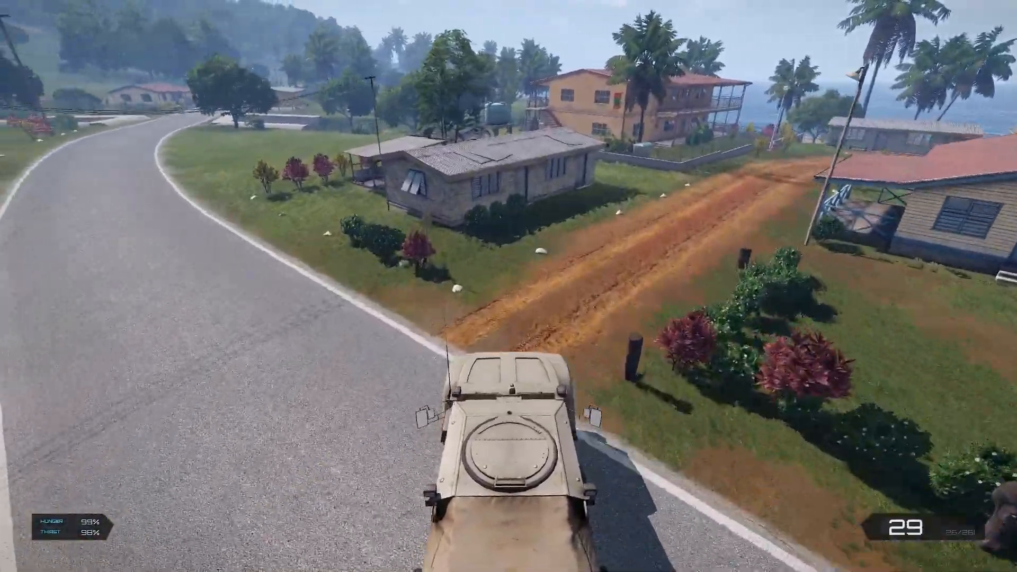
pyautogui.press('d')
pyautogui.press('w')
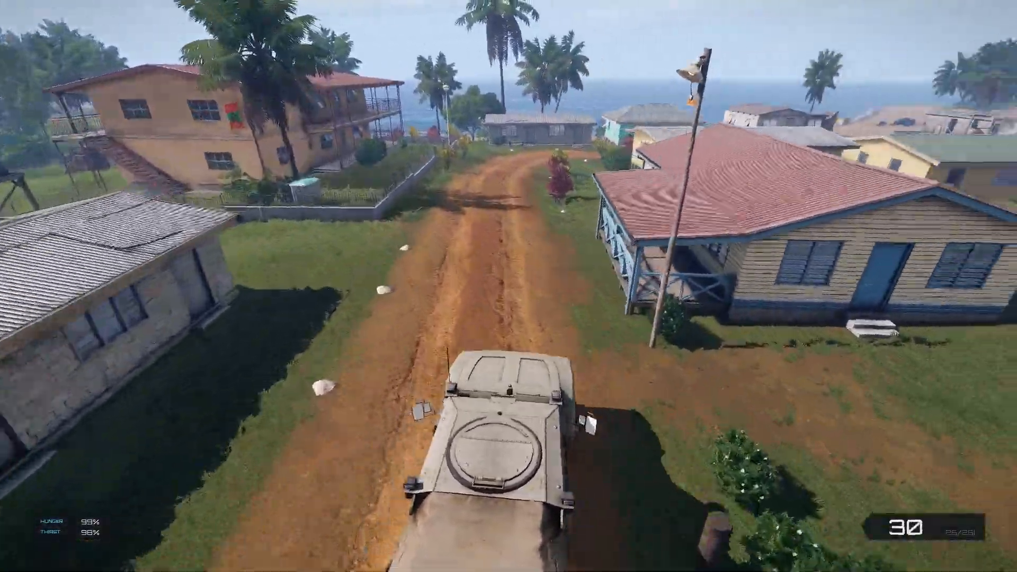
# Weave the Hunter between the houses down onto the beach and brake to a stop.
pyautogui.press('w')
pyautogui.press('d')
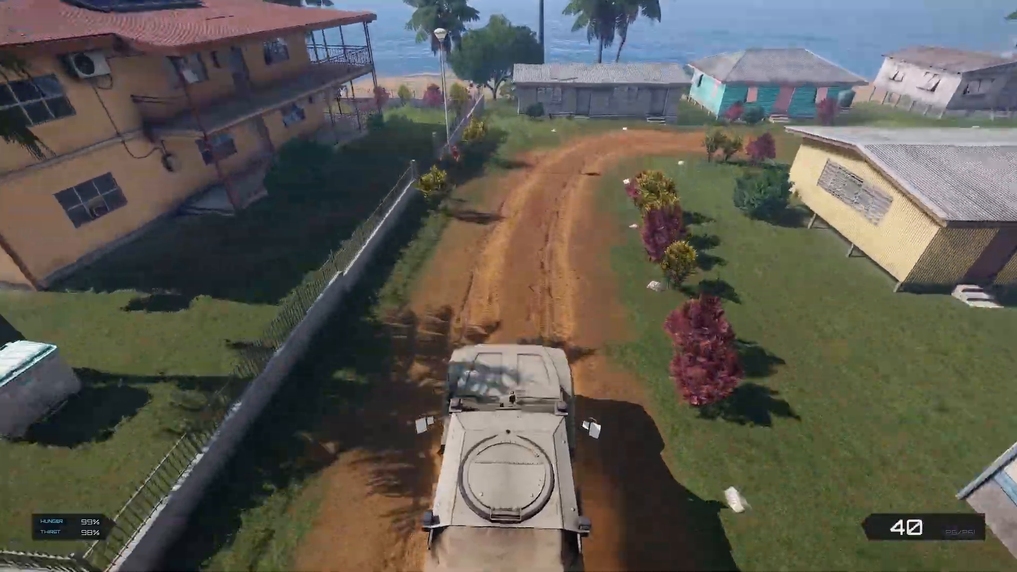
pyautogui.press('d')
pyautogui.press('w')
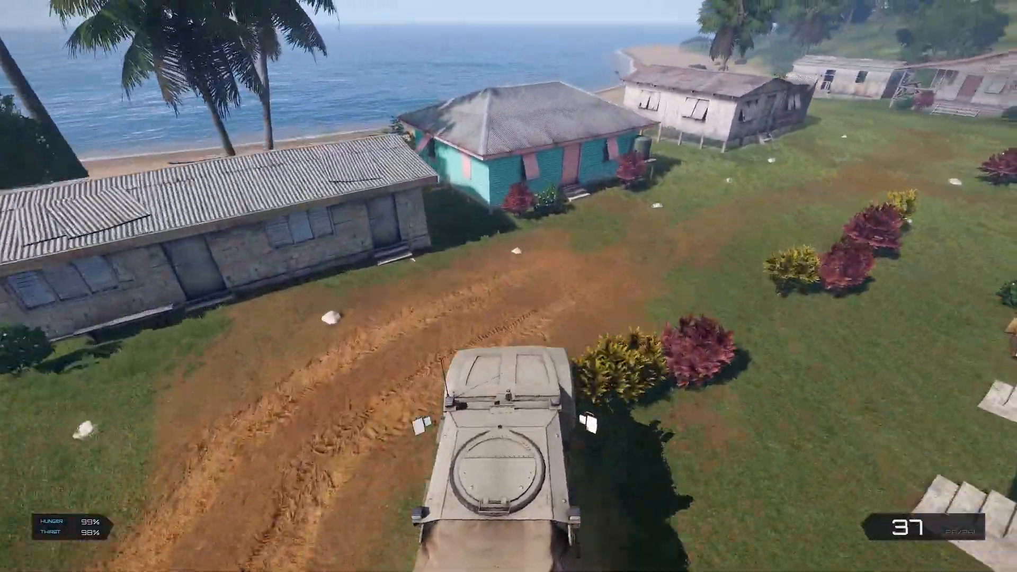
pyautogui.press('w')
pyautogui.press('d')
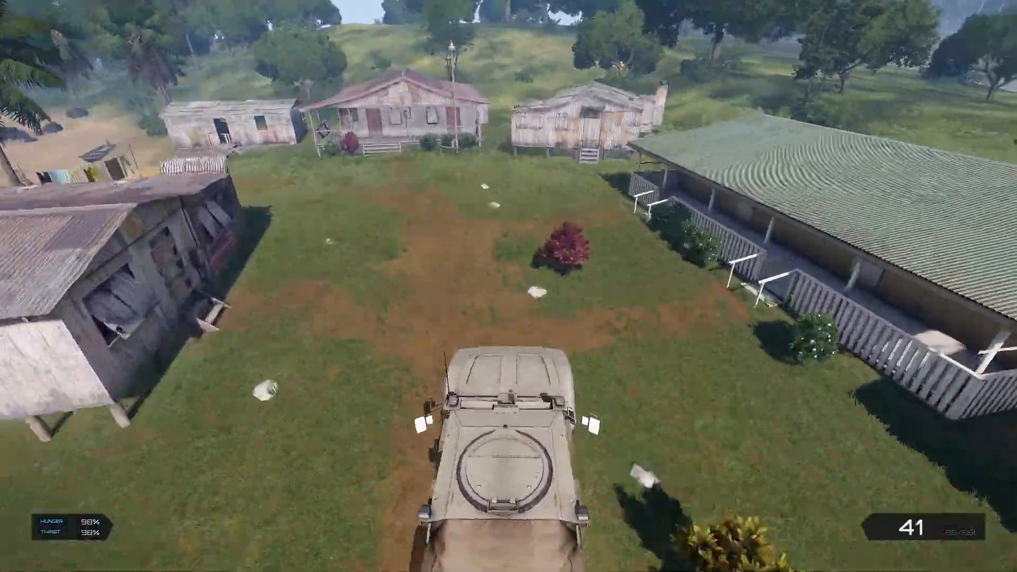
pyautogui.press('a')
pyautogui.press('a')
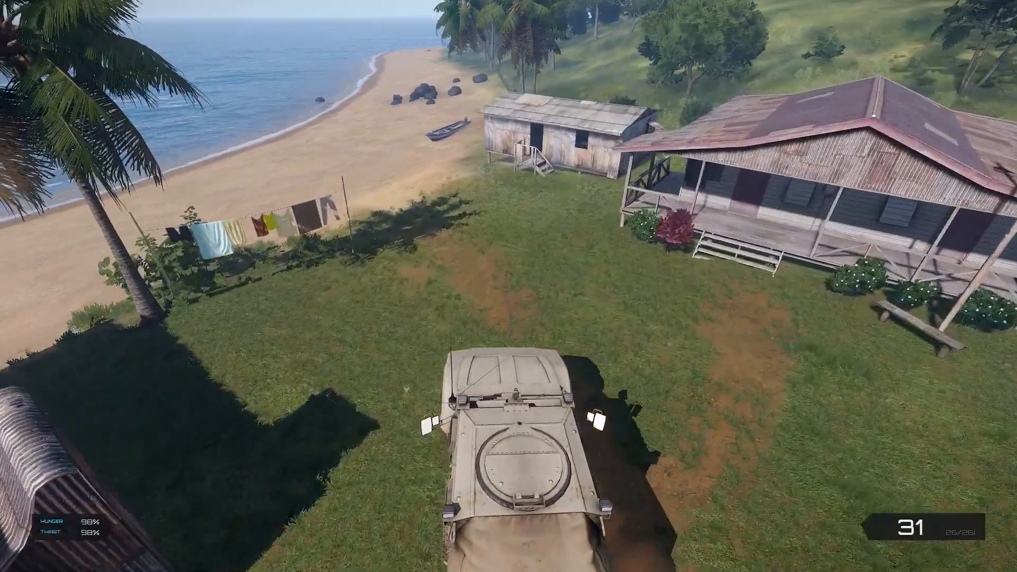
pyautogui.press('w')
pyautogui.press('a')
pyautogui.press('s')
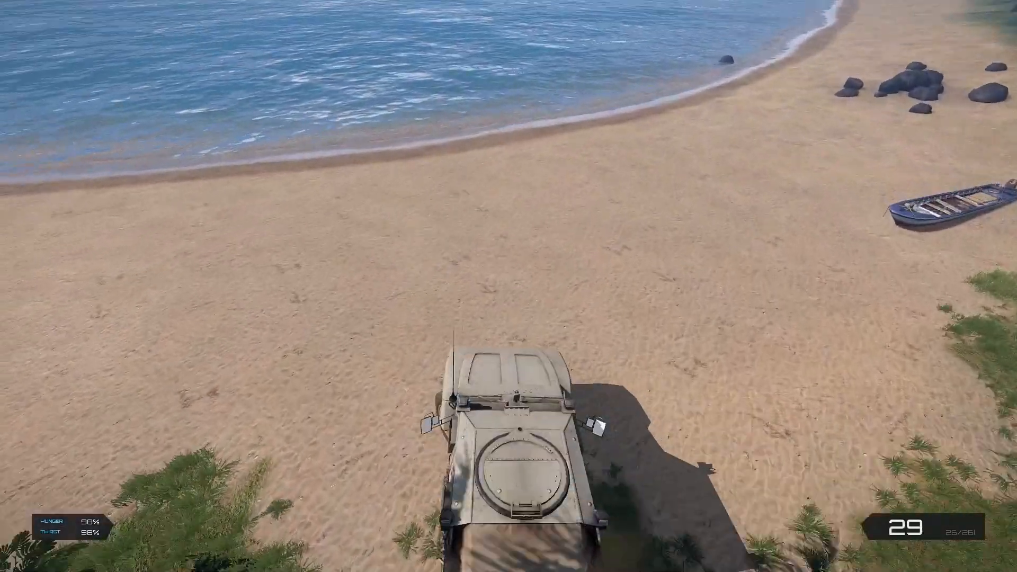
pyautogui.press('s')
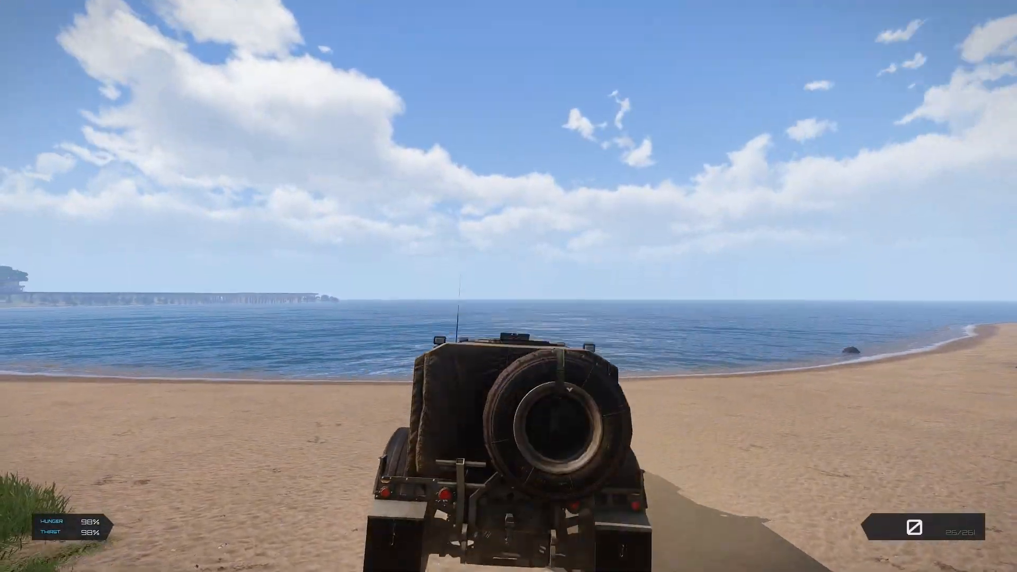